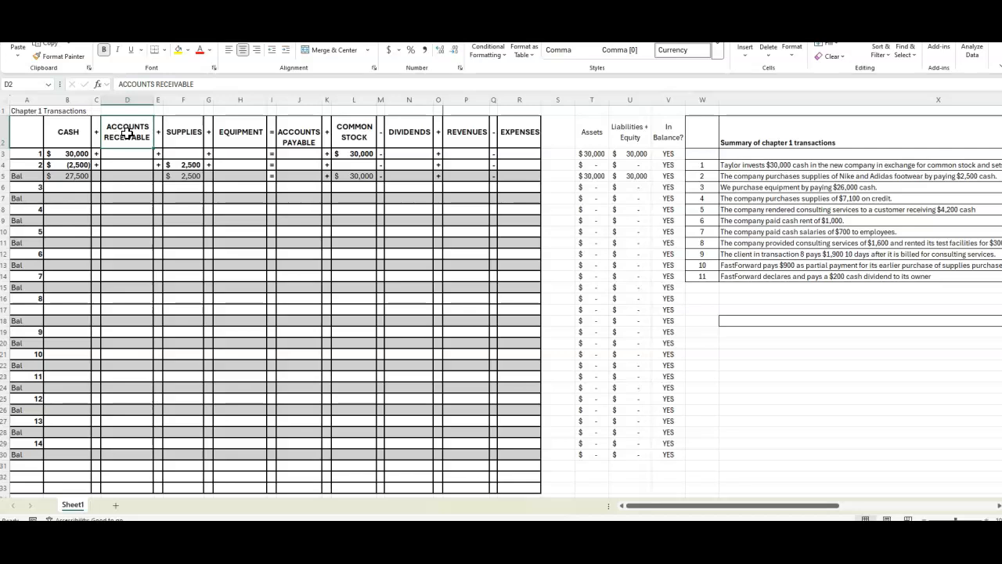
Go through the account headings in row 2, from Supplies across to Expenses and back to Cash
left_click(185, 134)
left_click(235, 131)
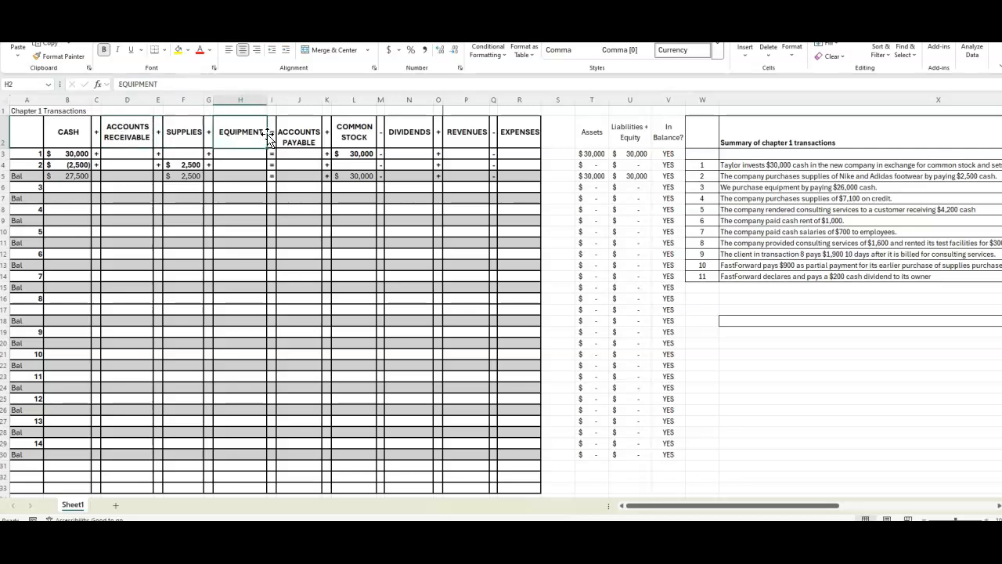
left_click(289, 134)
left_click(337, 132)
left_click(406, 141)
left_click(459, 128)
left_click(527, 131)
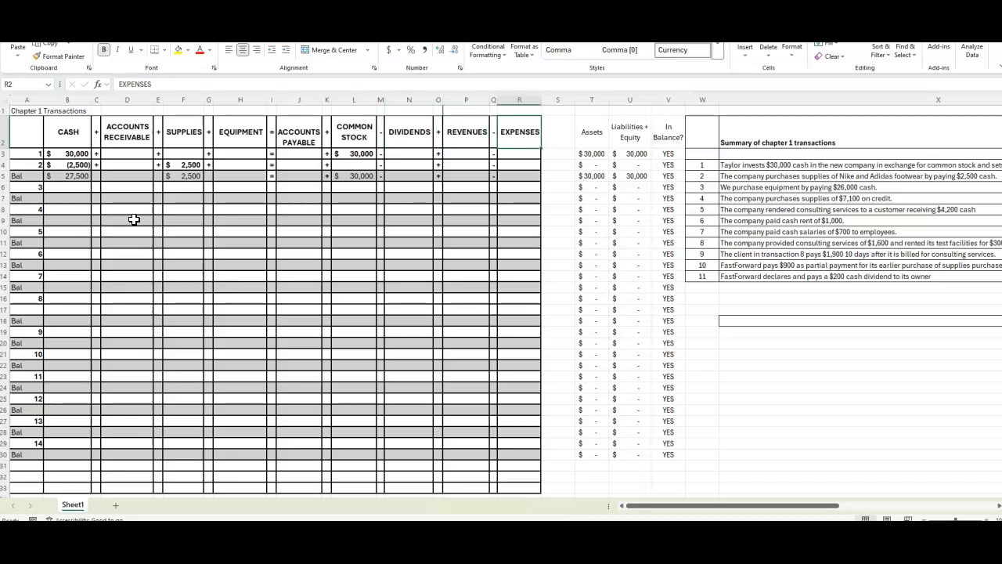
left_click(71, 131)
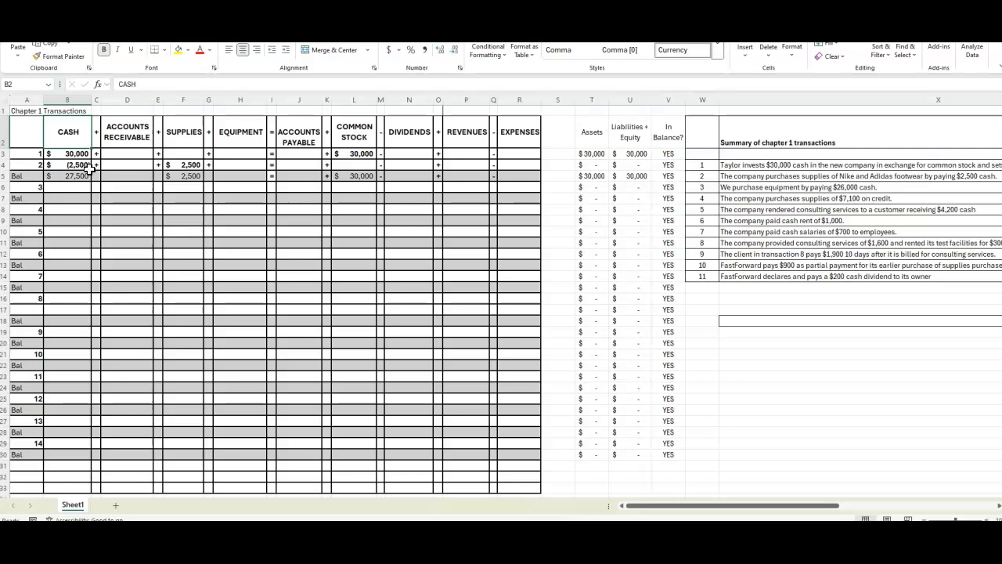
left_click_drag(53, 121, 227, 487)
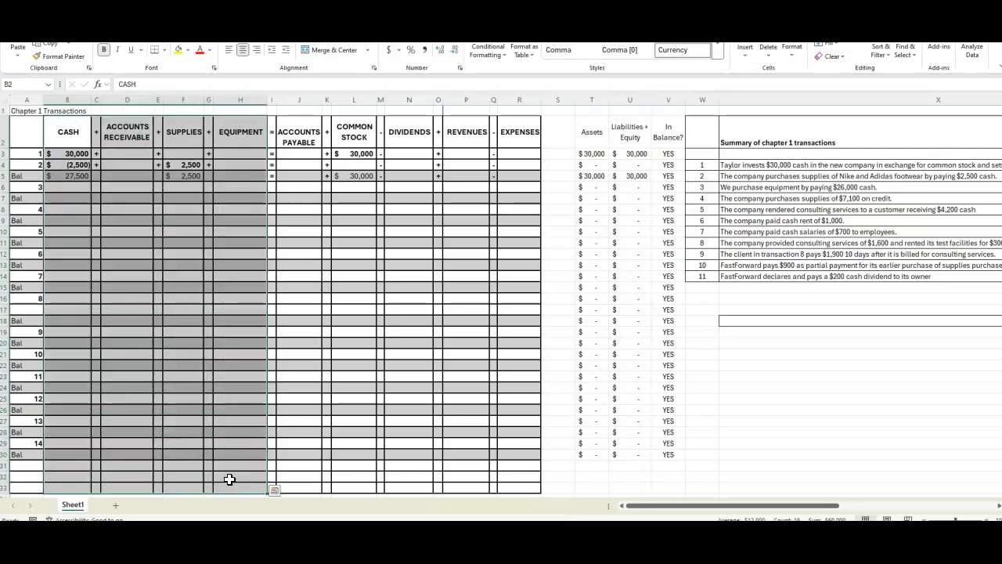
left_click(179, 49)
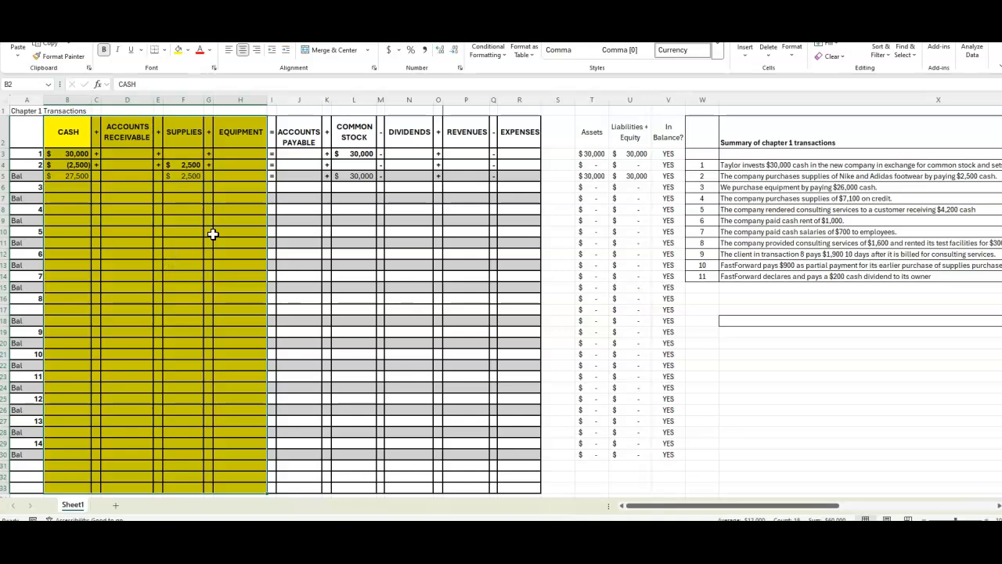
key("ctrl+z")
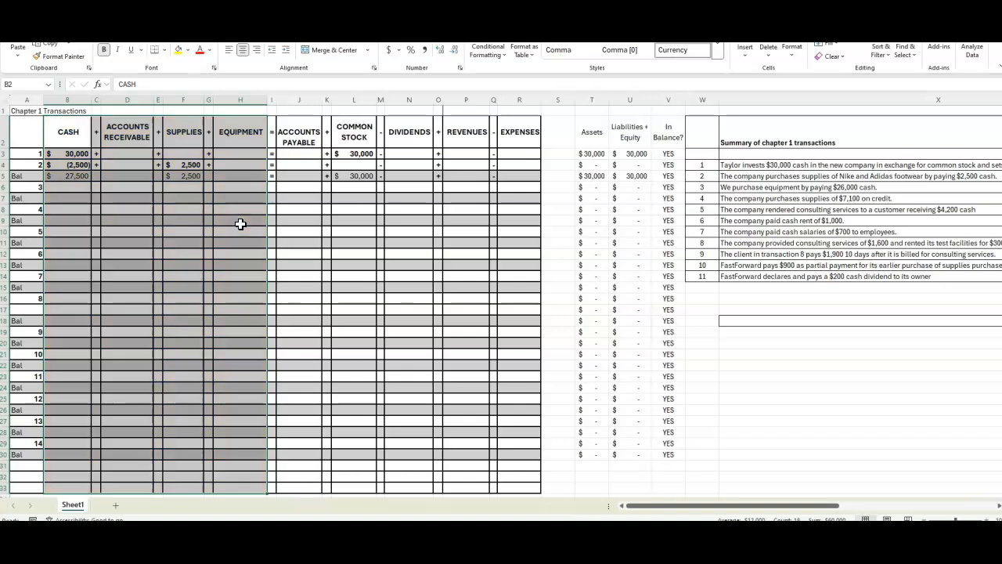
left_click_drag(299, 132, 299, 487)
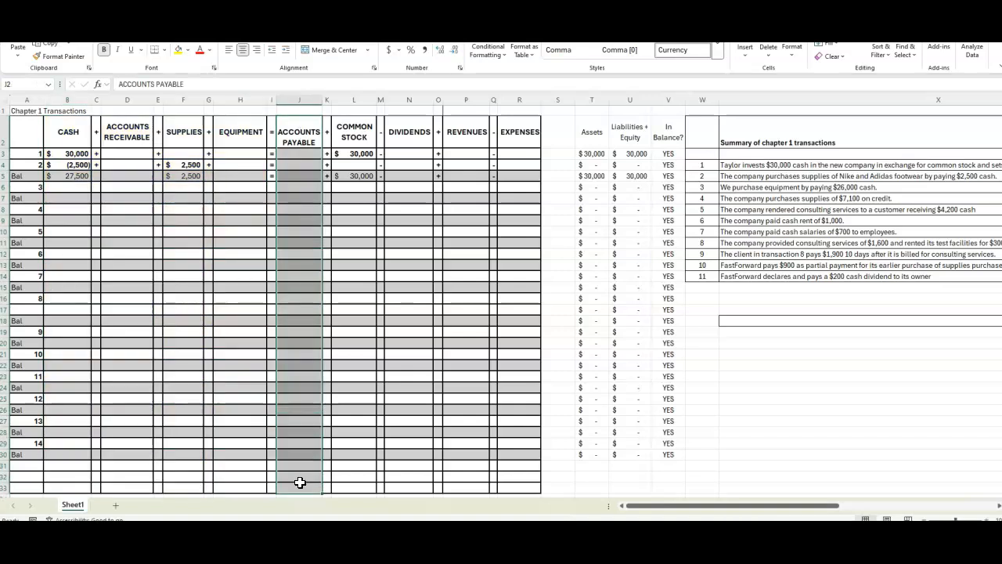
left_click(178, 50)
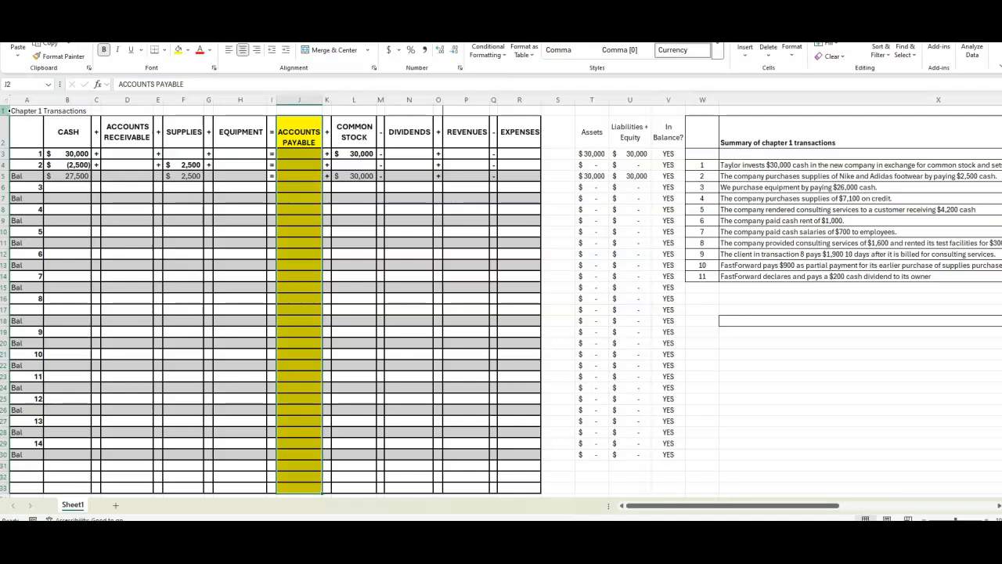
key("ctrl+z")
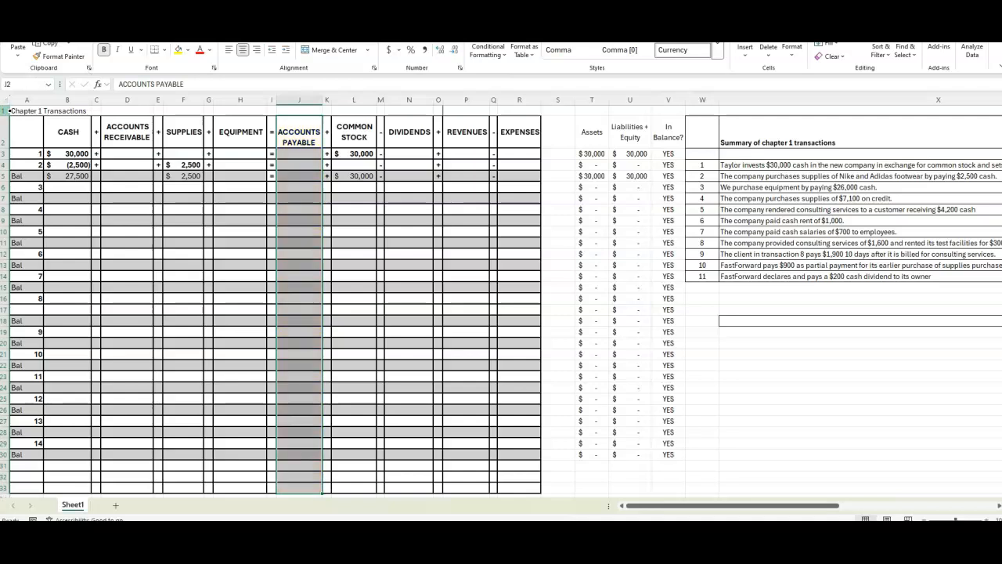
Fill the asset columns B2:H5 with yellow and the liability and equity columns J2:R5 with light green
left_click_drag(77, 129, 231, 180)
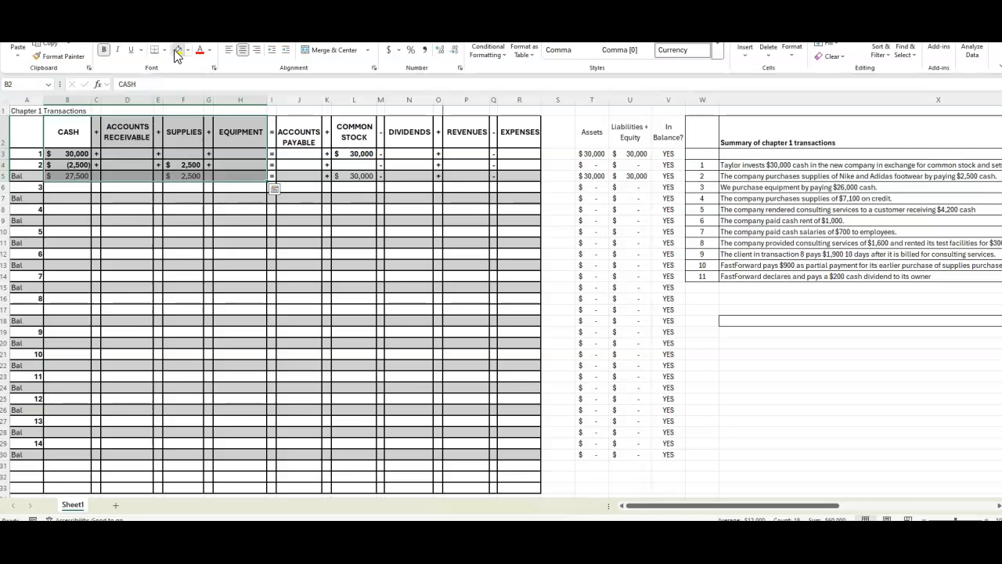
left_click(177, 51)
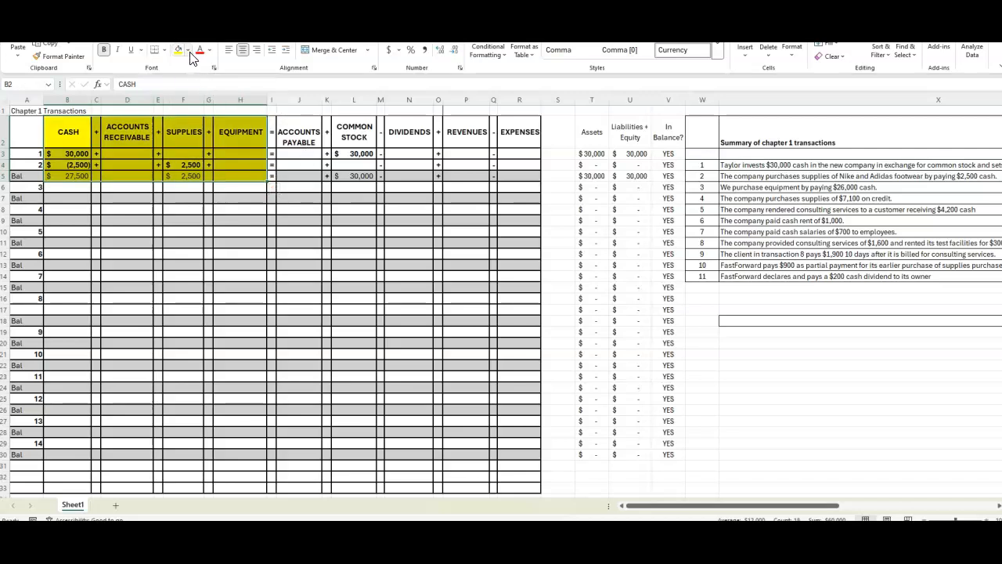
left_click_drag(298, 129, 503, 179)
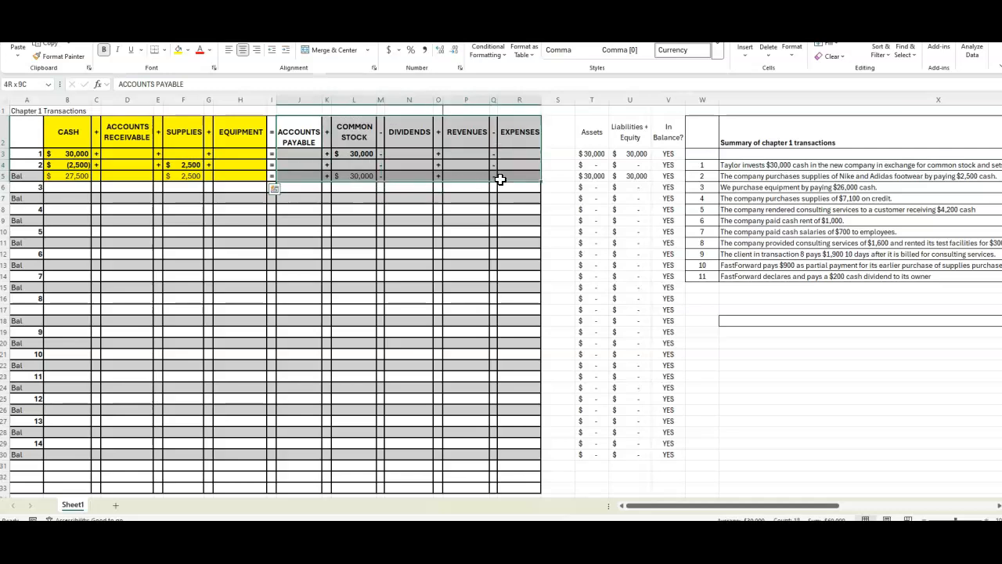
left_click(191, 50)
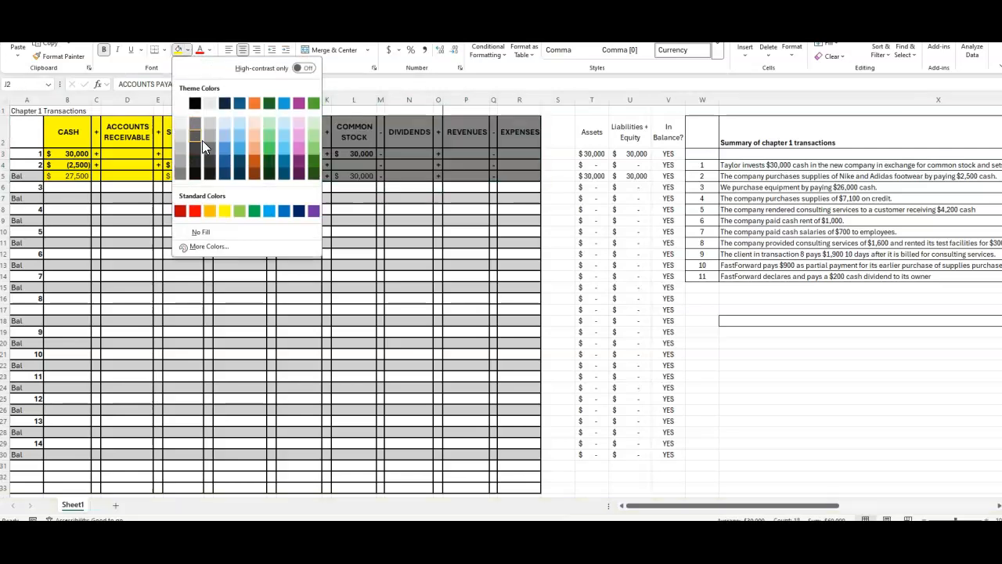
left_click(225, 210)
left_click(337, 253)
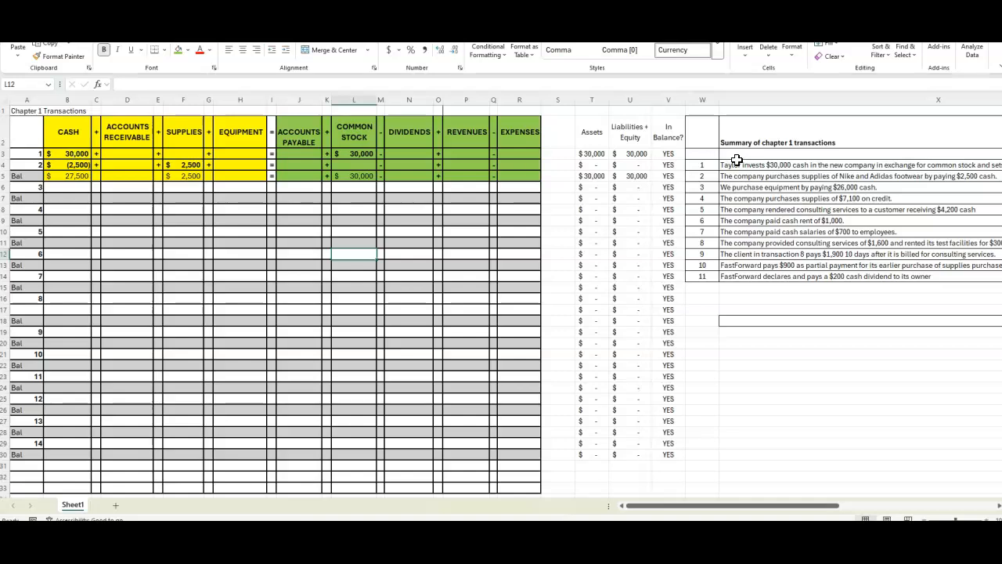
Review transaction 1's full description and its matching entries in the Cash and Common Stock columns
left_click(772, 168)
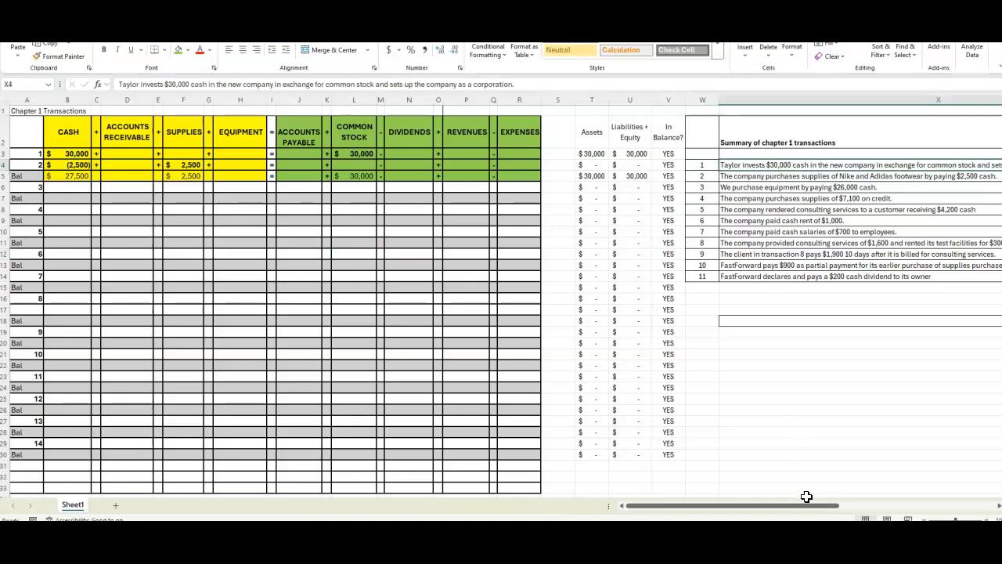
left_click_drag(810, 506, 847, 506)
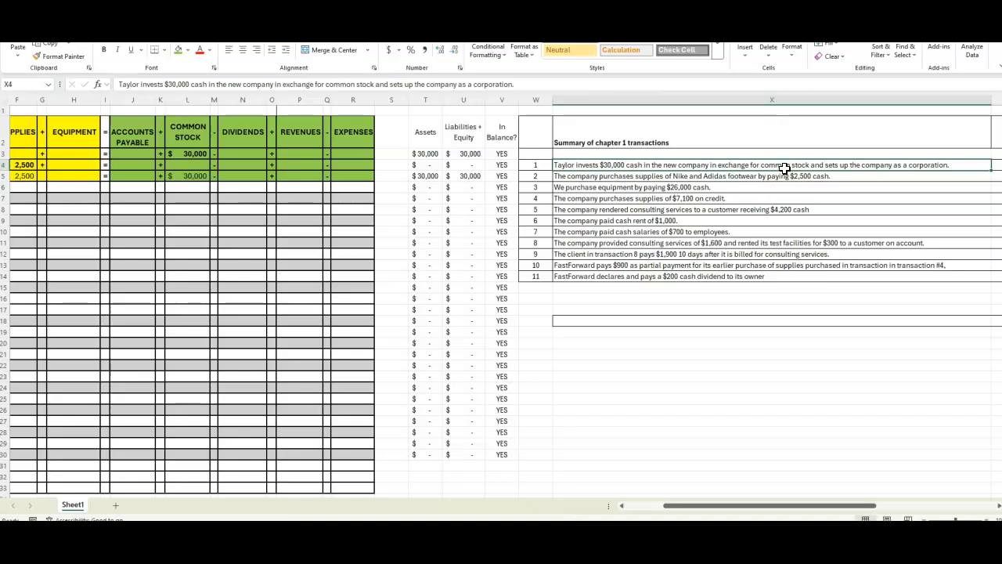
left_click_drag(783, 506, 671, 507)
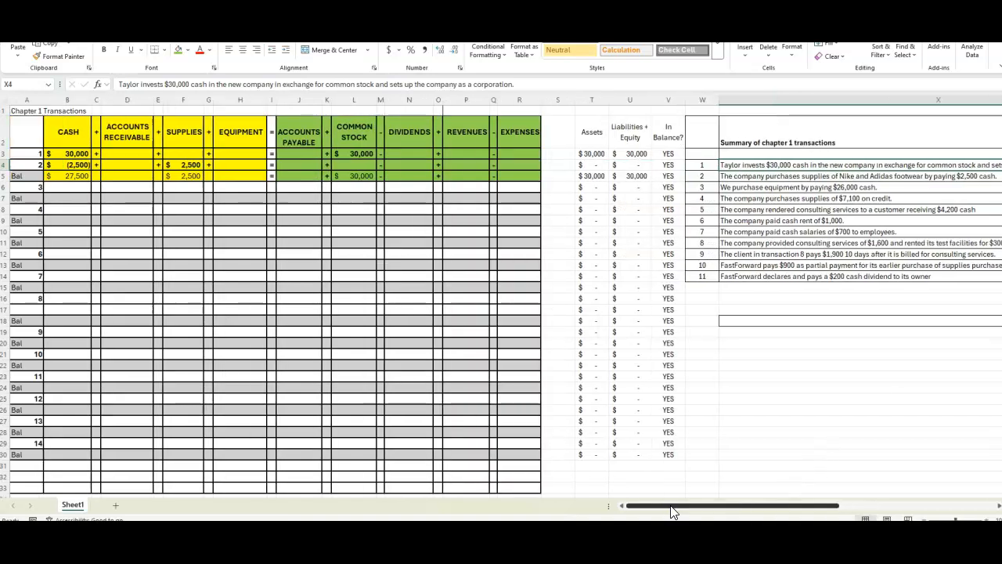
left_click(62, 153)
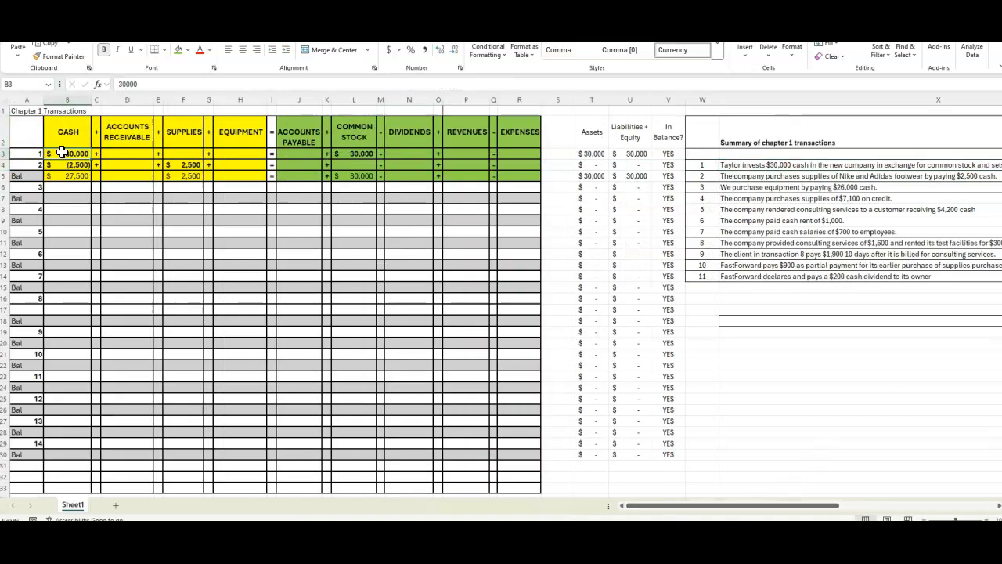
left_click(361, 156)
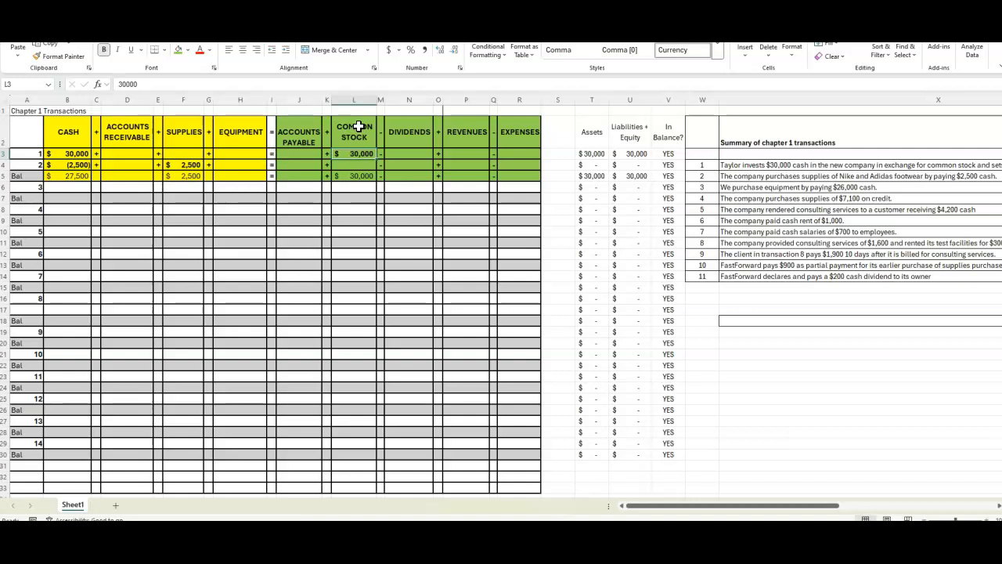
Inspect the Assets and Liabilities + Equity formulas in the transaction 1 row
double_click(595, 154)
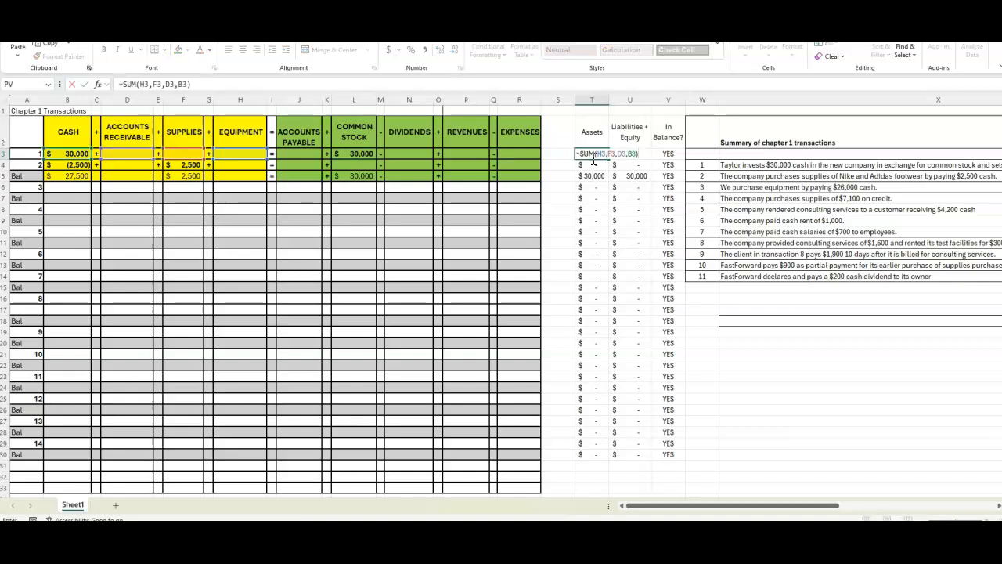
key("Right")
key("Right")
key("Left")
key("F2")
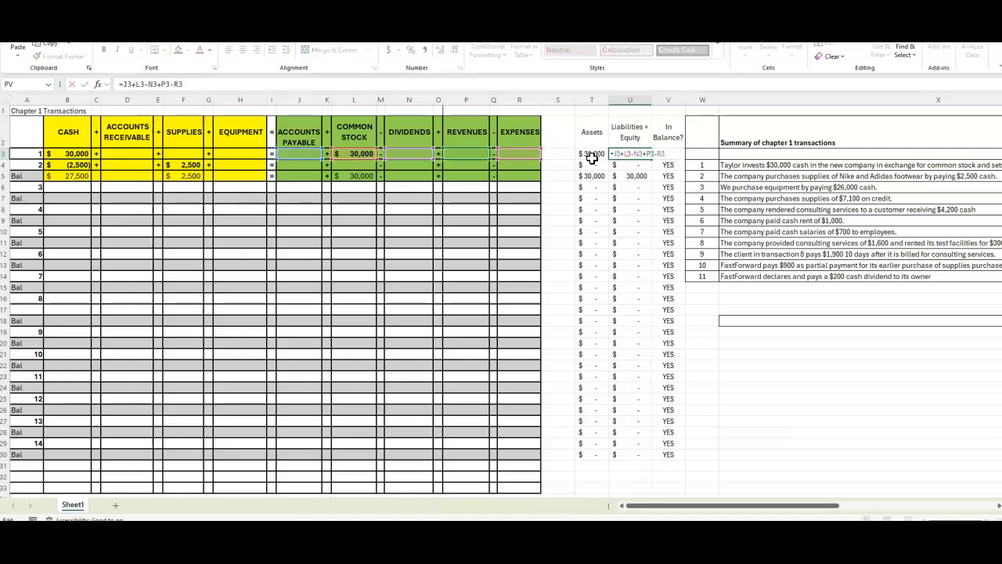
left_click(647, 173)
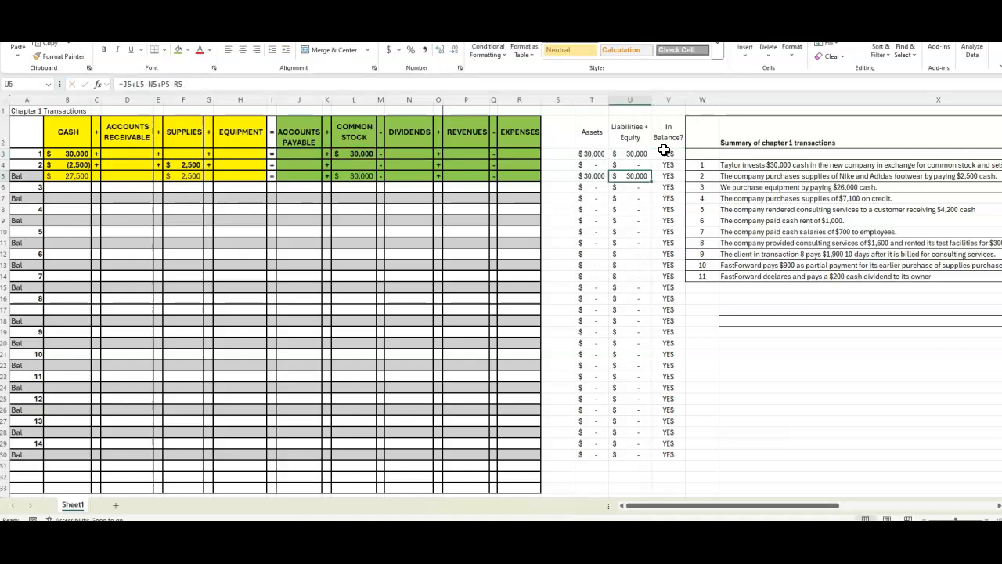
Test the balance check by entering 2 under Dividends for transaction 2, and undo that entry
left_click(401, 164)
type("2")
key("Return")
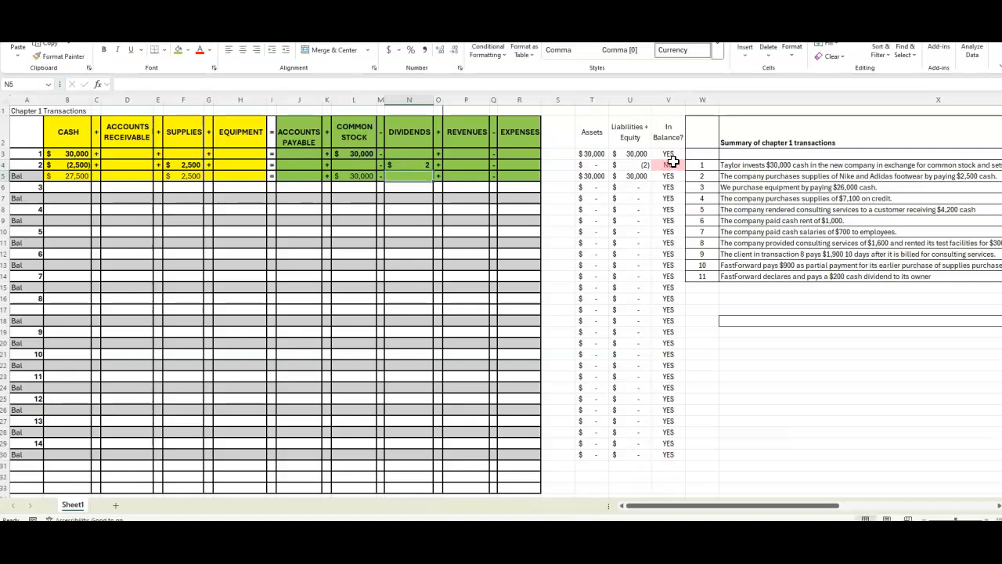
key("ctrl+z")
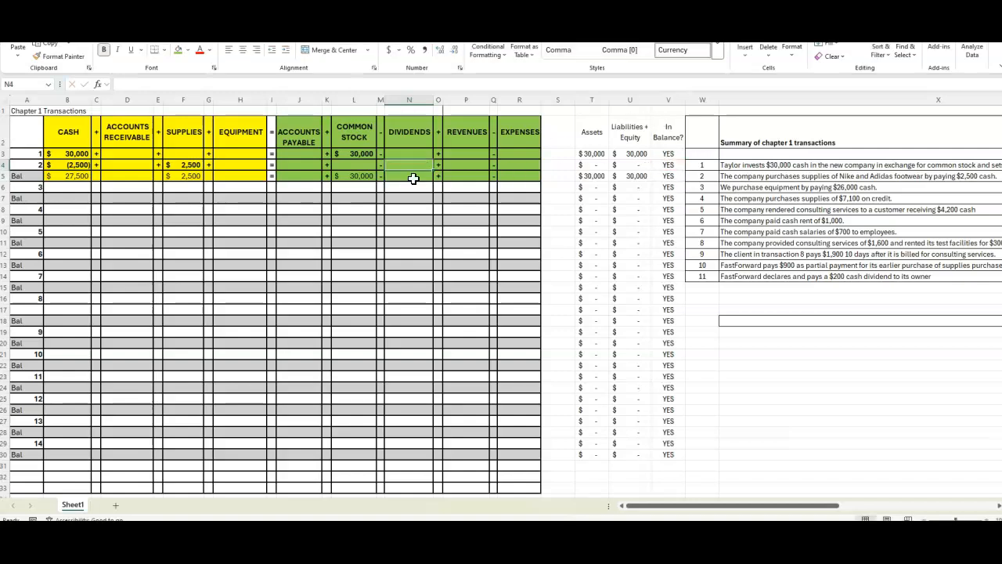
Review transaction 2's description, its Cash entry, and its totals for Assets and Liabilities + Equity
left_click(777, 177)
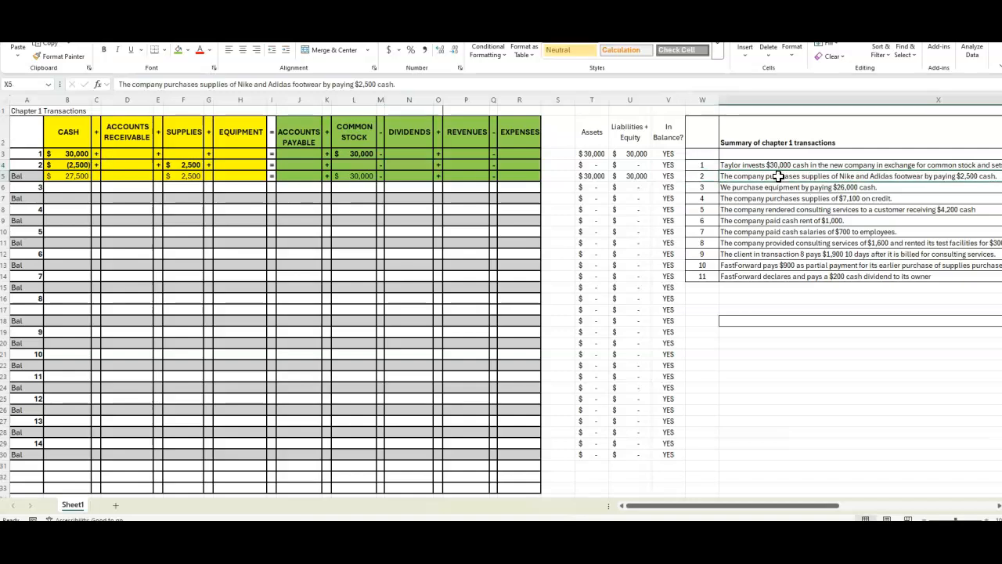
mouse_move(798, 506)
left_mouse_down()
mouse_move(816, 511)
mouse_move(781, 509)
left_mouse_up()
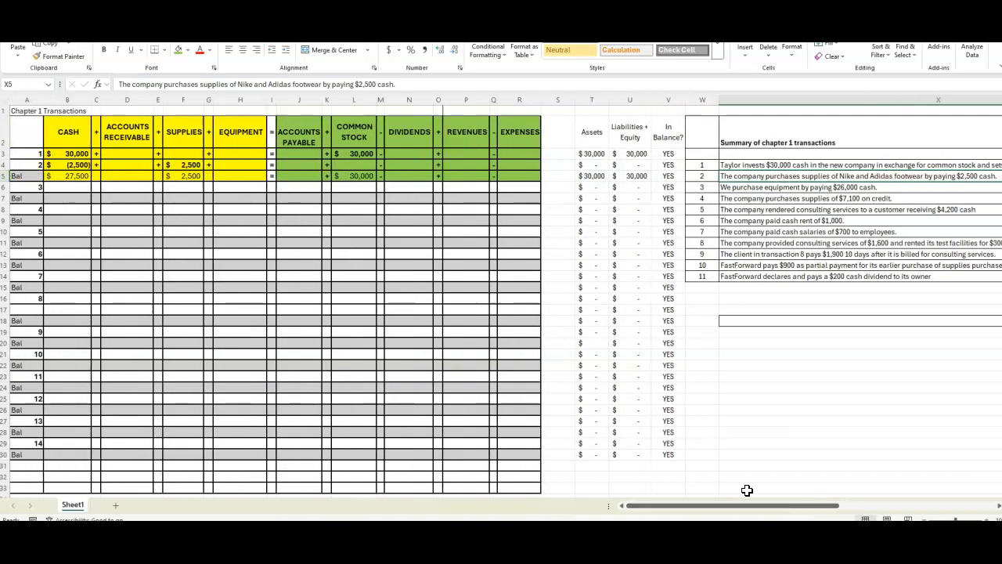
left_click(75, 164)
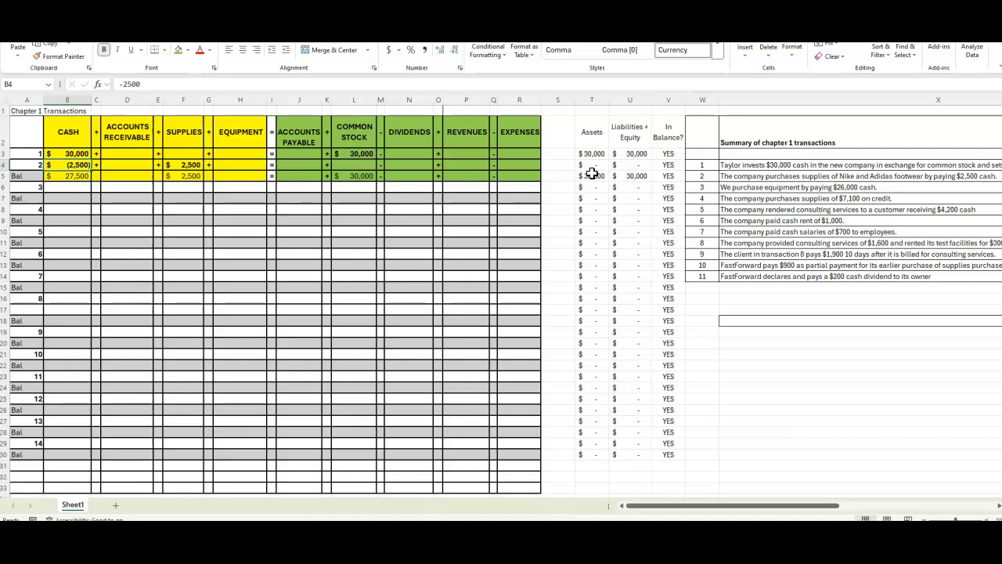
mouse_move(617, 164)
left_mouse_down()
mouse_move(630, 164)
mouse_move(600, 165)
left_mouse_up()
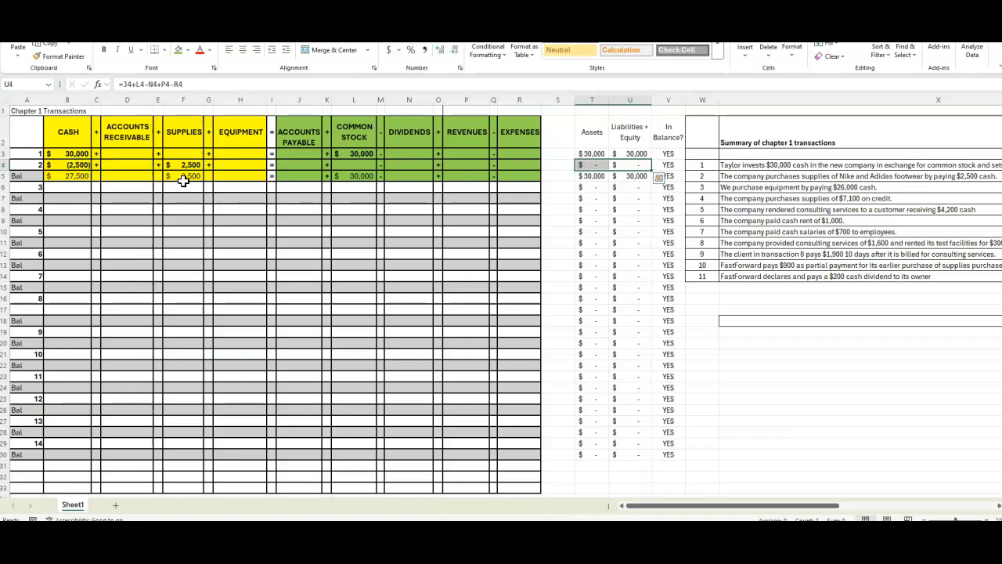
left_click(627, 198)
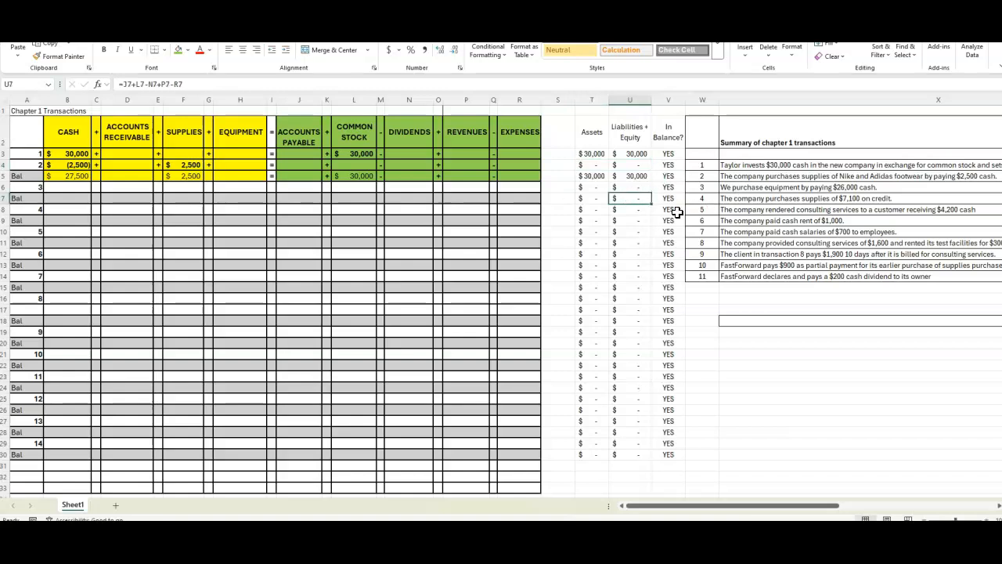
Record transaction 3's equipment purchase with 26,000 under Equipment and -26000 under Cash in row 6
left_click(733, 188)
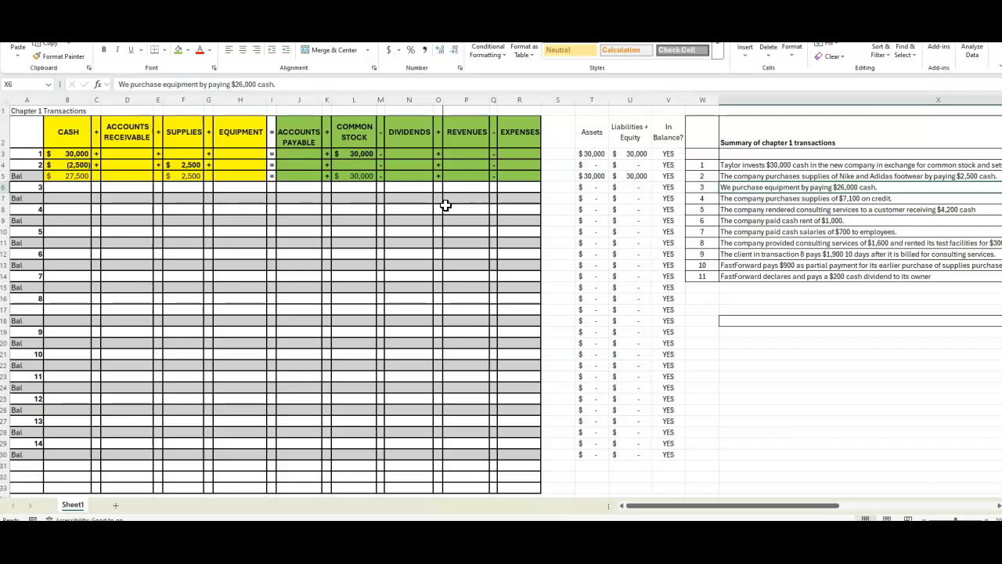
left_click(234, 187)
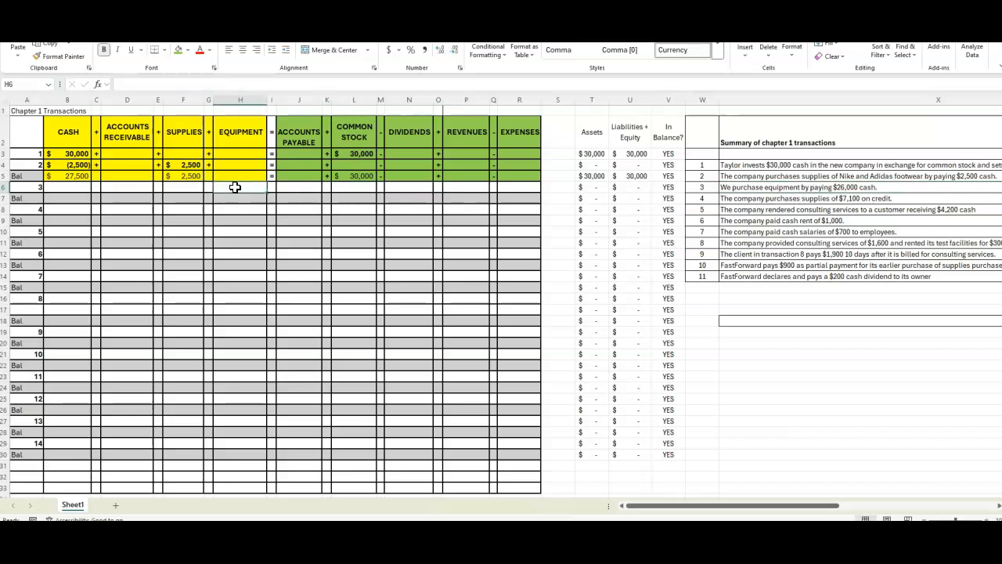
type("26,000")
key("Return")
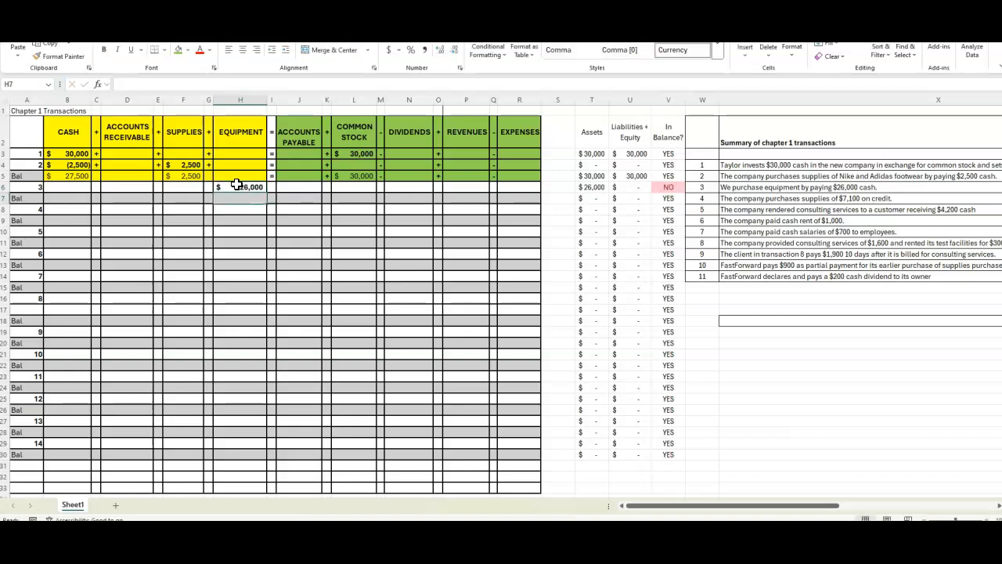
left_click(74, 186)
type("-26000")
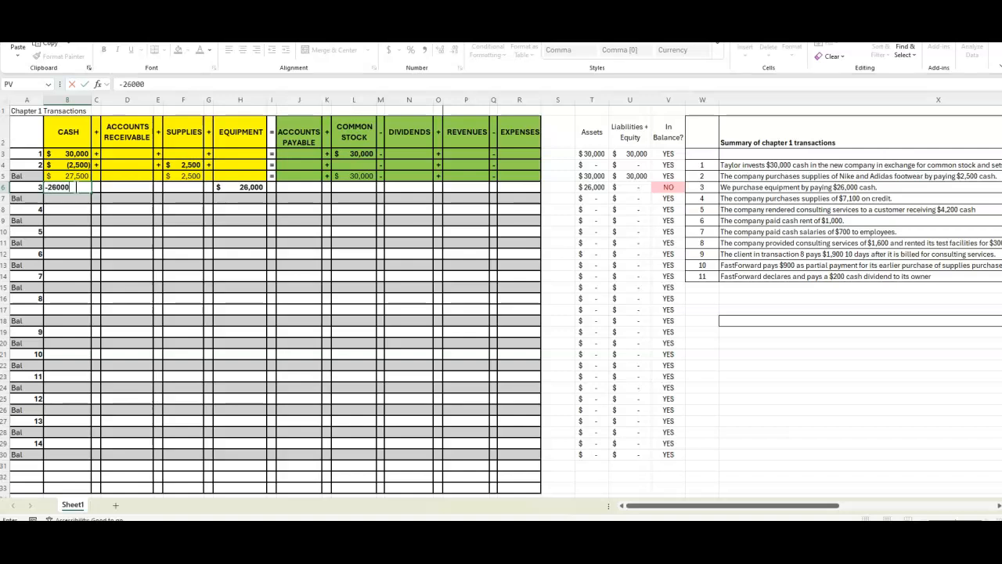
key("Return")
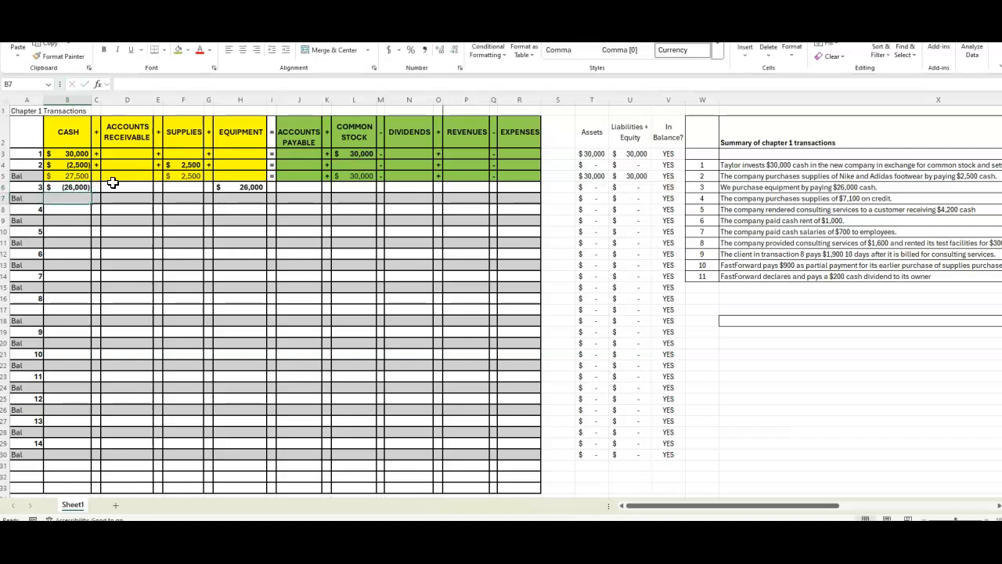
Fill the asset cells B6:H30 yellow and the liability and equity cells J6:R30 green
left_click_drag(55, 186, 265, 452)
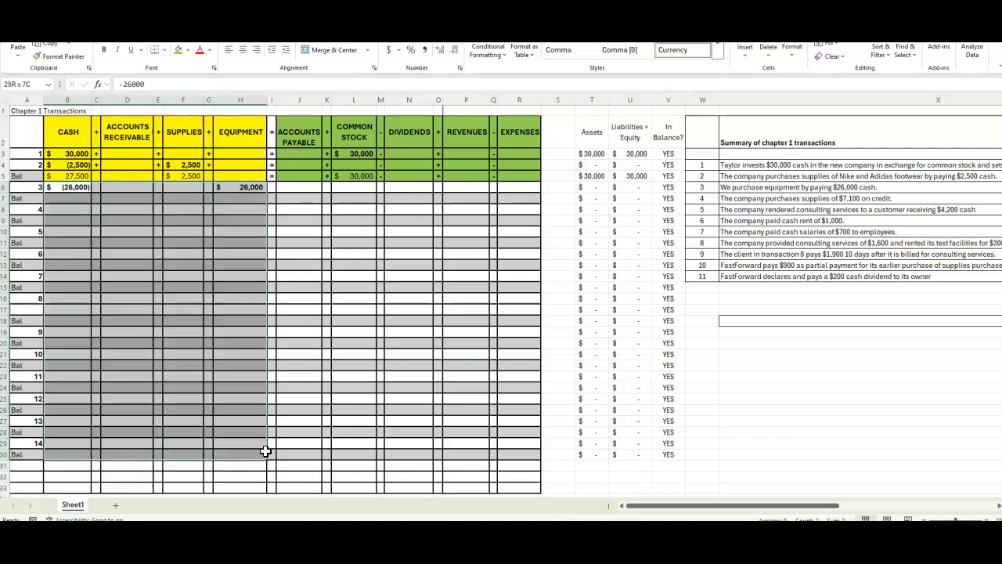
left_click(188, 49)
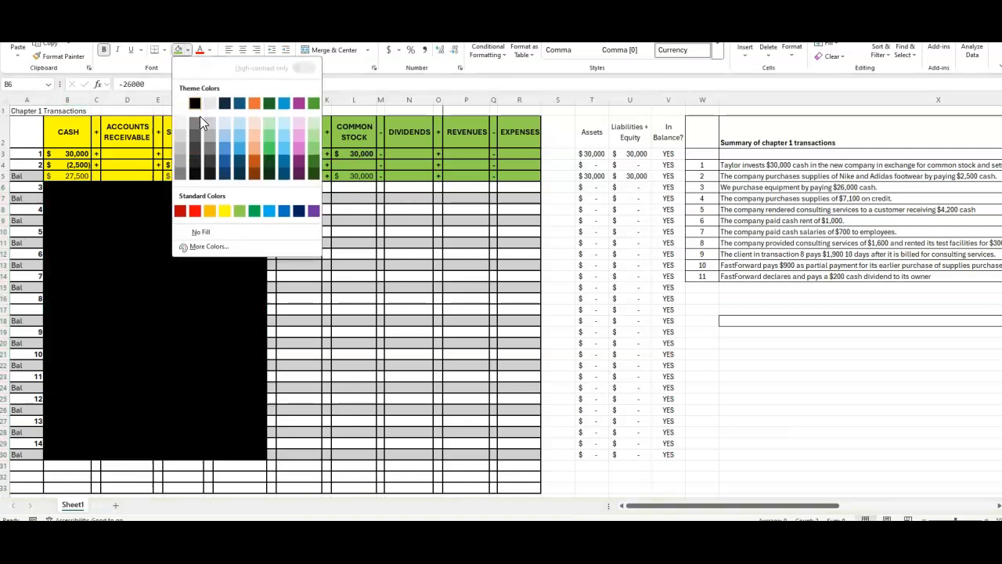
left_click(224, 212)
left_click_drag(286, 188, 512, 454)
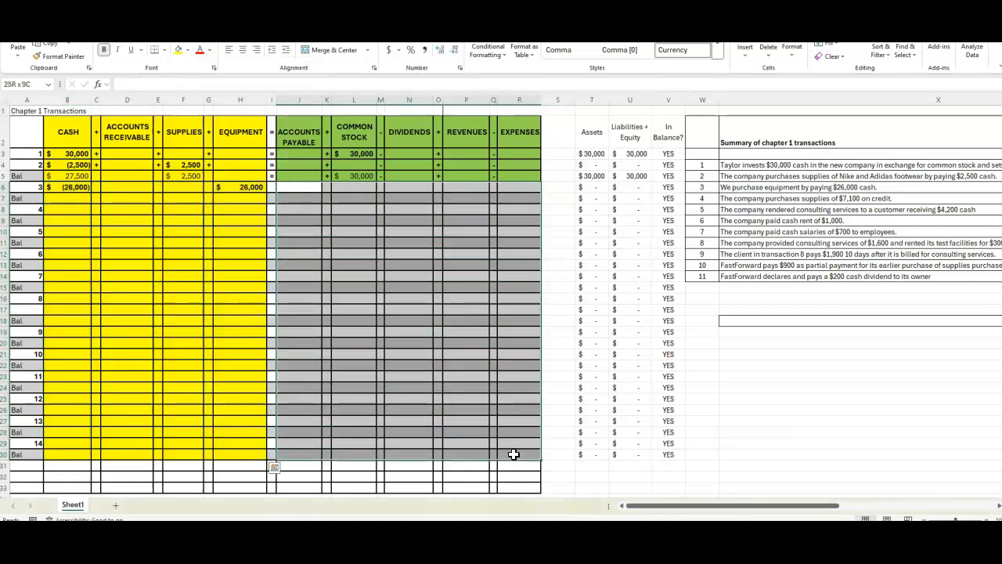
left_click(187, 49)
left_click(243, 217)
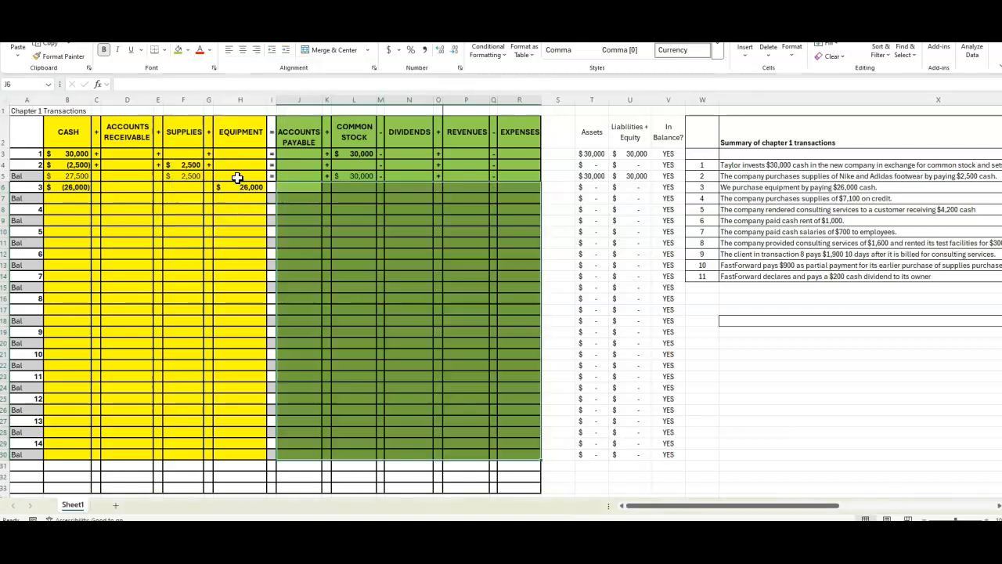
left_click(181, 199)
Calculate the Cash balance after transaction 3 in B7 with the formula =B5+B6
left_click(57, 196)
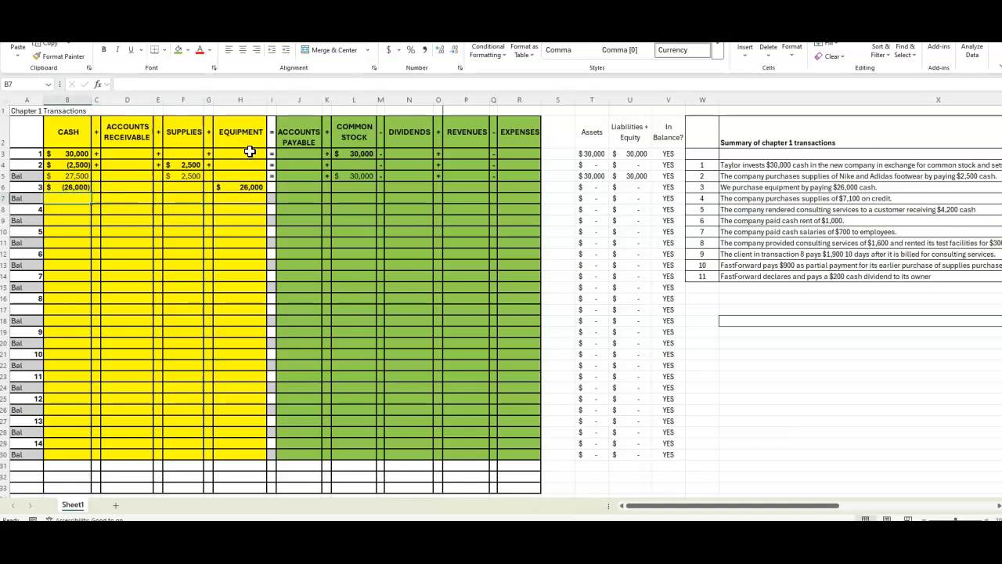
type("=")
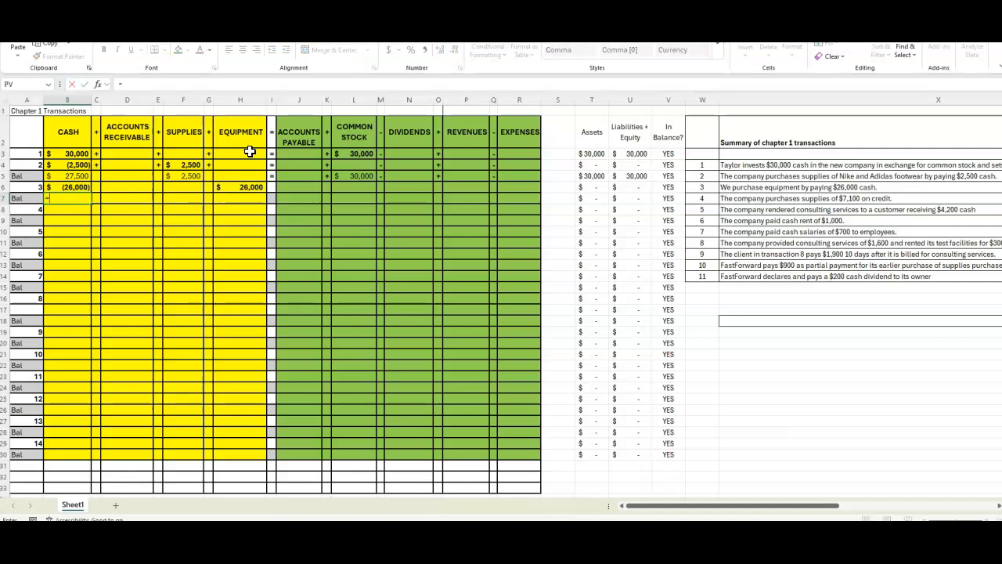
type("B5+B6")
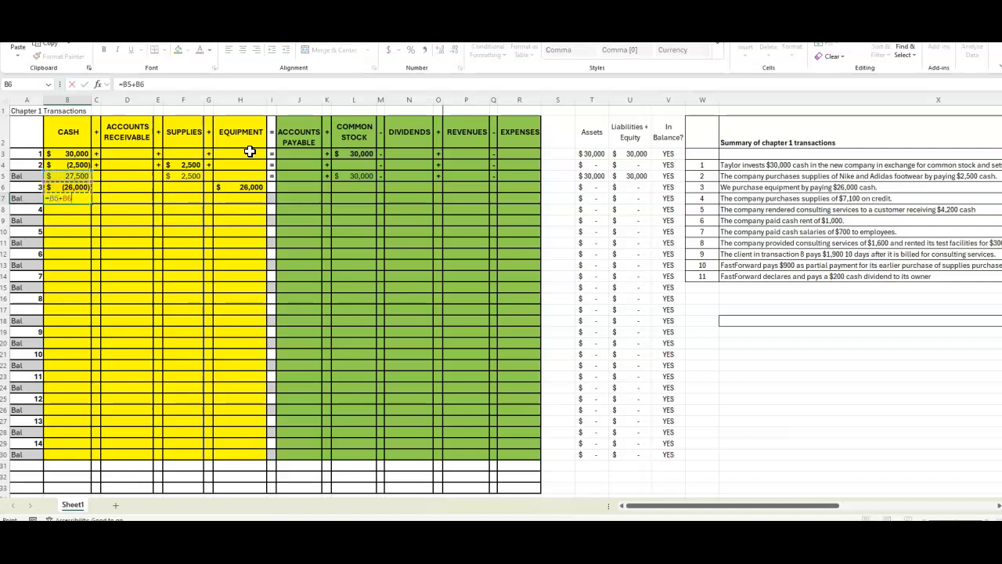
key("Return")
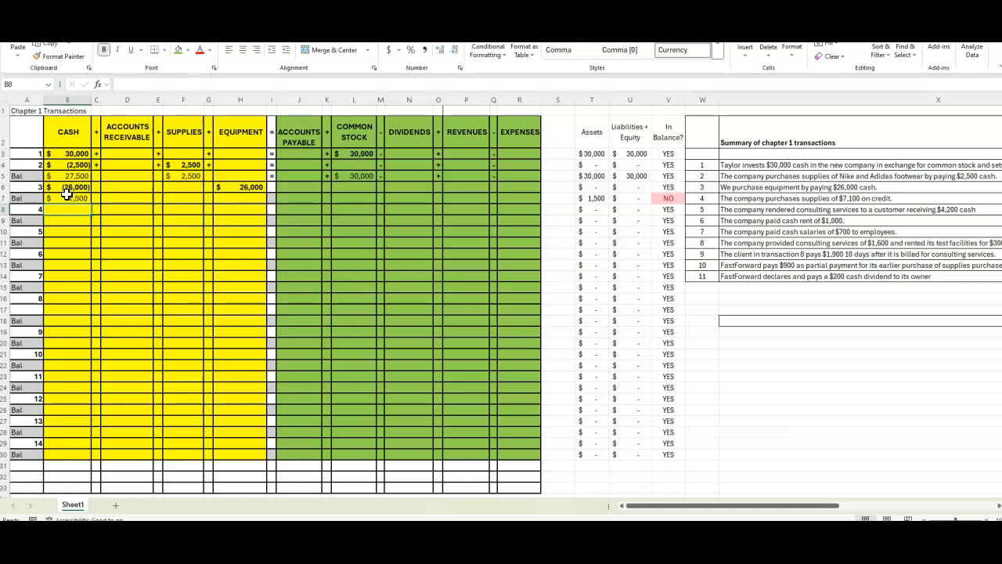
Copy the Cash balance formula in row 7 to Supplies, Accounts Receivable and Equipment
key("ctrl+c")
left_click(174, 197)
key("ctrl+v")
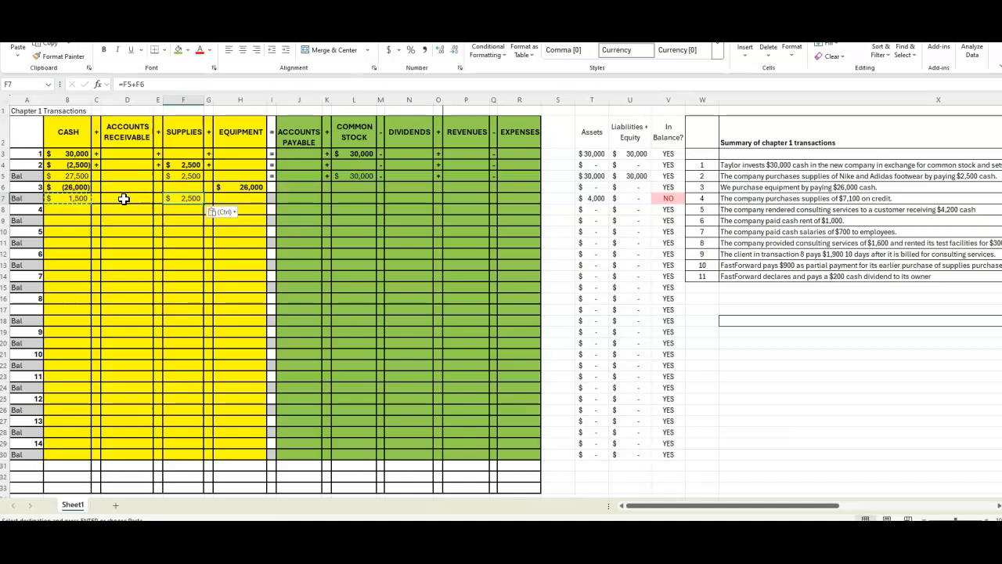
left_click(124, 199)
key("ctrl+v")
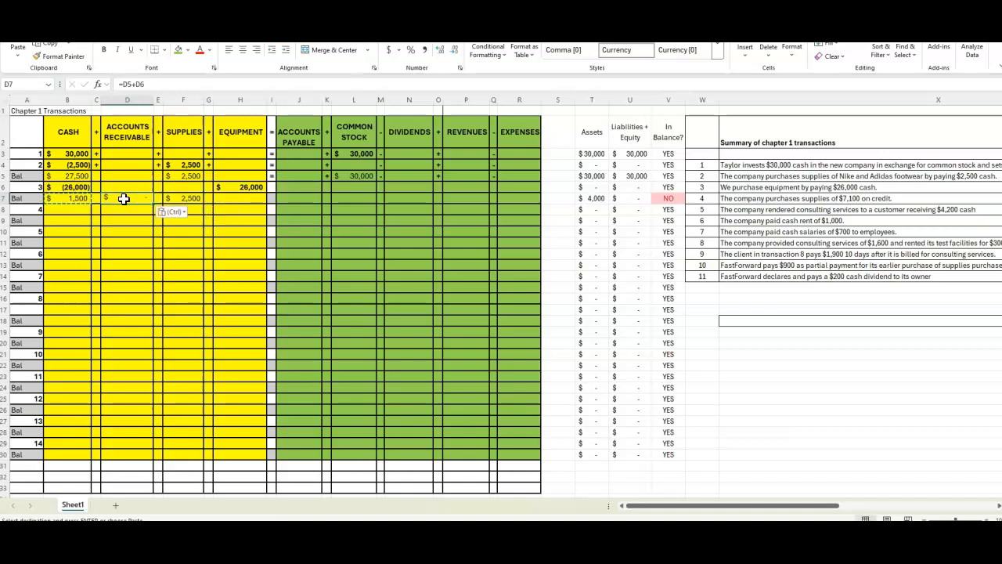
left_click(231, 198)
key("ctrl+v")
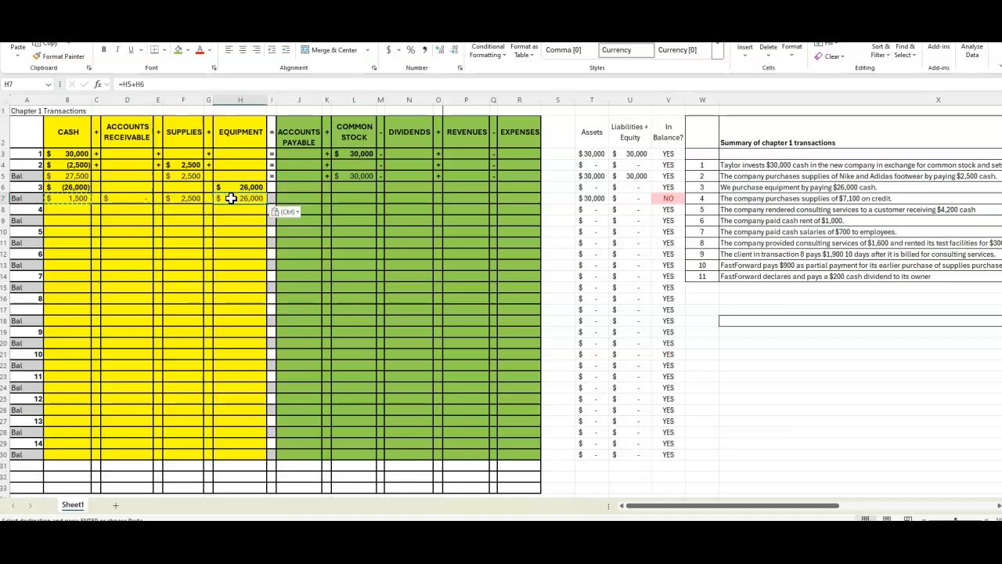
Copy the row 7 balance formula to Accounts Payable, Common Stock, Dividends, Revenues and Expenses, keeping their green fill
left_click(306, 201)
right_click(306, 201)
left_click(366, 248)
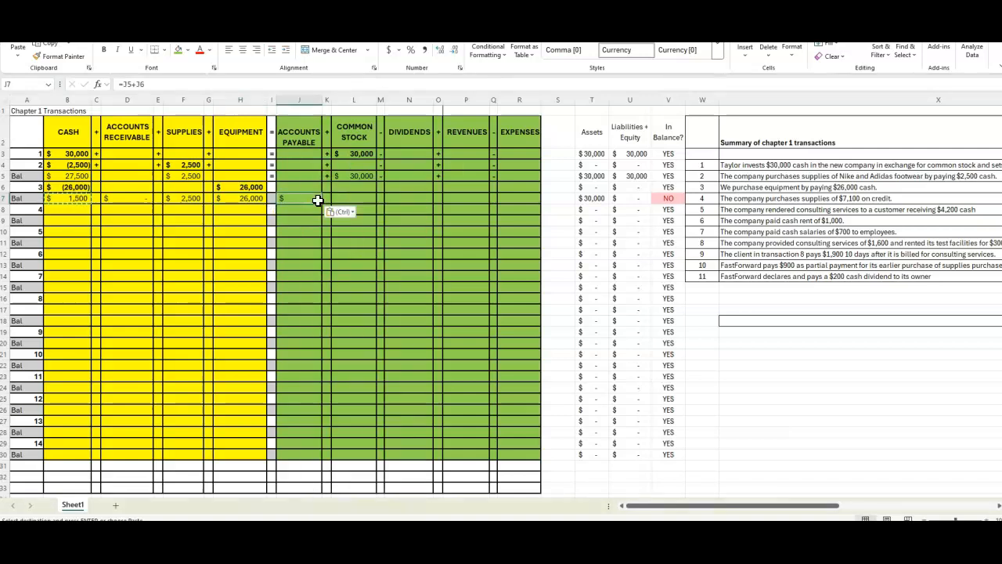
key("ctrl+c")
left_click(353, 198)
key("ctrl+v")
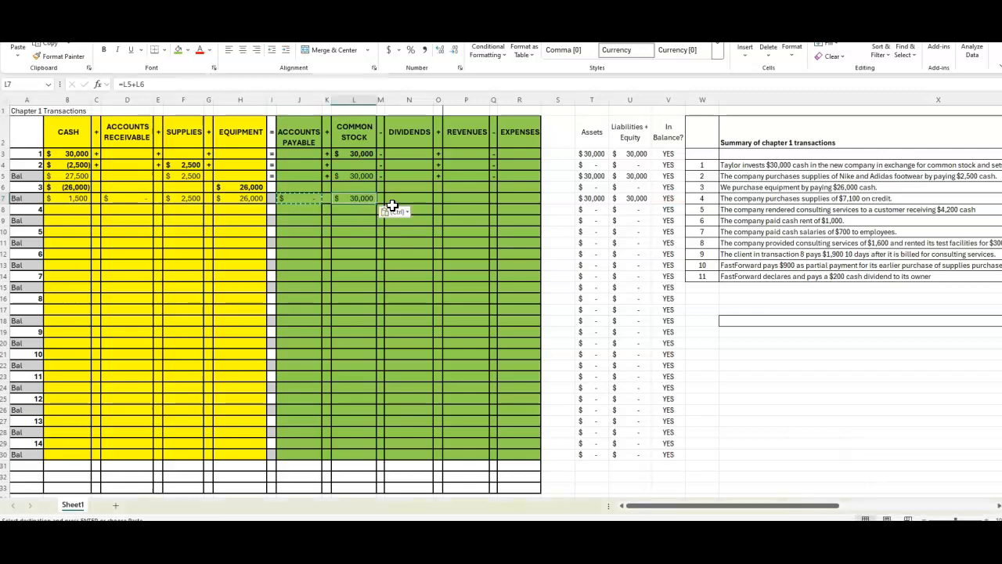
left_click(415, 198)
key("ctrl+v")
left_click(458, 199)
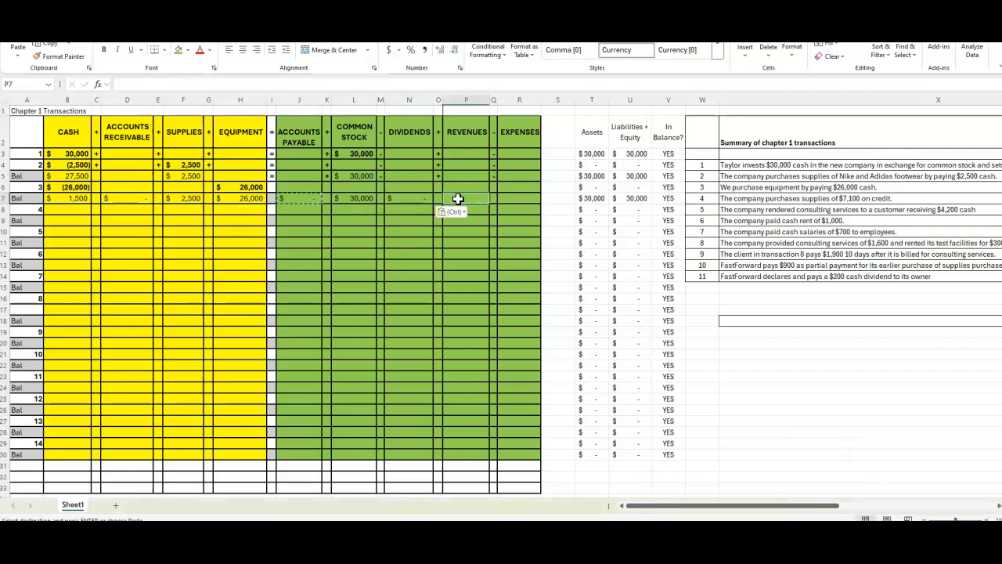
key("ctrl+v")
left_click(520, 198)
key("ctrl+v")
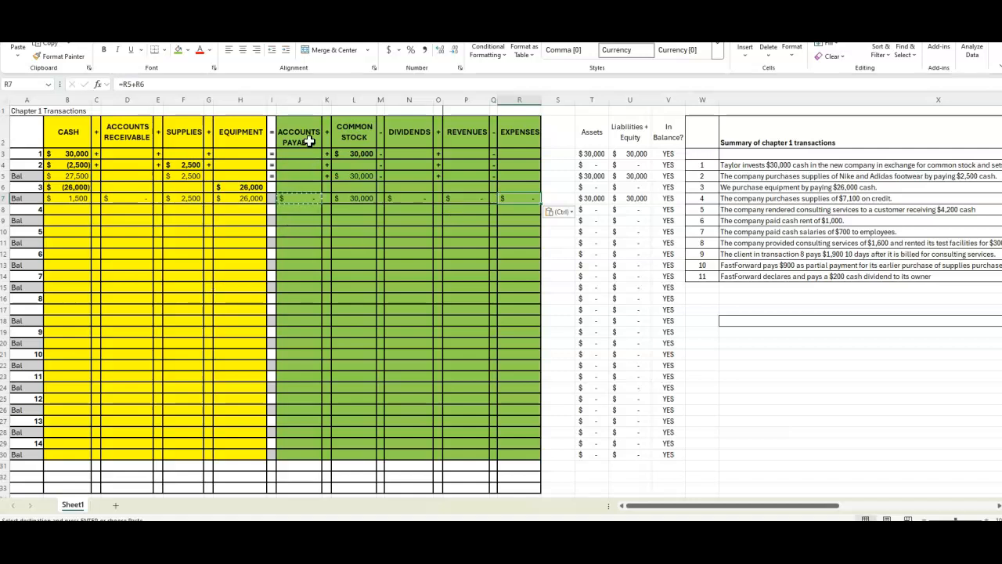
left_click(251, 241)
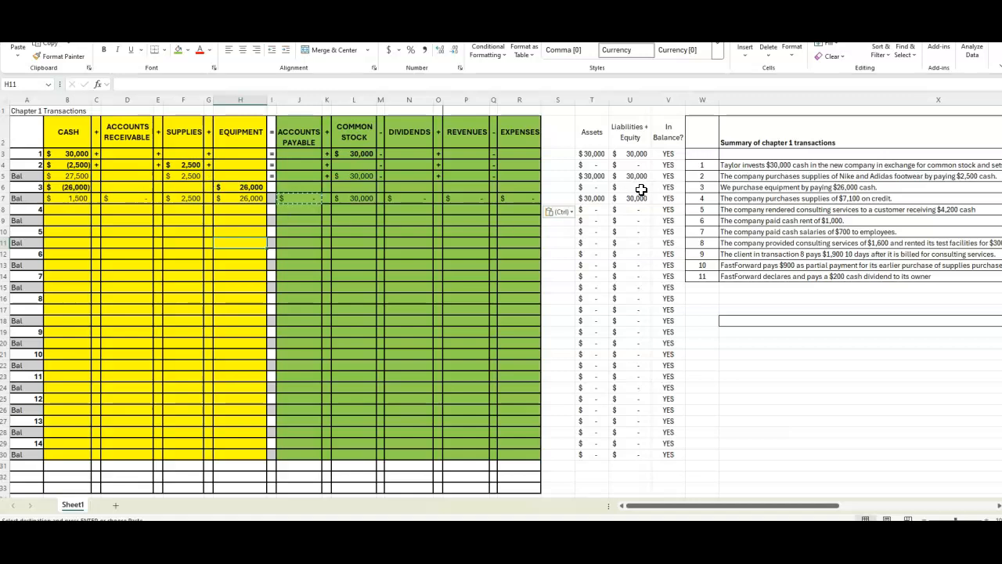
Record transaction 4's supplies purchase on credit with 7100 under Supplies and 7100 under Accounts Payable in row 8
left_click(745, 201)
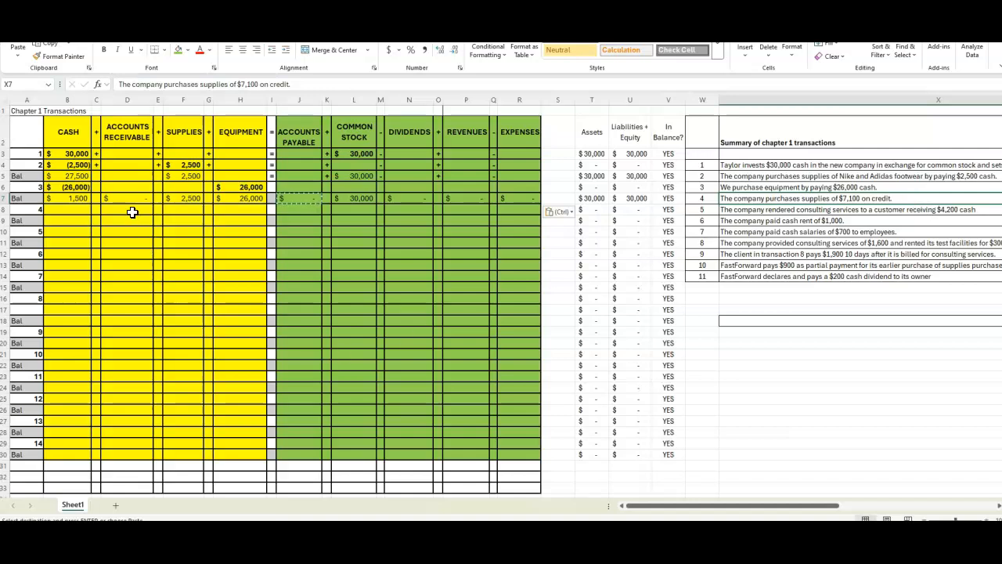
left_click(190, 210)
type("7100")
key("Return")
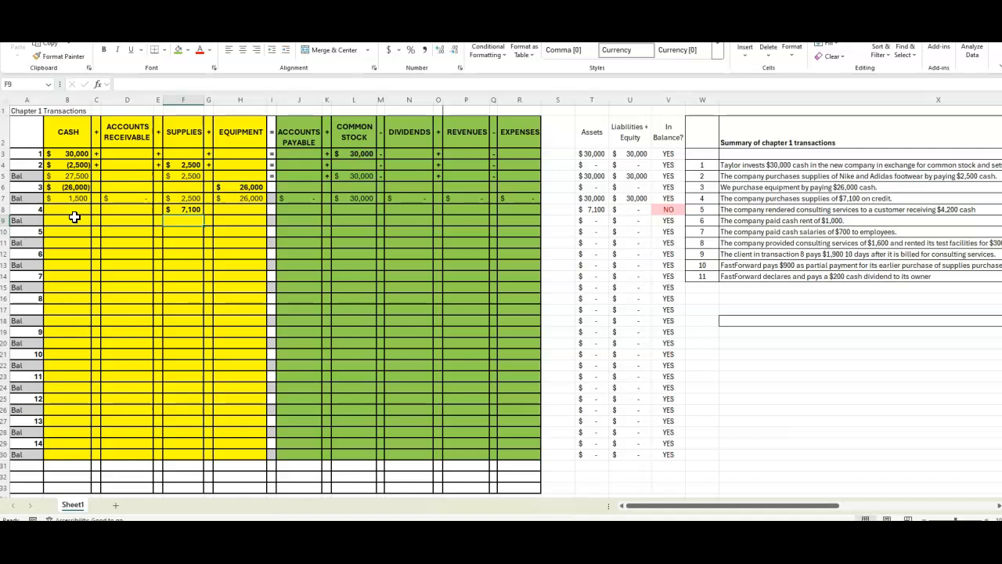
left_click(300, 207)
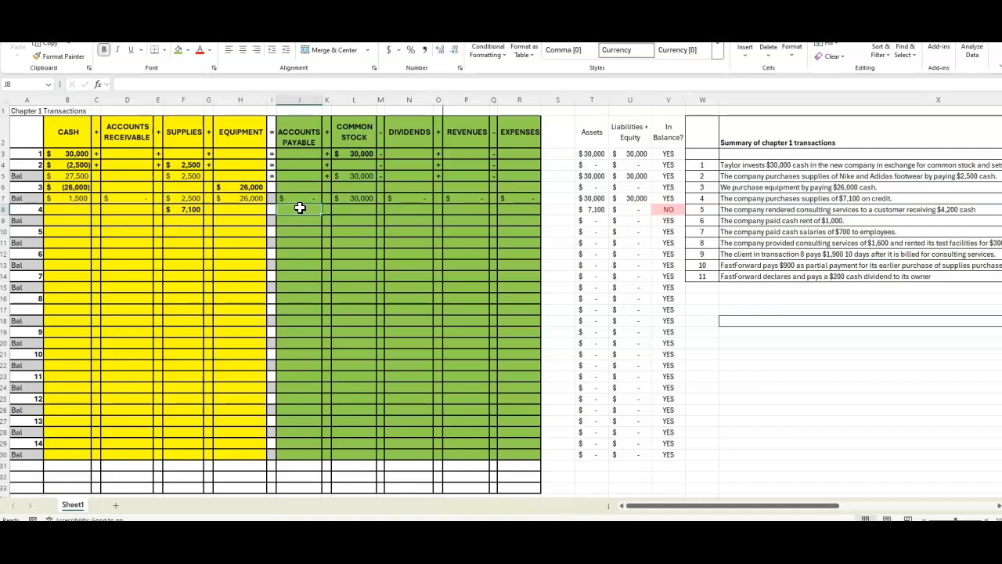
type("7100")
key("Return")
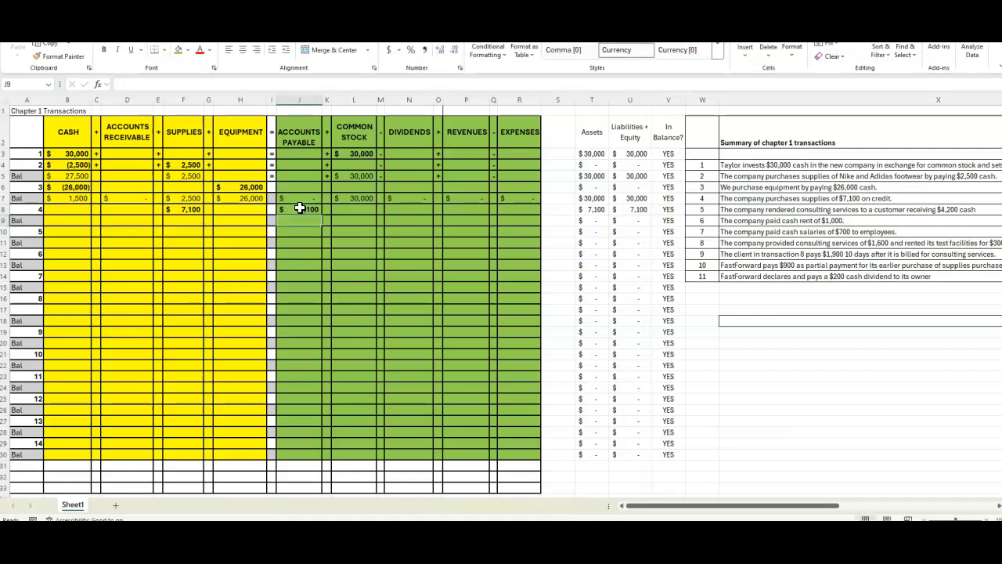
Calculate the Cash balance after transaction 4 in B9 with the formula =B7+B8
left_click(61, 217)
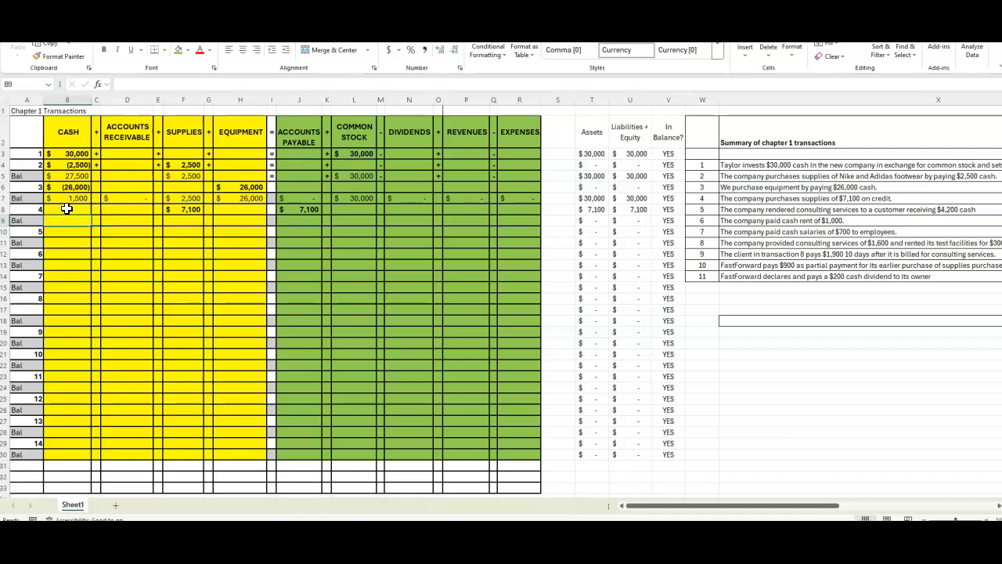
type("=")
key("Up")
key("Up")
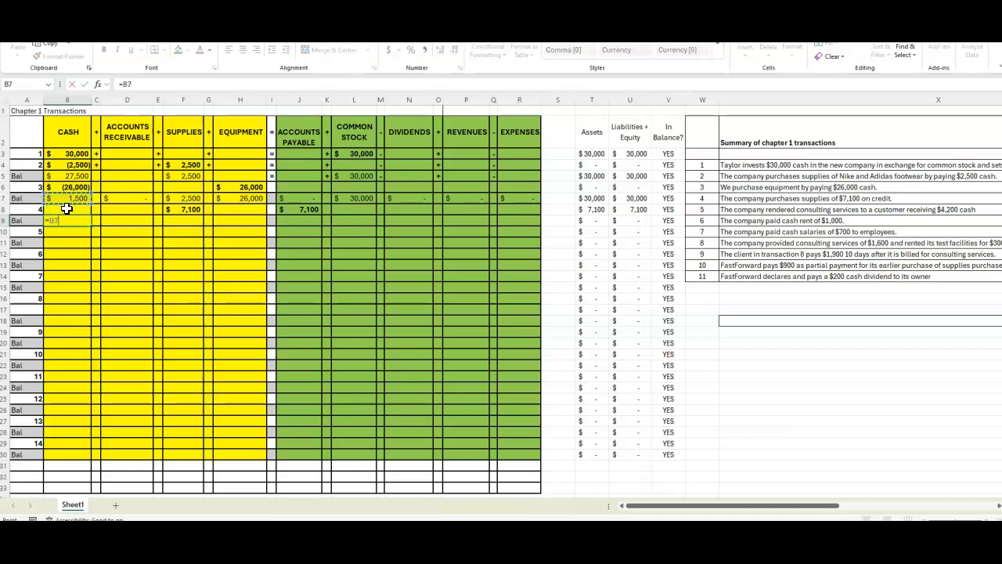
type("+")
left_click(66, 209)
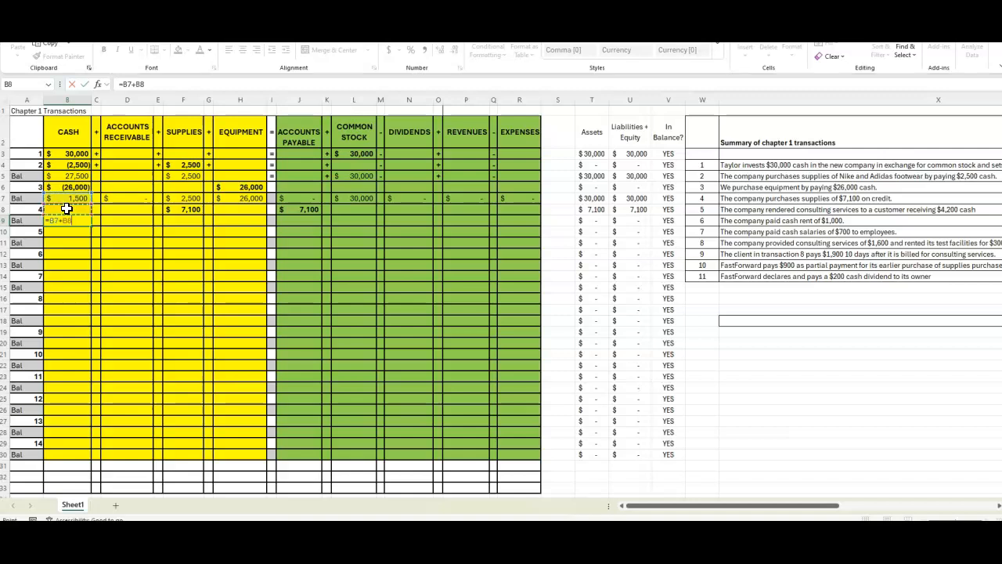
key("Return")
Copy the B9 balance formula to Accounts Receivable, Supplies and Equipment in row 9
left_click(72, 220)
key("ctrl+c")
left_click_drag(113, 218, 221, 221)
key("ctrl+v")
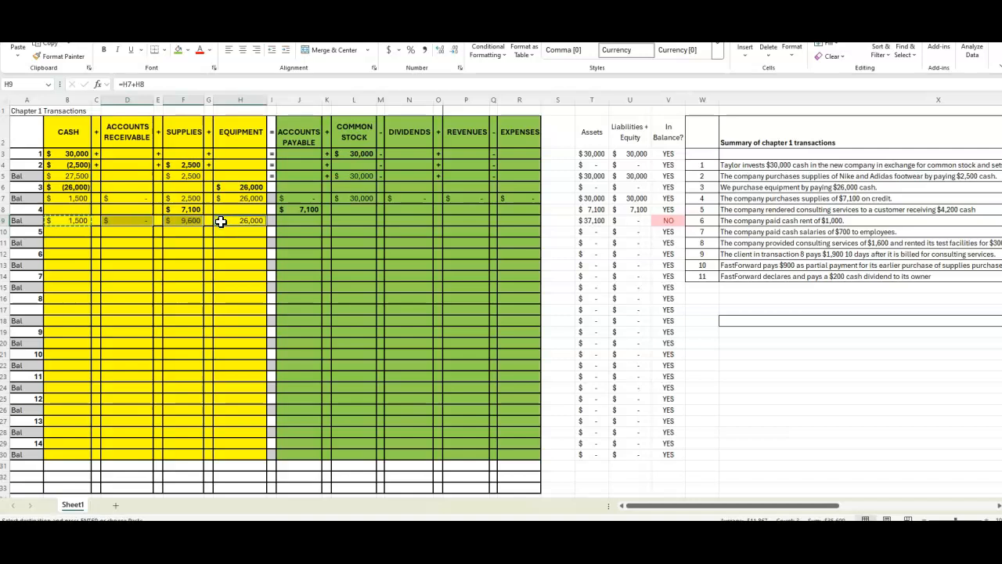
Copy the balance formula to the green liability and equity columns in row 9, keeping their fill, and check the row's Assets total
right_click(302, 220)
left_click(361, 248)
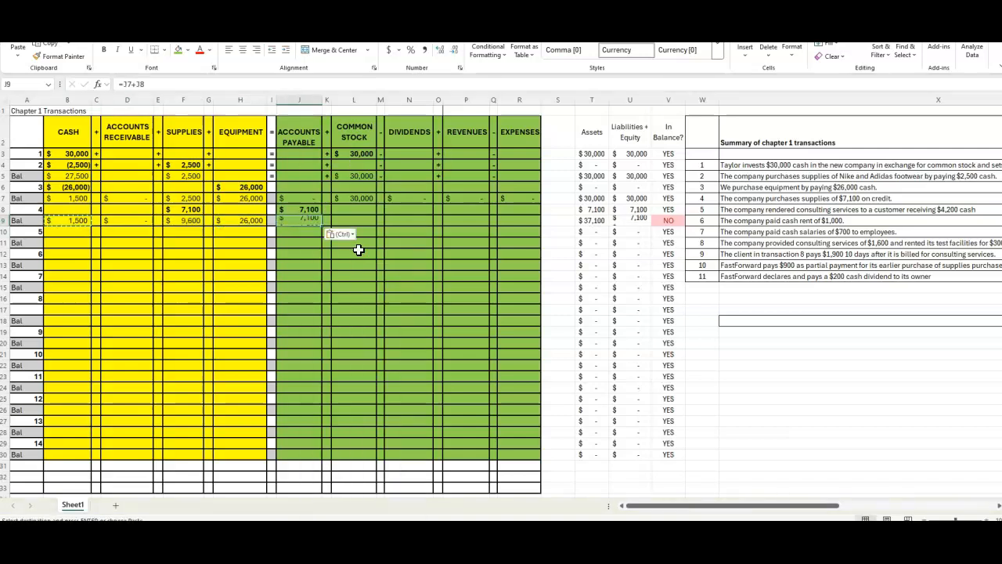
key("ctrl+c")
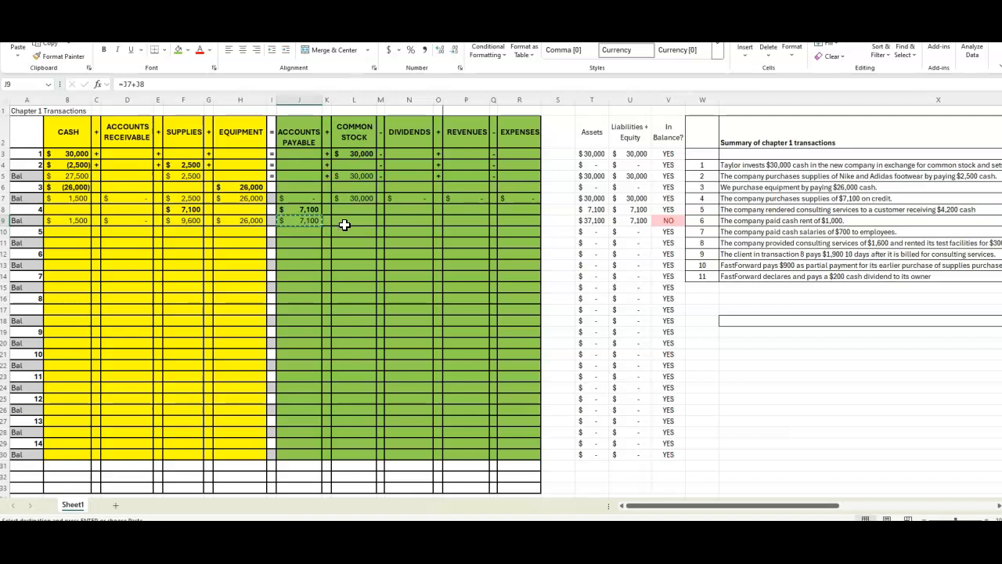
left_click(350, 221)
left_click_drag(413, 217, 513, 223)
key("ctrl+v")
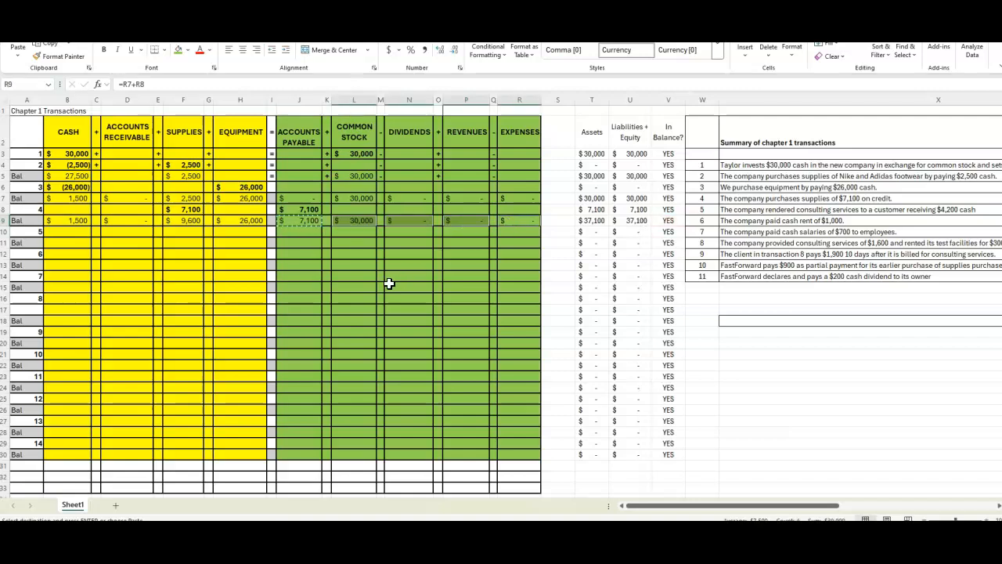
left_click(592, 221)
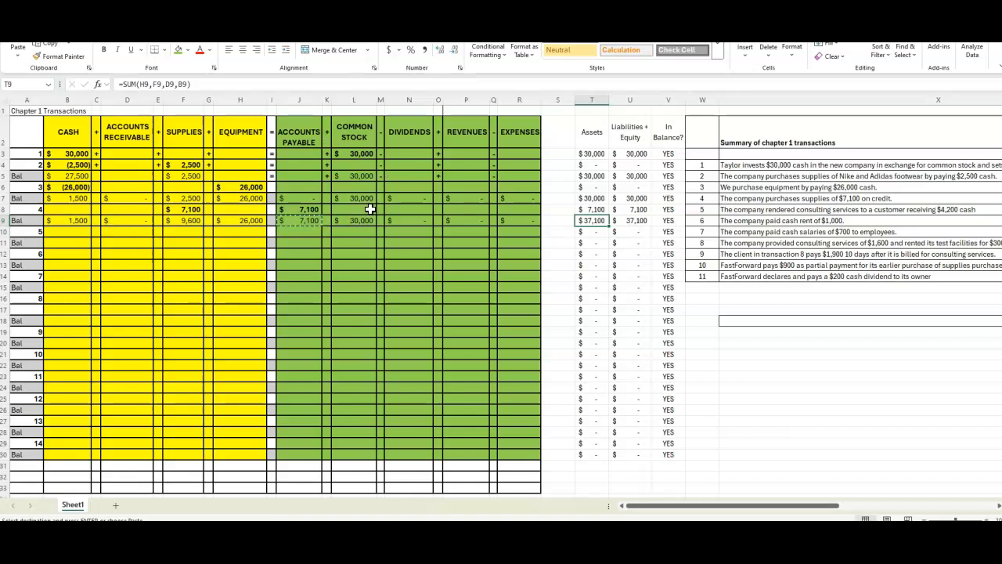
Record transaction 5's consulting services with 4200 under Cash and 4200 under Revenues in row 10
left_click(739, 210)
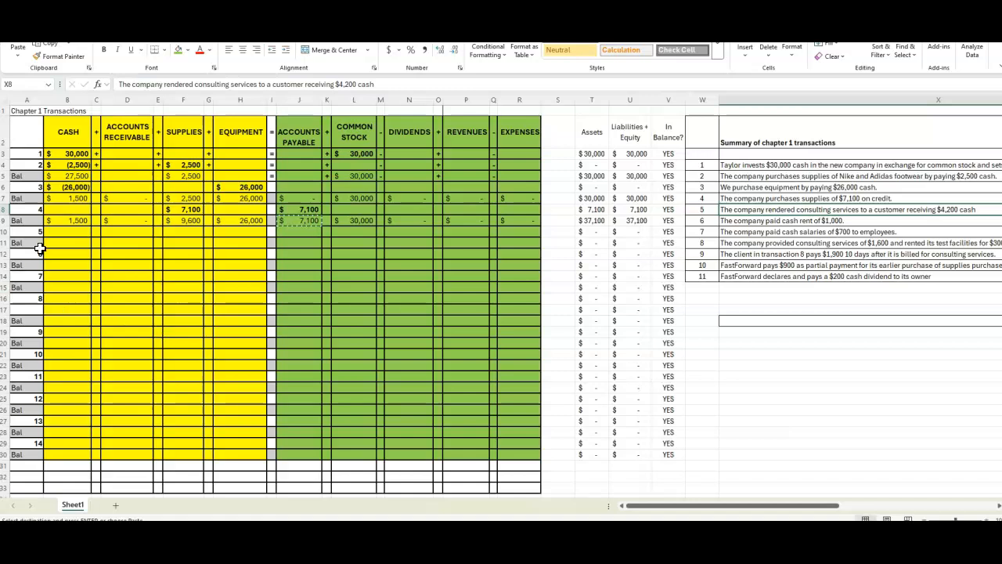
left_click(60, 233)
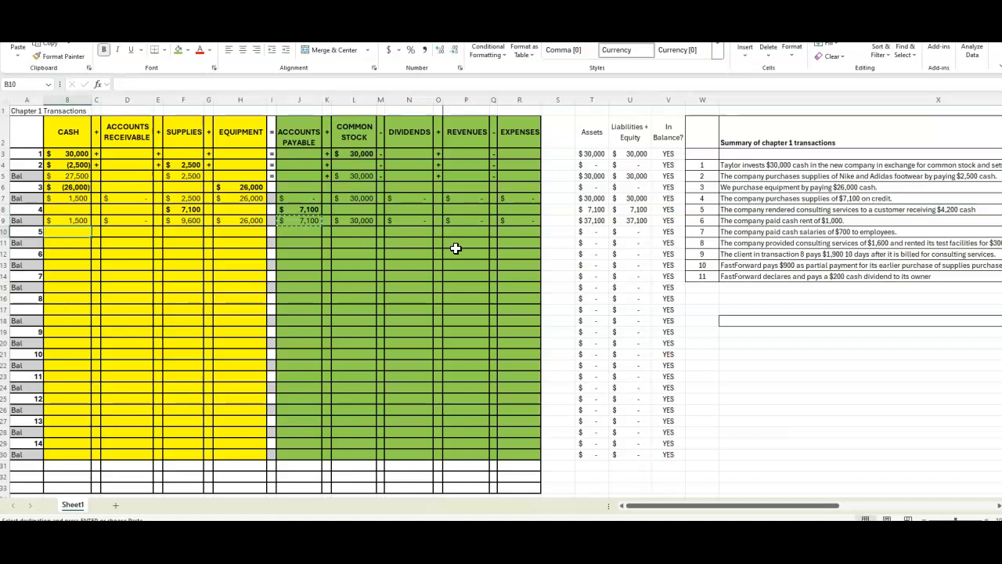
type("4,")
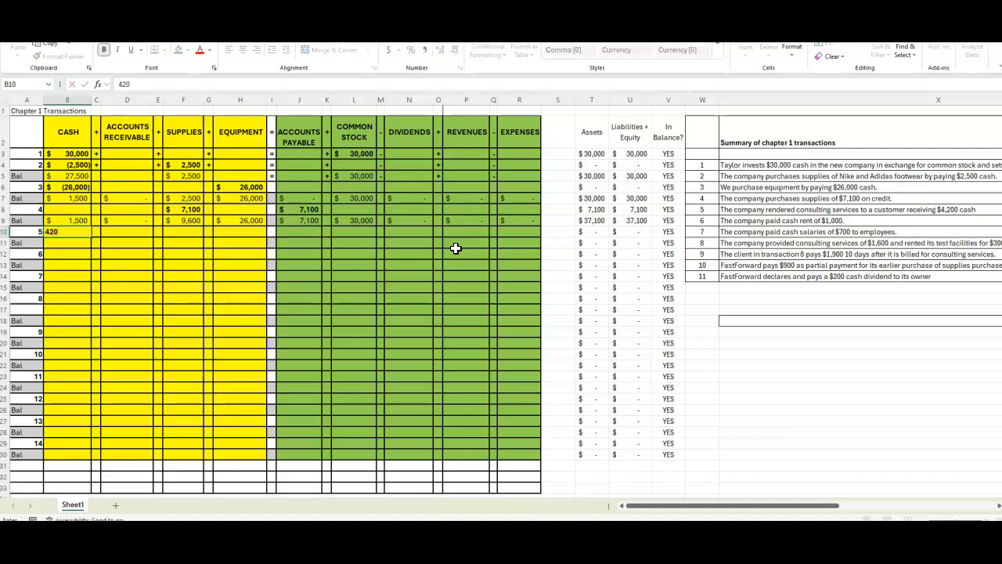
type("200")
key("Tab")
key("Tab")
key("Tab")
key("Tab")
key("Tab")
key("Tab")
key("Tab")
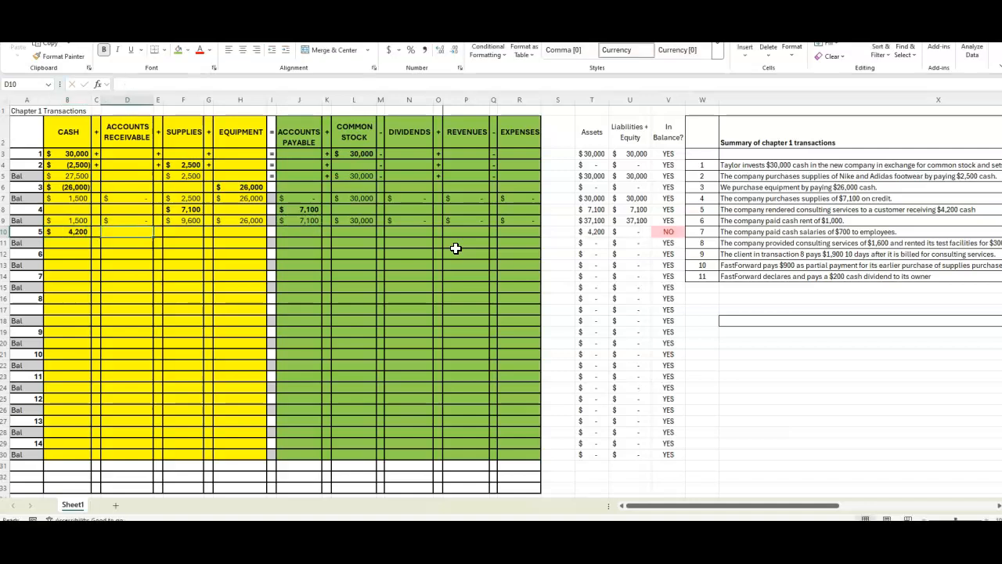
key("Tab")
key("Tab")
key("Tab")
key("Tab")
key("Tab")
key("Tab")
key("Tab")
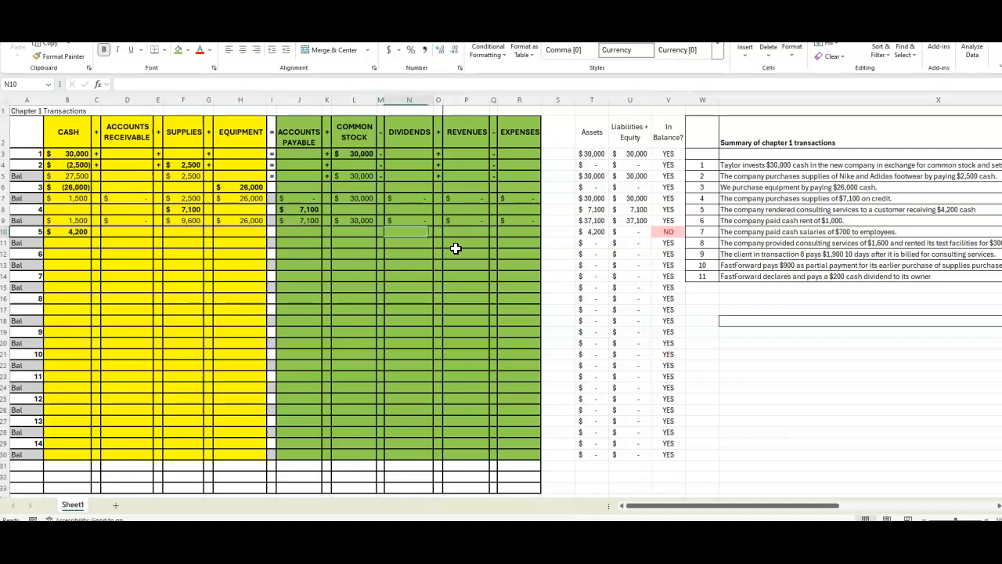
type("4")
key("Return")
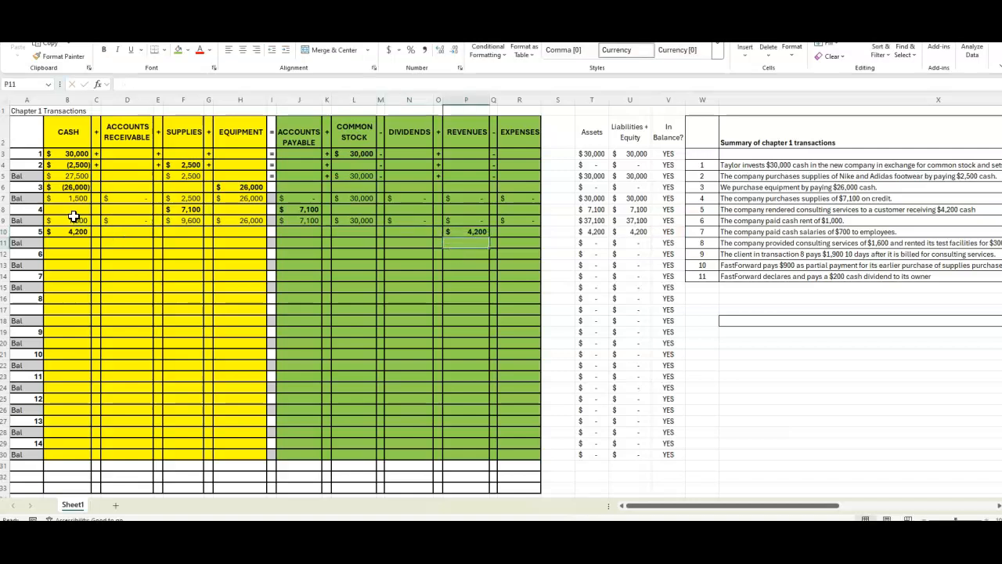
Copy the asset balance formulas from Cash through Equipment in row 9 to the balance row 11
left_click(73, 220)
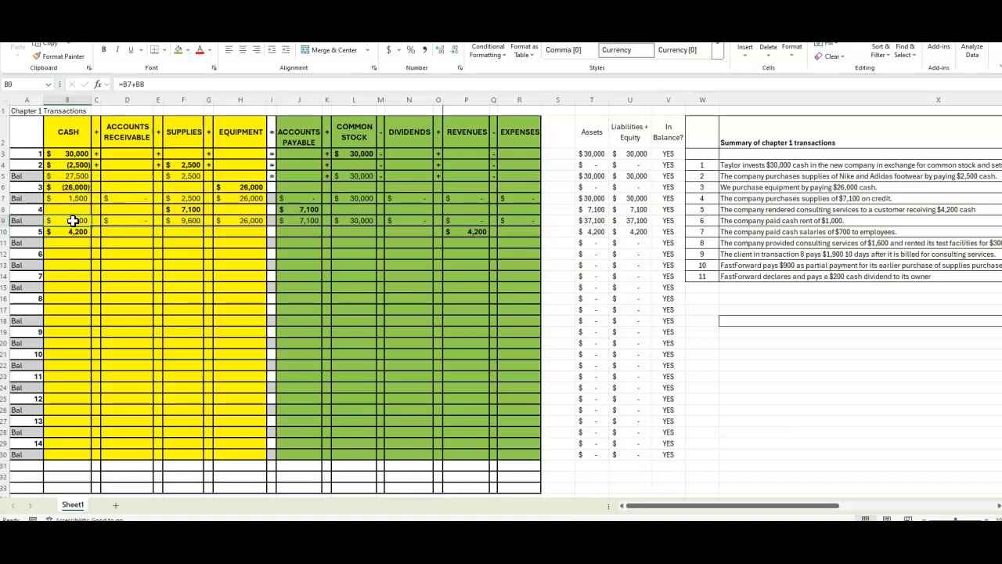
left_click_drag(73, 220, 240, 218)
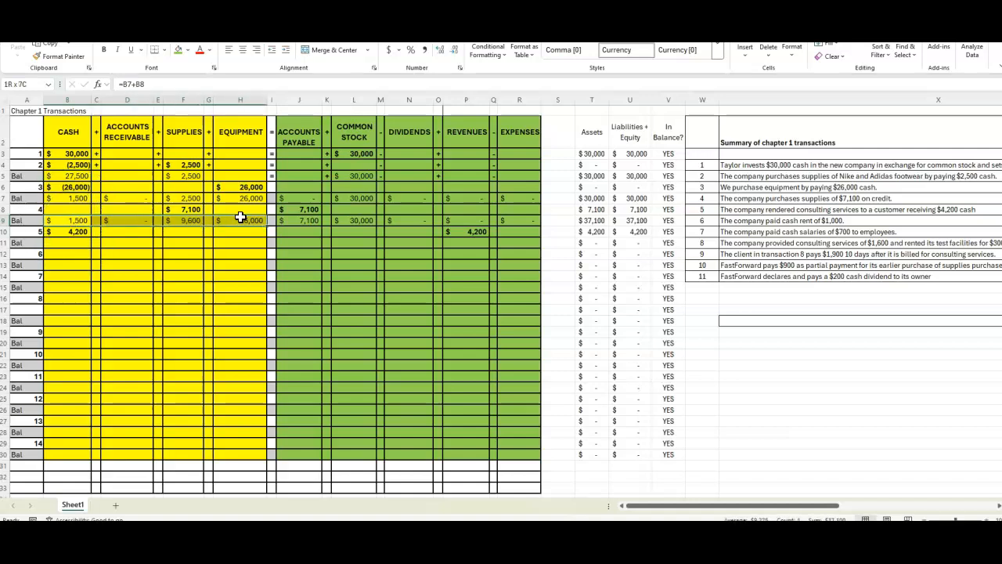
key("ctrl+c")
left_click(70, 242)
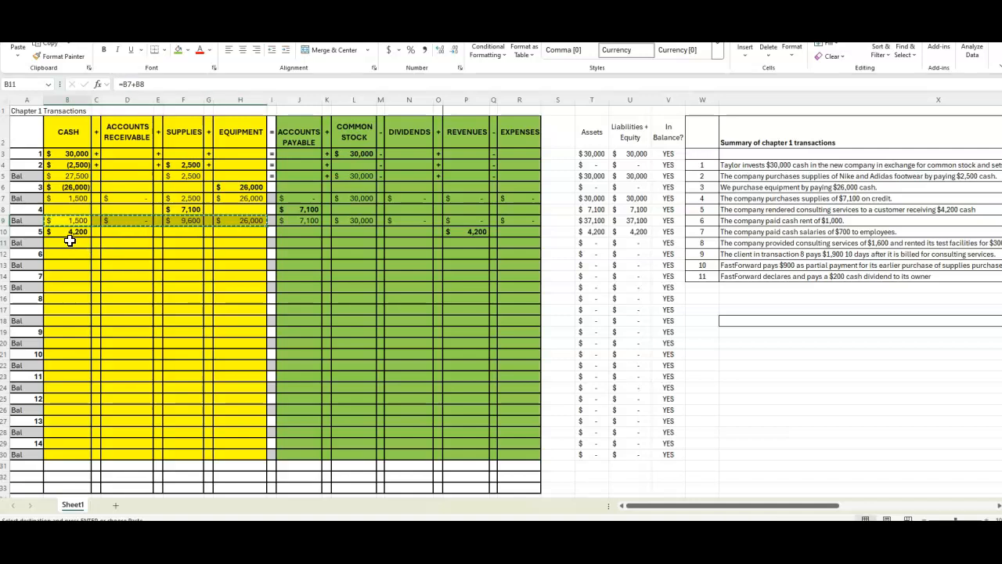
key("ctrl+v")
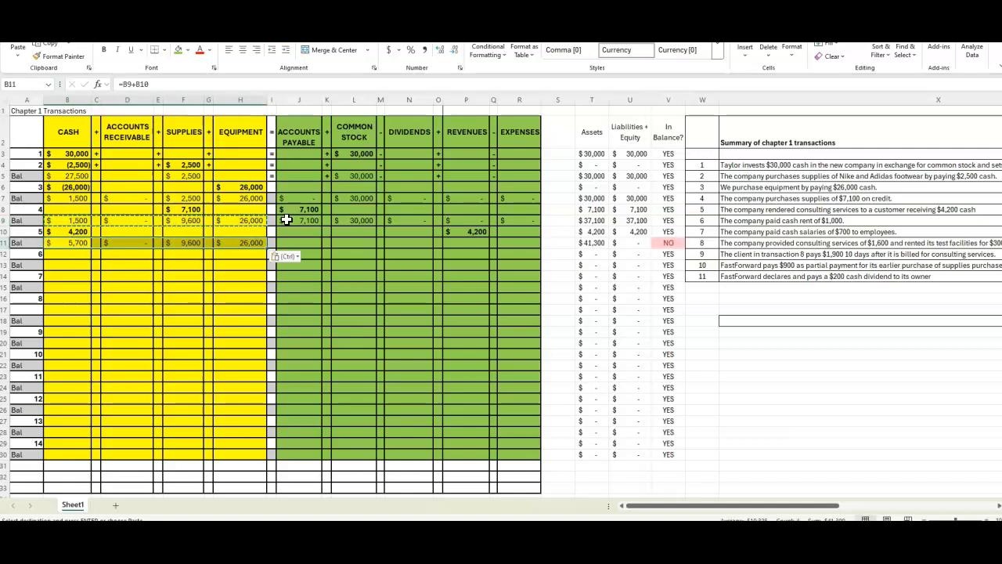
Copy the liability and equity balance formulas from Accounts Payable through Expenses in row 9 to row 11
left_click(291, 223)
left_click_drag(291, 222, 512, 219)
key("ctrl+c")
left_click(289, 243)
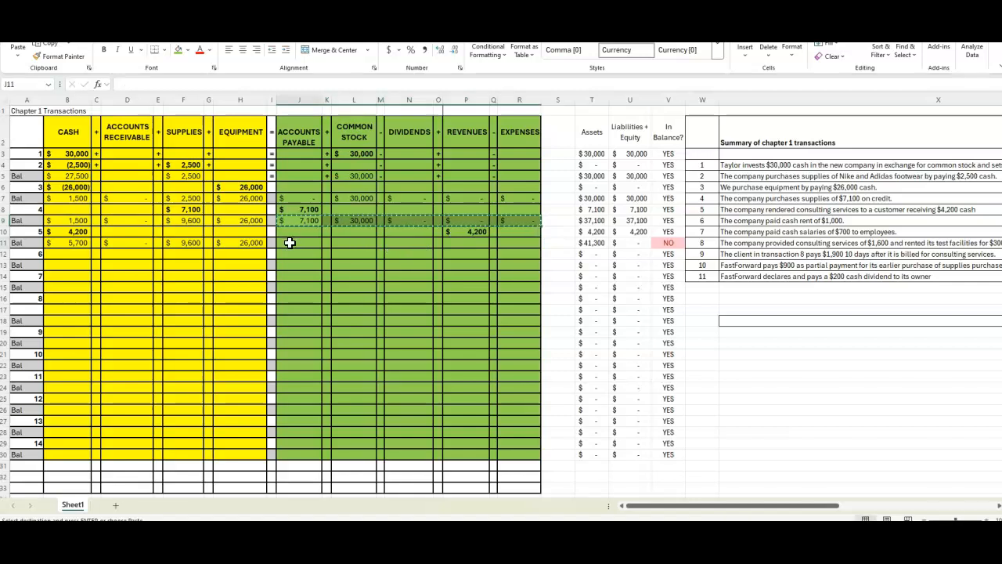
key("ctrl+v")
key("ctrl")
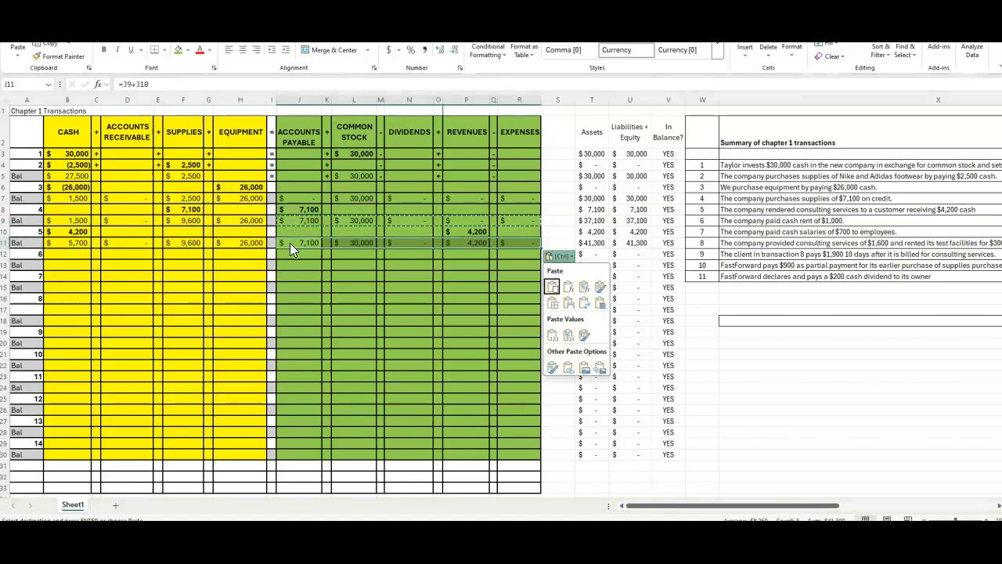
key("ctrl")
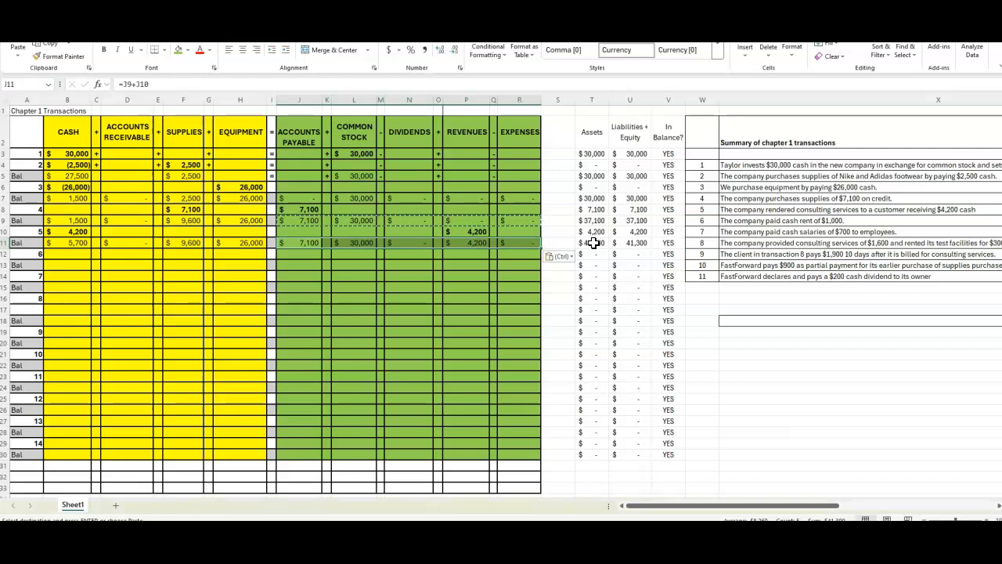
Check the Liabilities + Equity total in row 11 and compare transaction 5's Cash and Revenues amounts with their balances
left_click(639, 243)
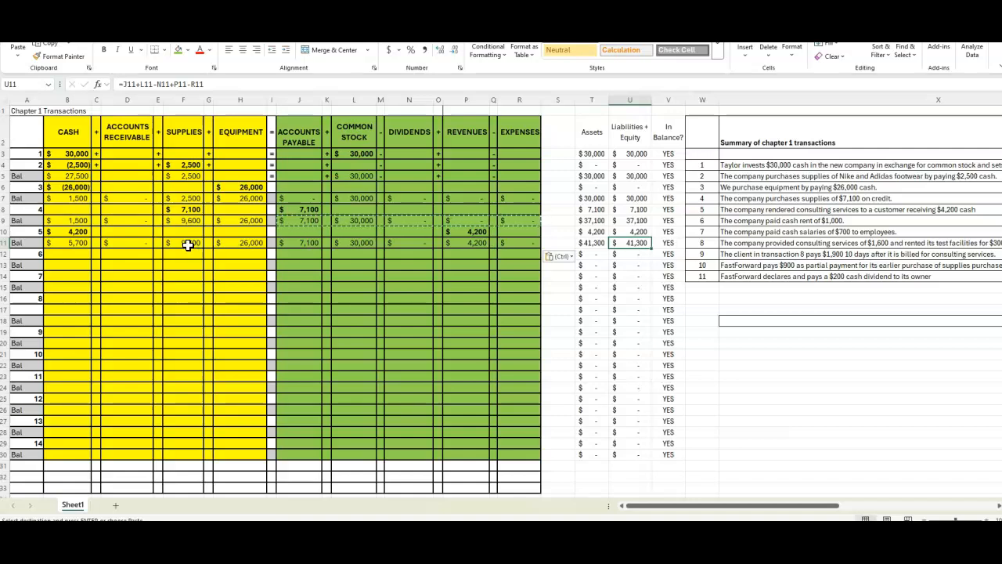
left_click(70, 244)
left_click_drag(72, 228, 72, 243)
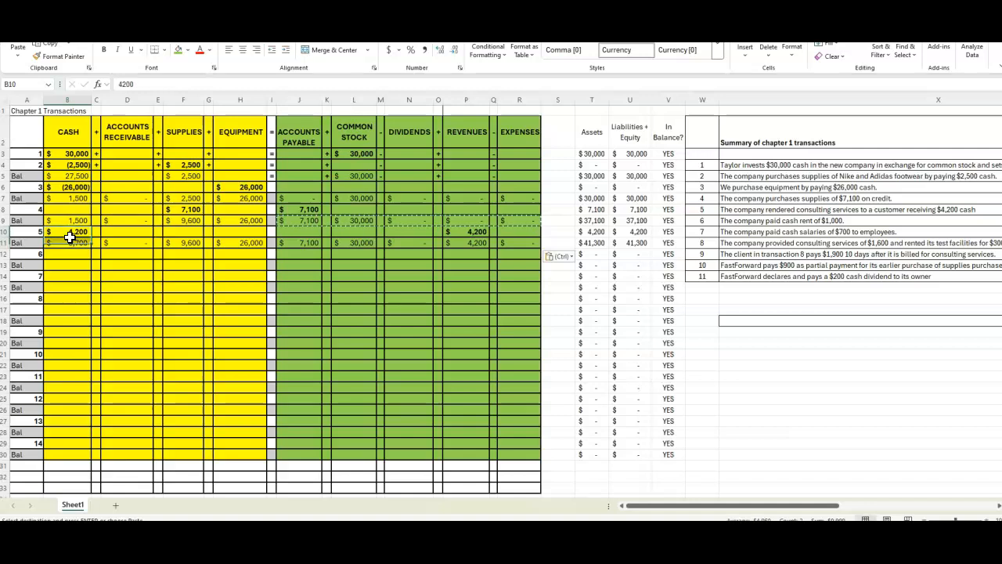
left_click_drag(481, 231, 481, 242)
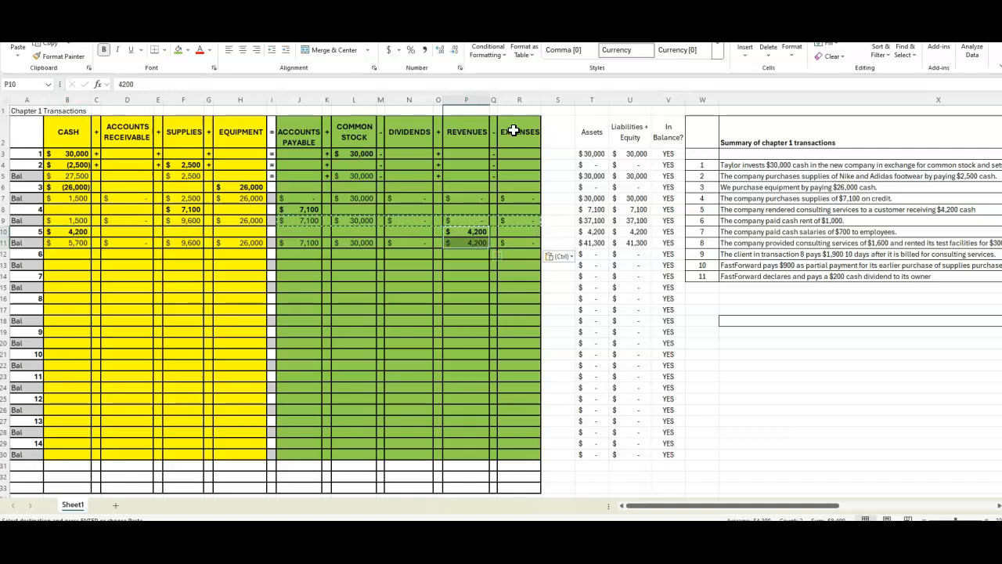
left_click(493, 299)
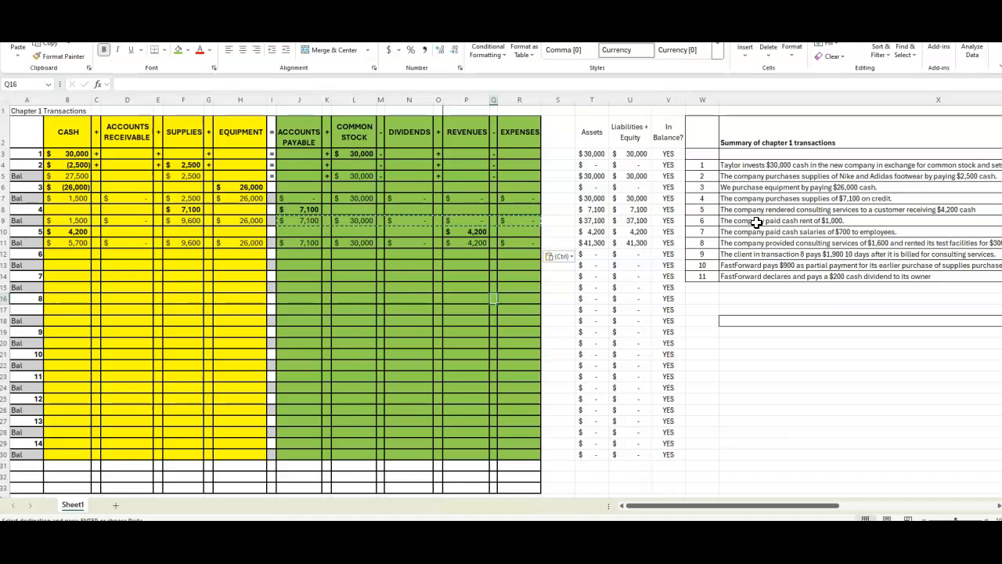
Record transaction 6's cash rent payment with 1000 under Expenses and -1000 under Cash in row 12
left_click(44, 41)
left_click(510, 250)
key("ctrl+v")
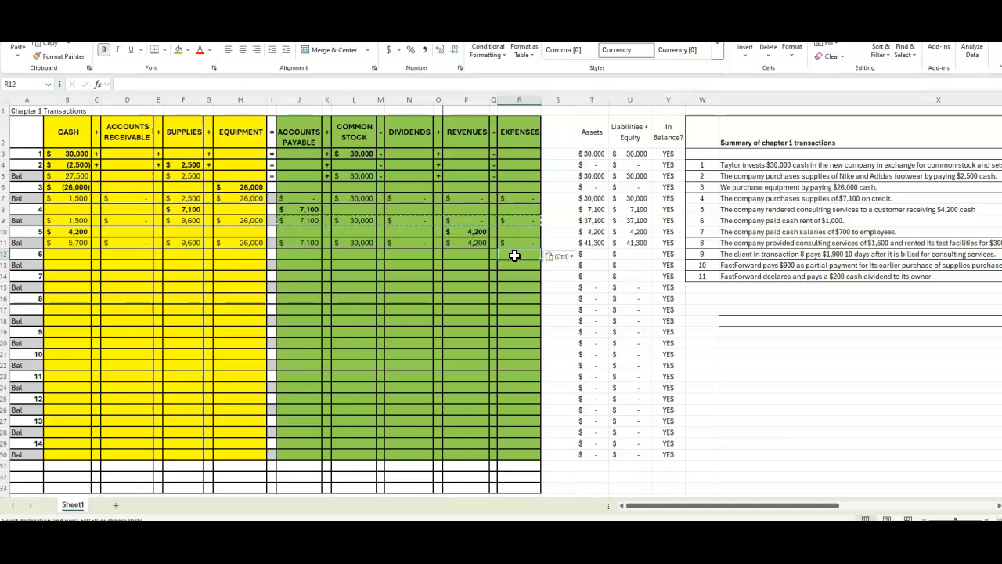
type("1,000")
key("Return")
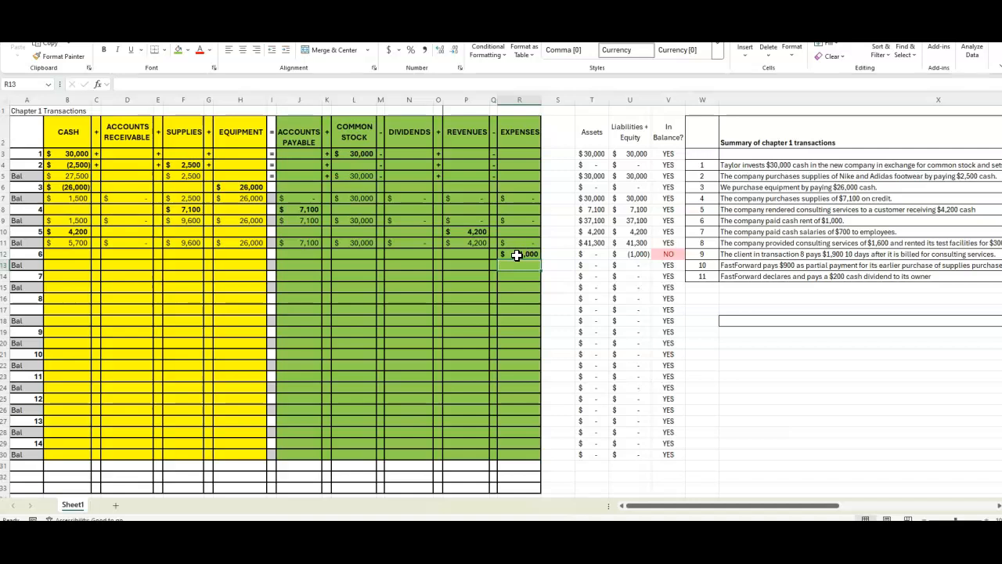
left_click(515, 255)
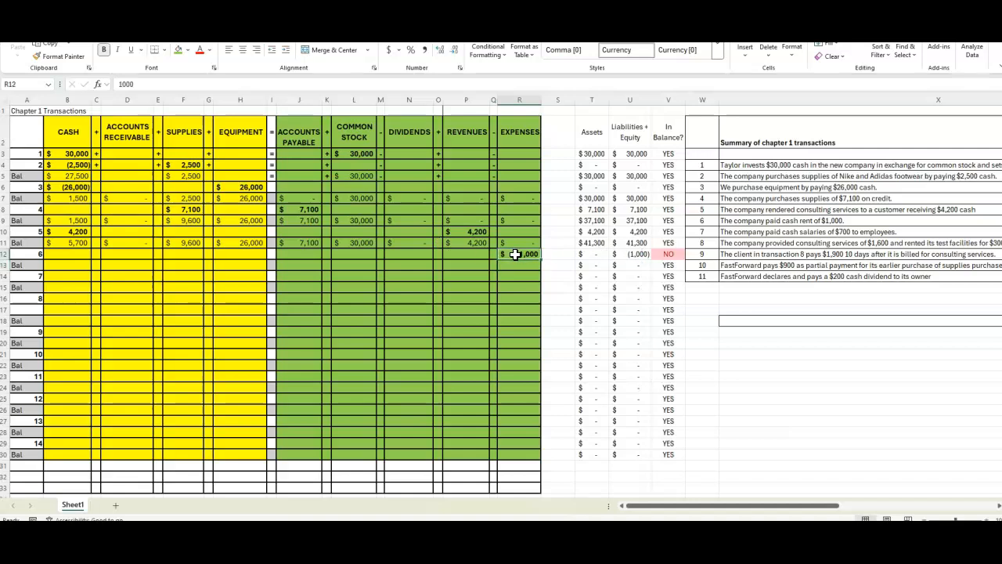
left_click(405, 250)
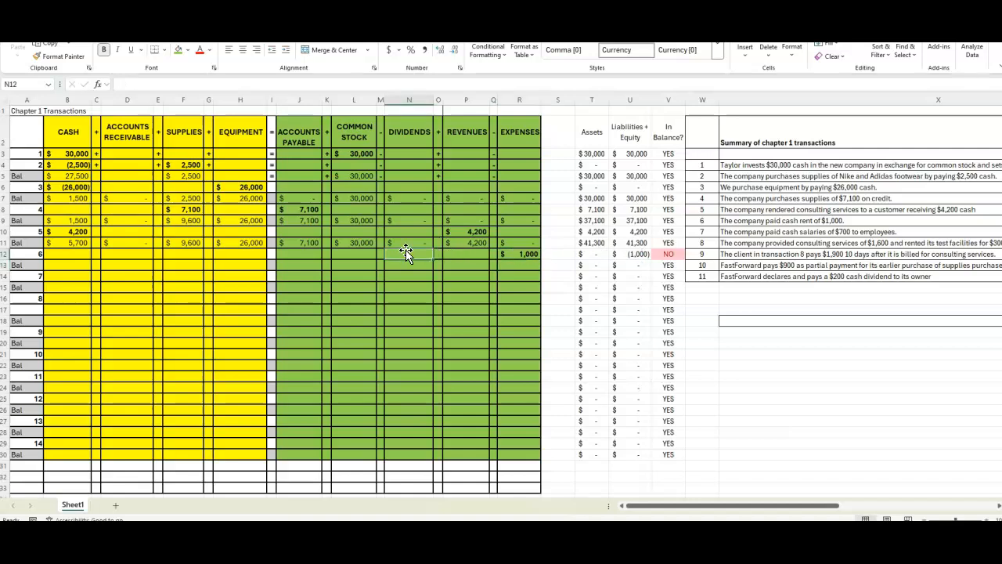
left_click(529, 254)
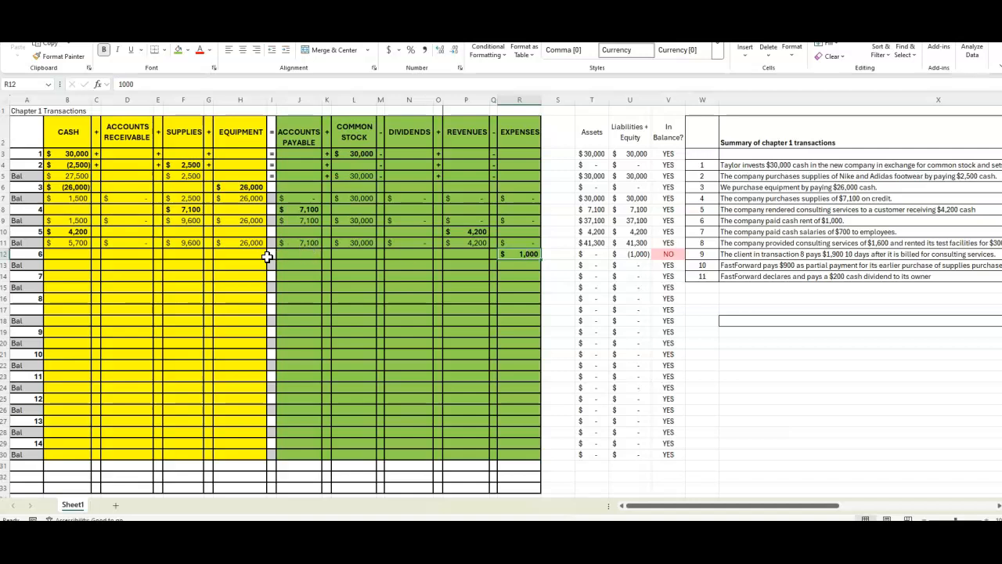
left_click(69, 253)
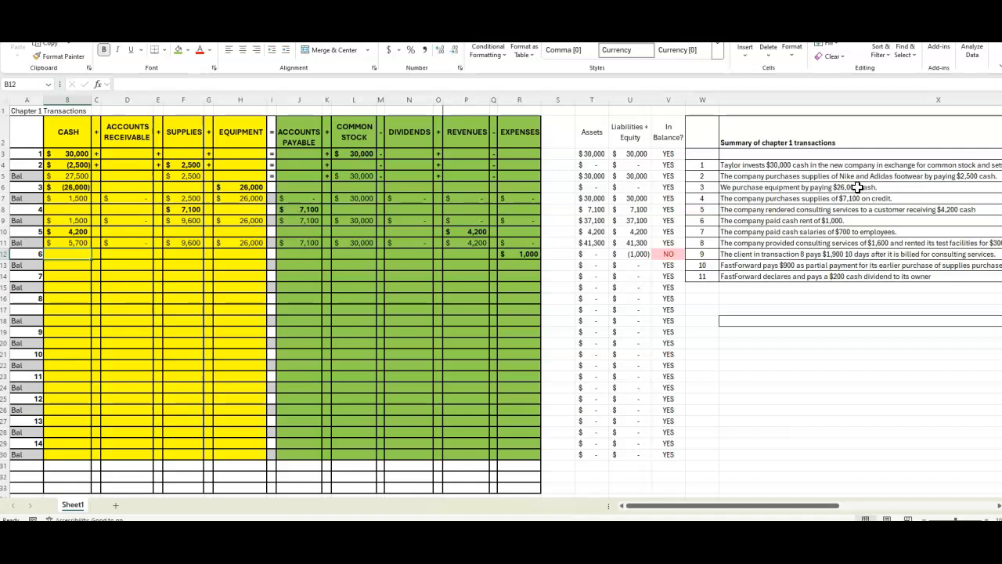
type("-1000")
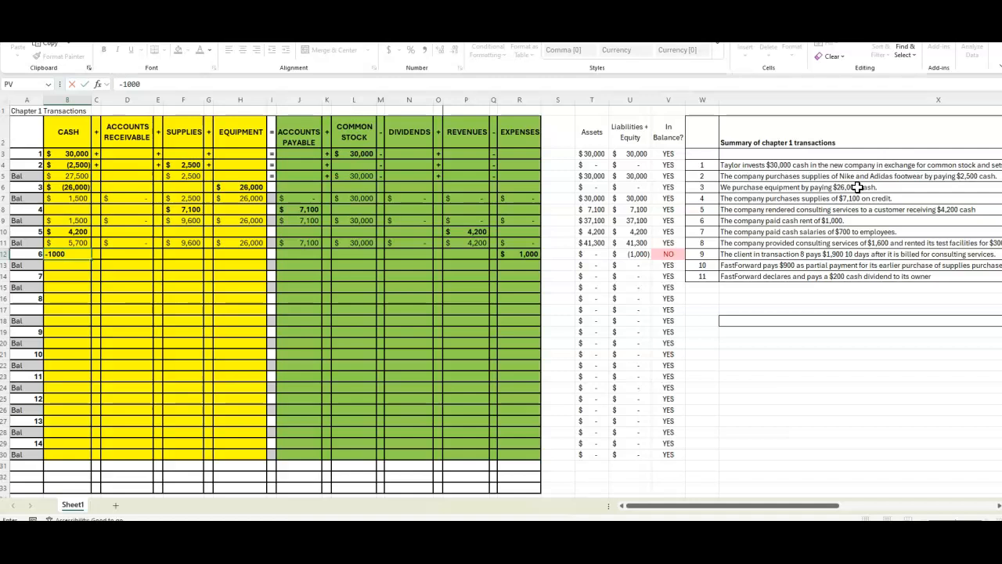
key("Return")
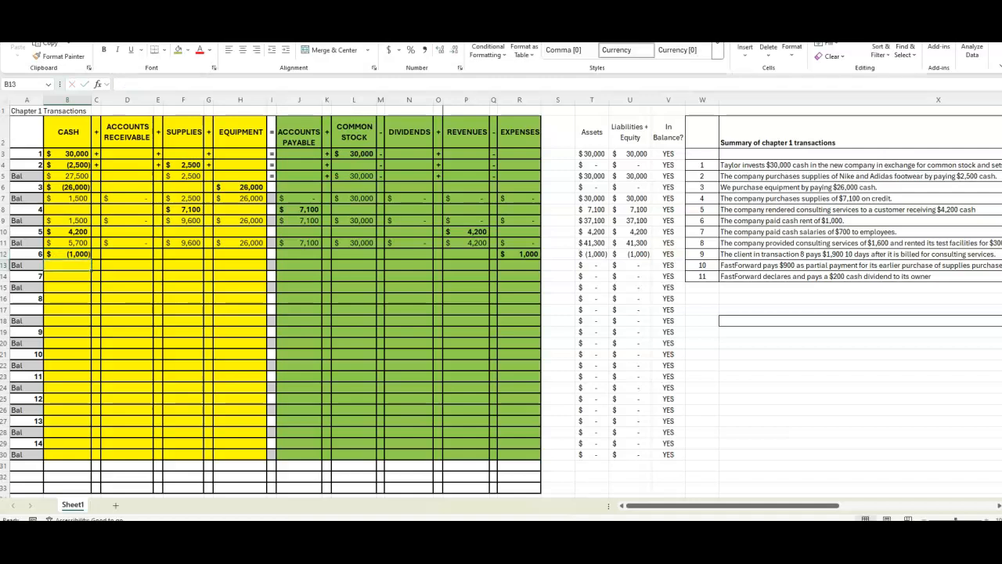
Copy all balance formulas from Cash through Expenses in row 11 to the balance row 13
left_click_drag(57, 243, 392, 246)
left_click_drag(510, 246, 511, 246)
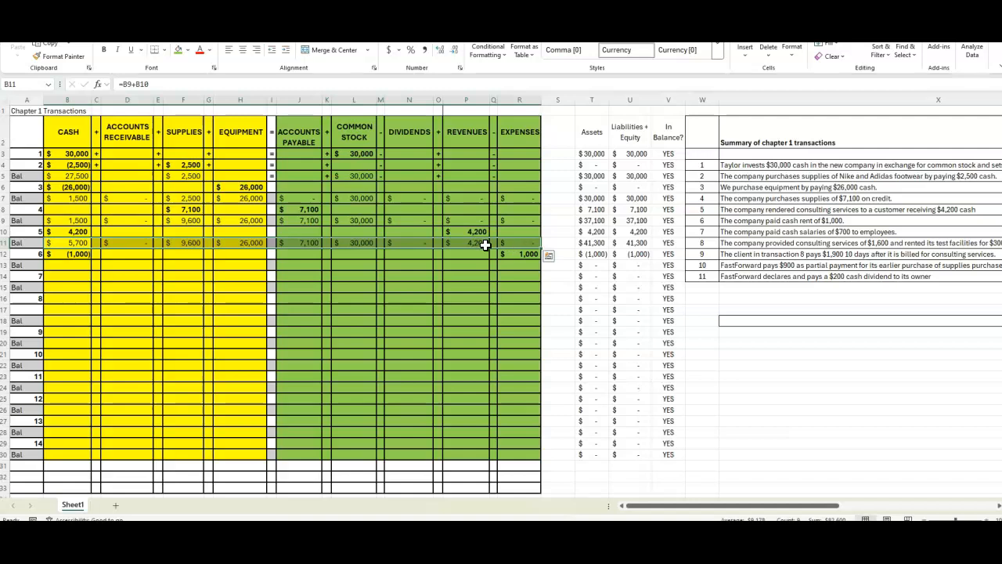
key("ctrl+c")
left_click(71, 263)
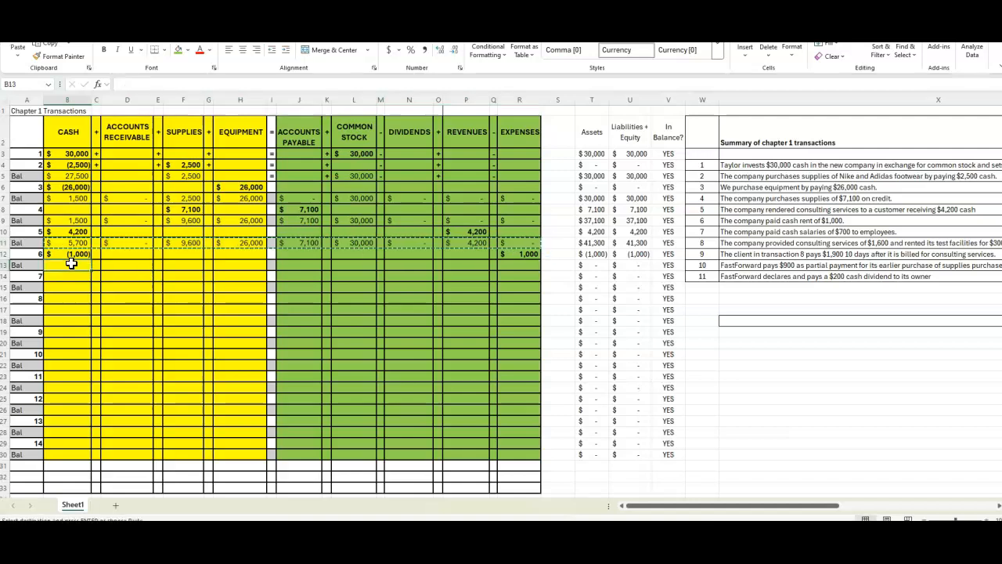
key("ctrl+v")
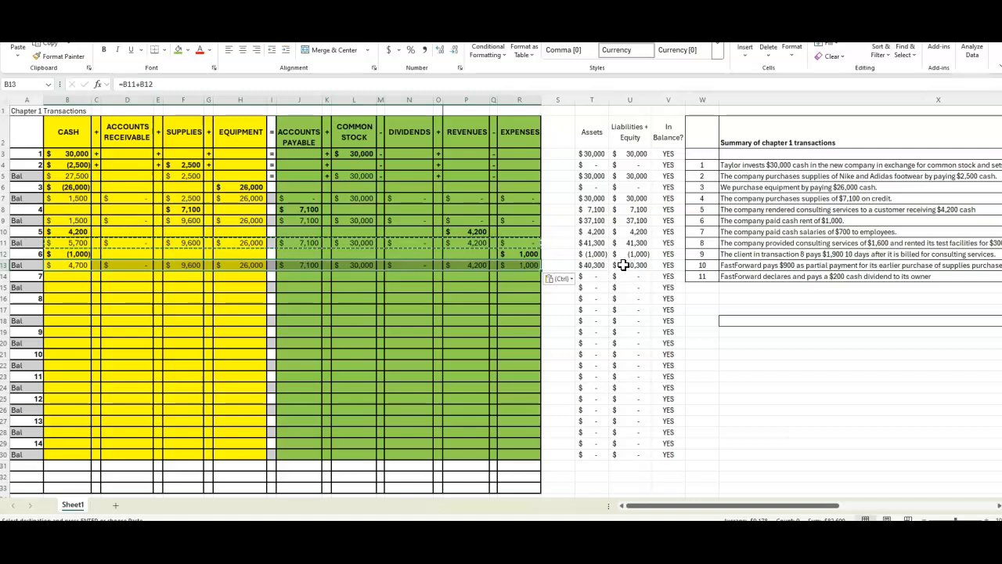
Record transaction 7's cash salaries with 700 under Expenses and -700 under Cash in row 14
left_click(86, 275)
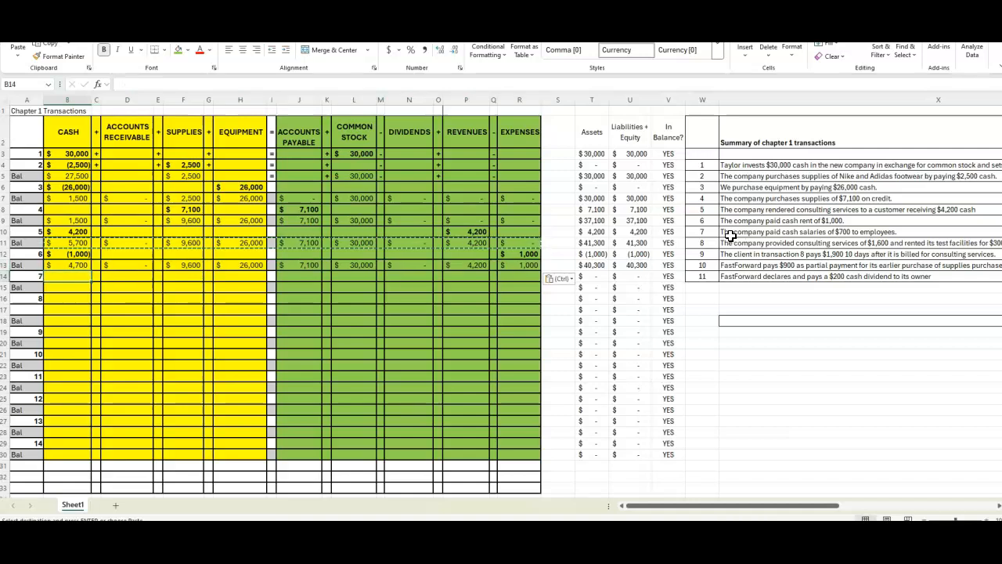
left_click(520, 277)
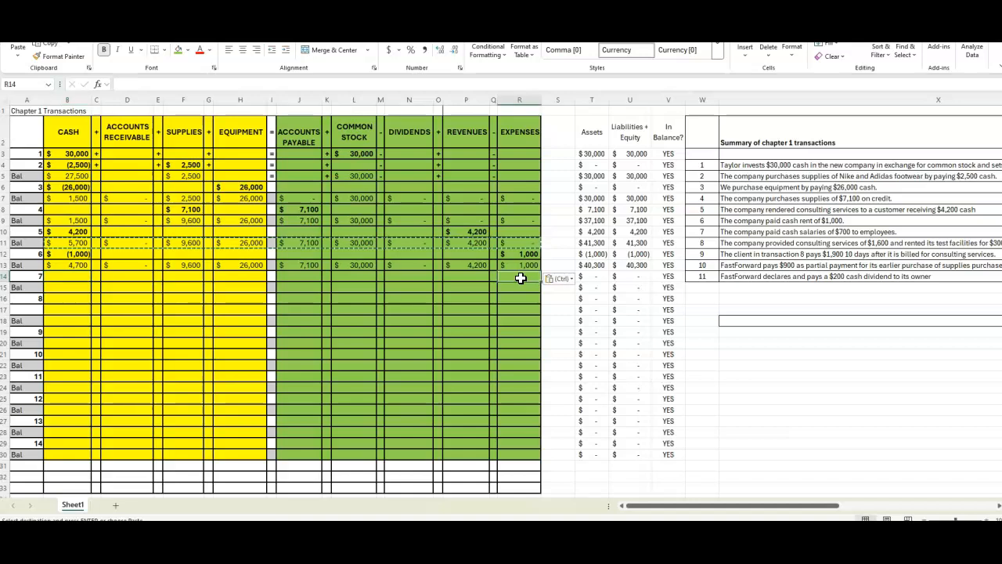
type("700")
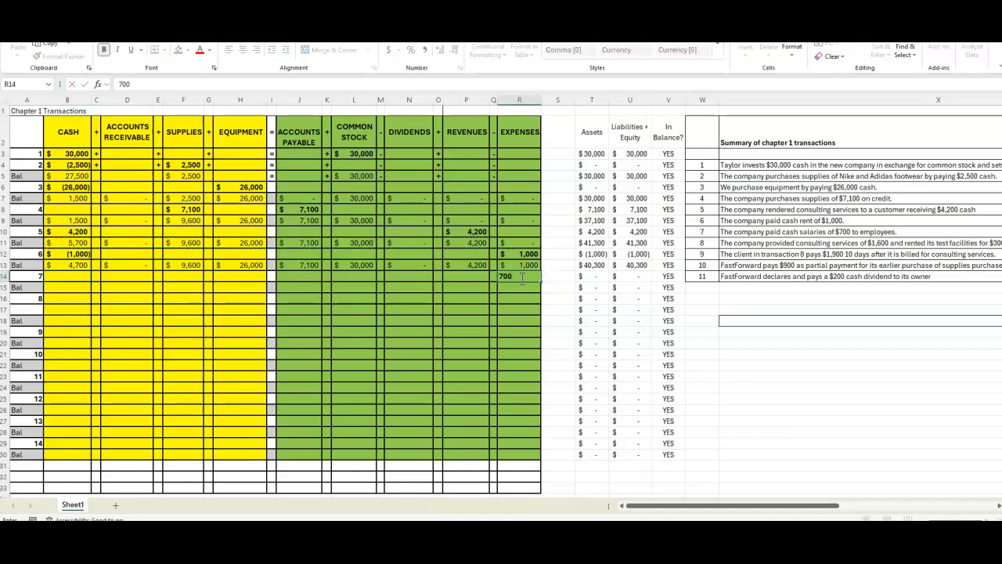
key("Left")
key("Left")
key("Left")
key("Left")
key("Left")
key("Left")
key("Left")
key("Left")
key("Left")
key("Left")
key("Left")
key("Left")
key("Left")
key("Left")
key("Left")
key("Left")
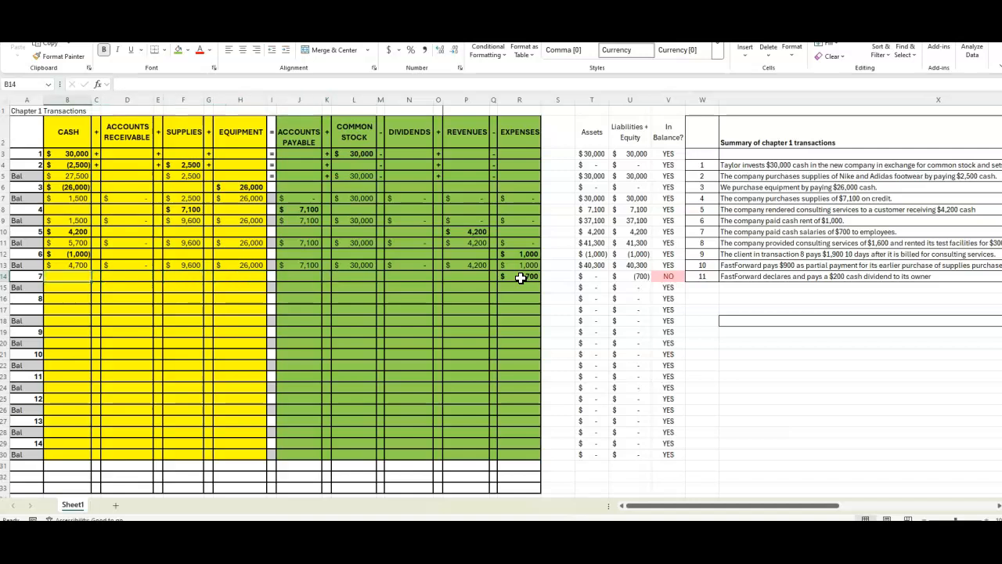
type("7-700")
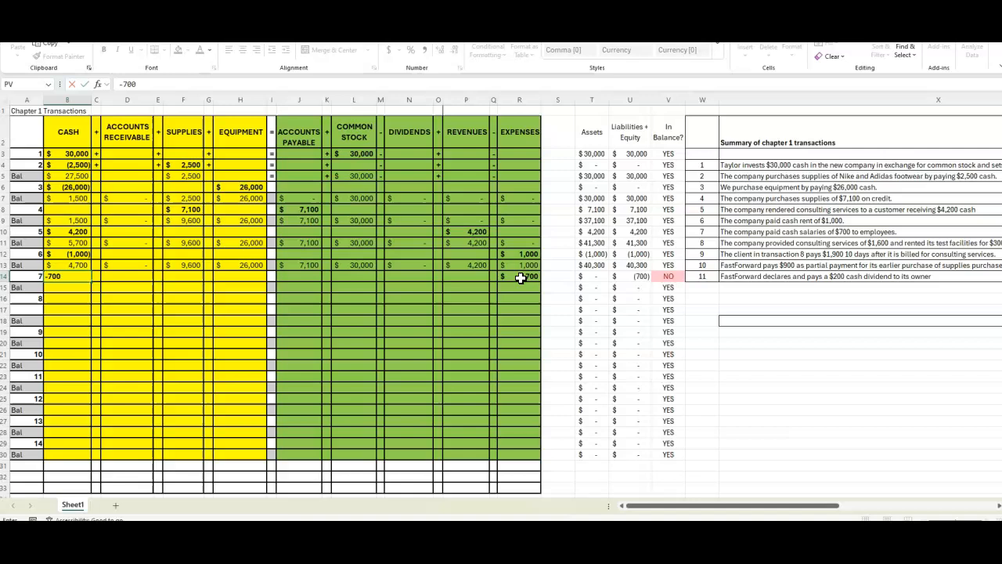
key("Return")
Change transaction 7's Cash amount in B14 to positive 700 to test the In Balance check
key("Up")
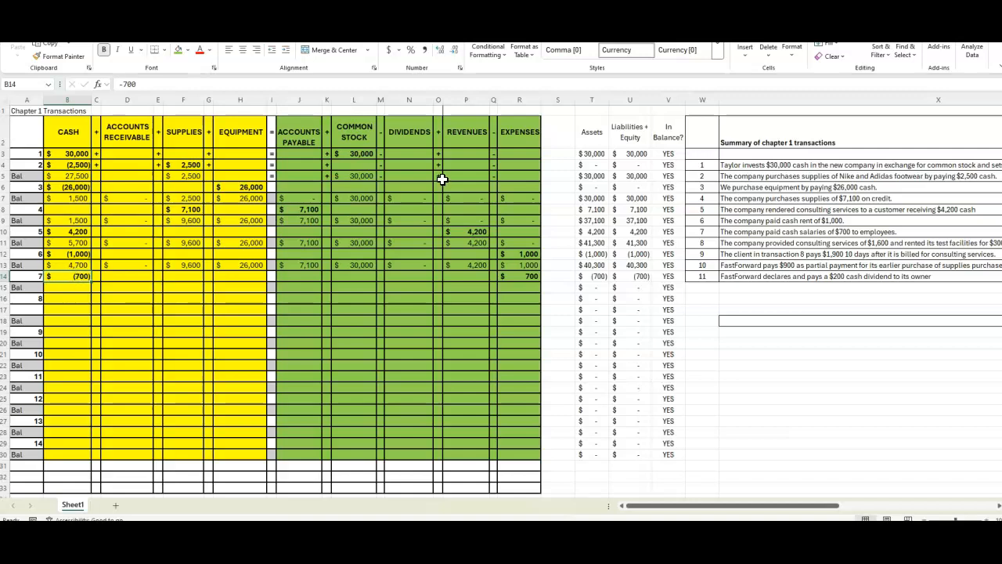
type("7")
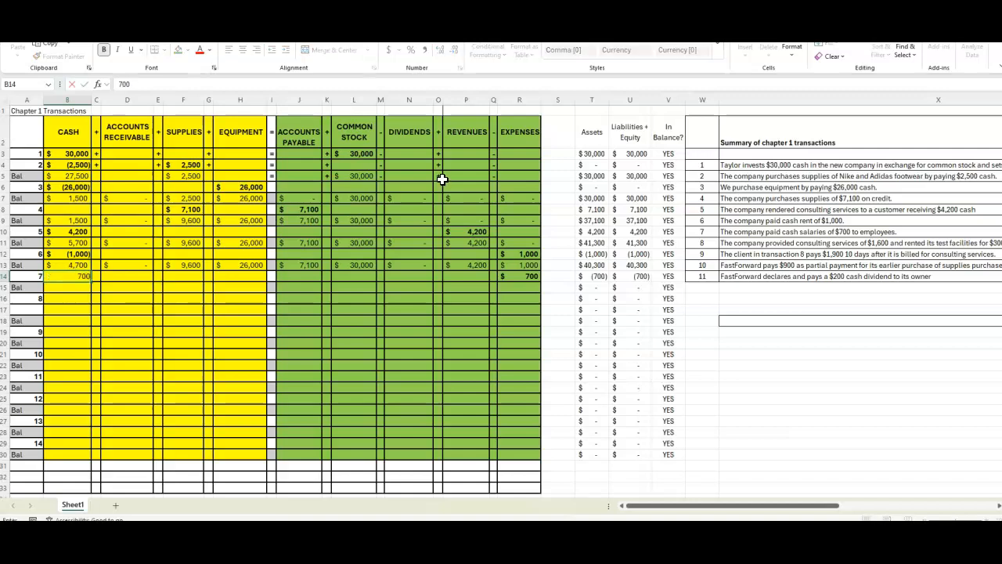
key("Return")
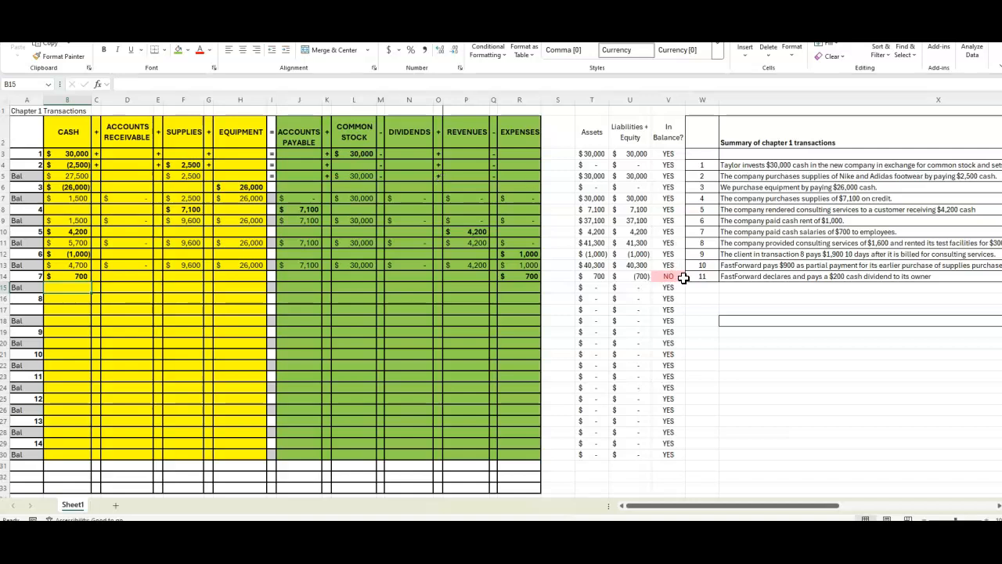
Copy the balance formulas from Cash through Expenses in row 13 to the balance row 15
left_click_drag(55, 266, 512, 271)
key("ctrl+c")
left_click(64, 287)
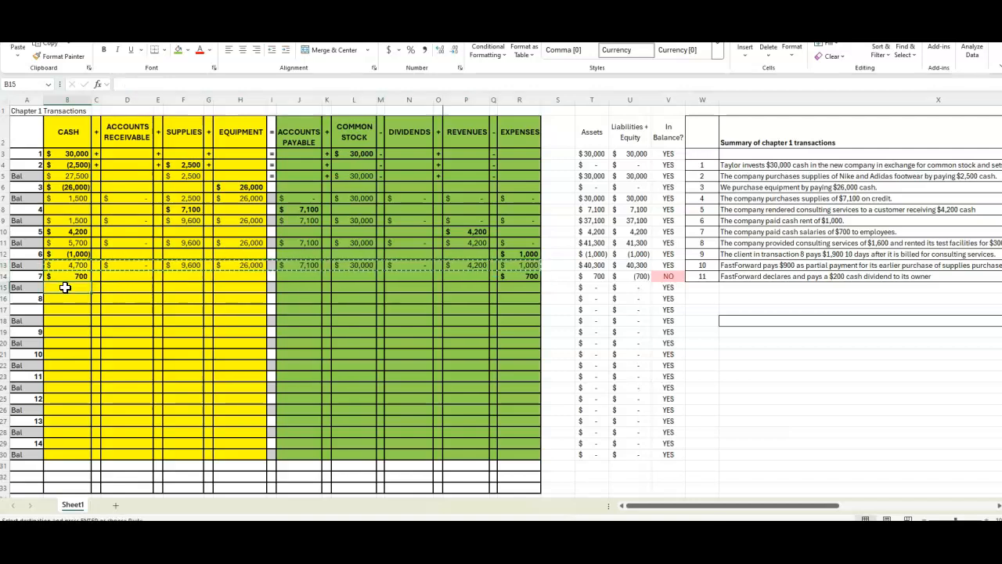
key("ctrl+v")
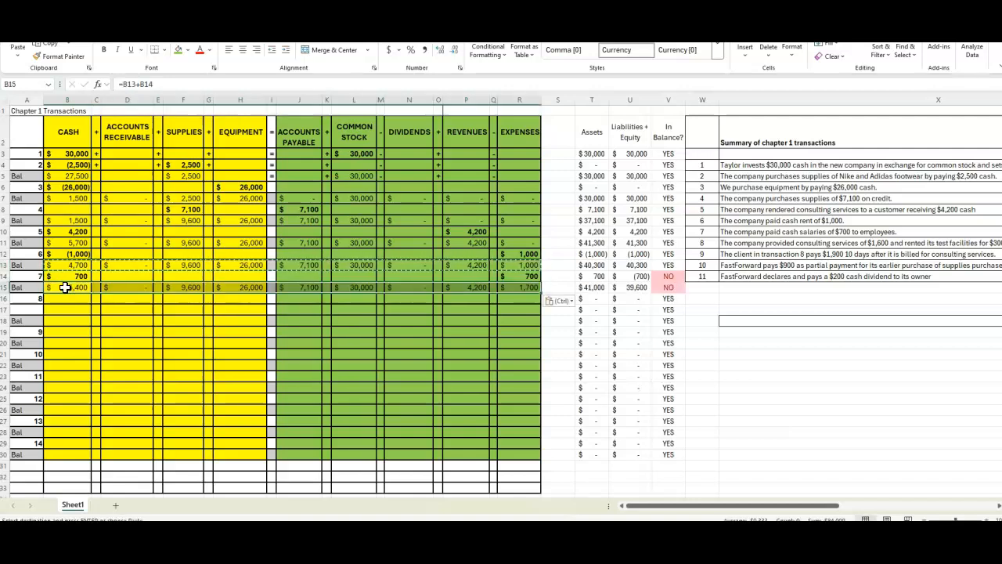
Correct transaction 7's Cash amount in B14 to -700
left_click(79, 276)
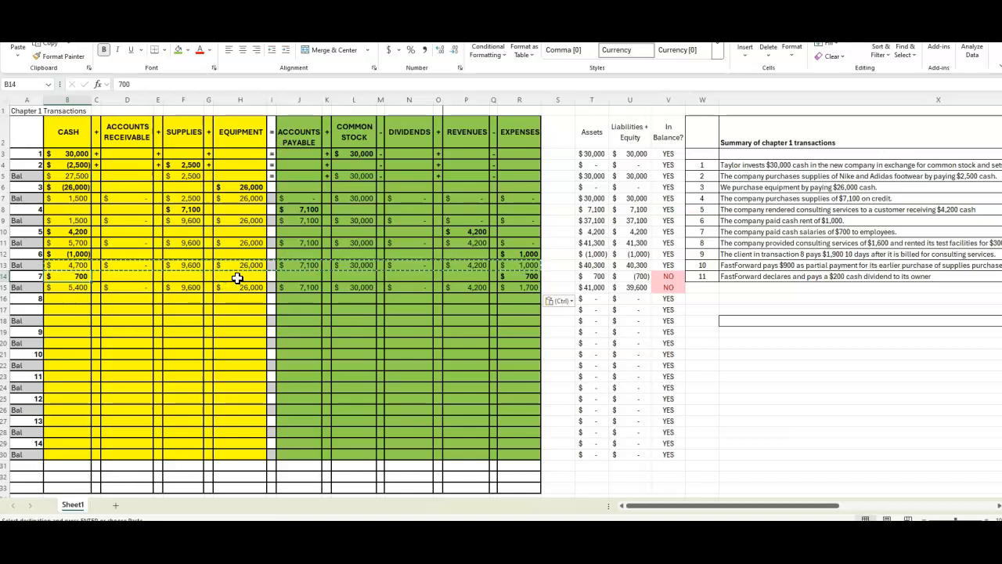
type("-700")
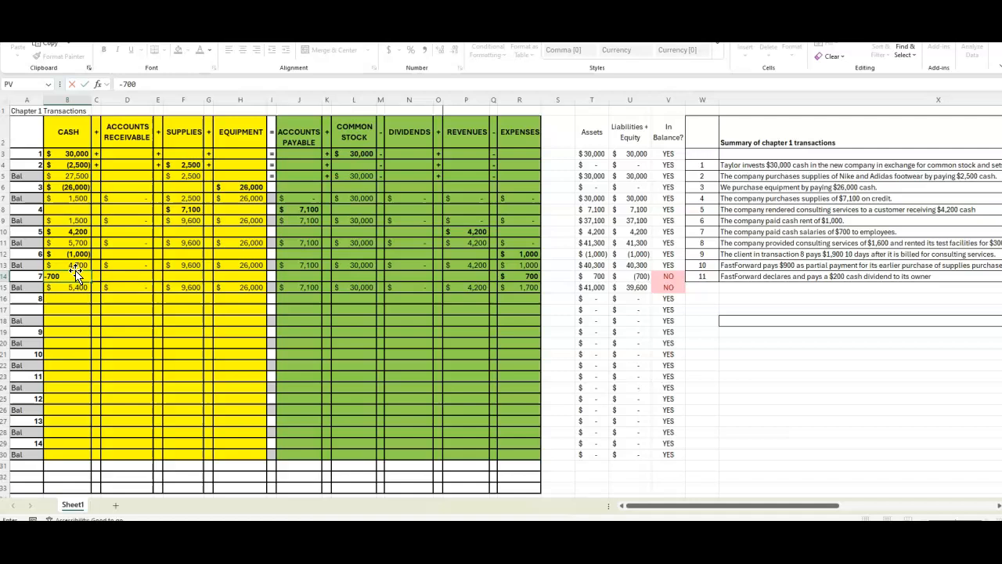
key("Return")
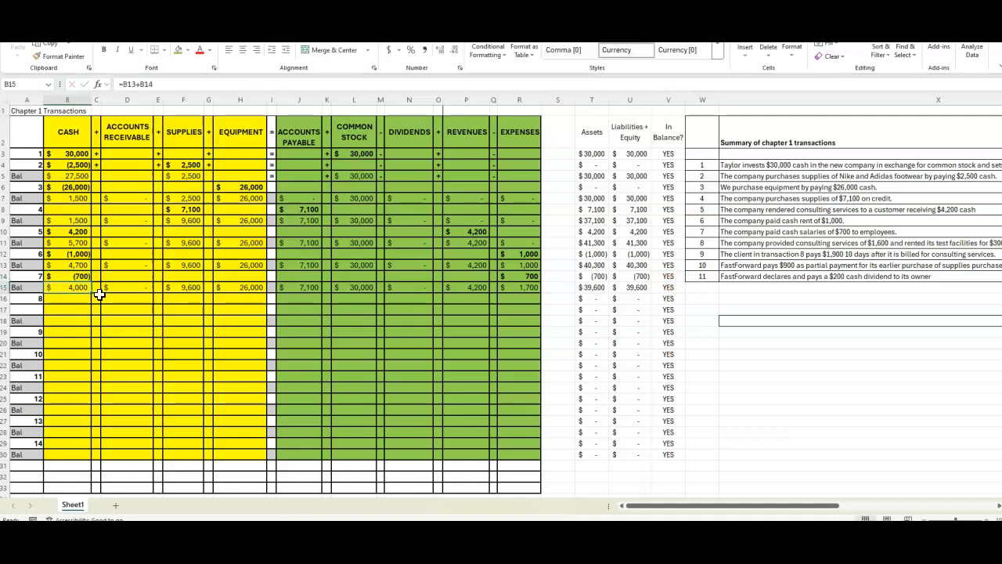
Record transaction 8's consulting and rental revenue with 1,600 in P16 and 300 in P17 under Revenues
left_click(76, 303)
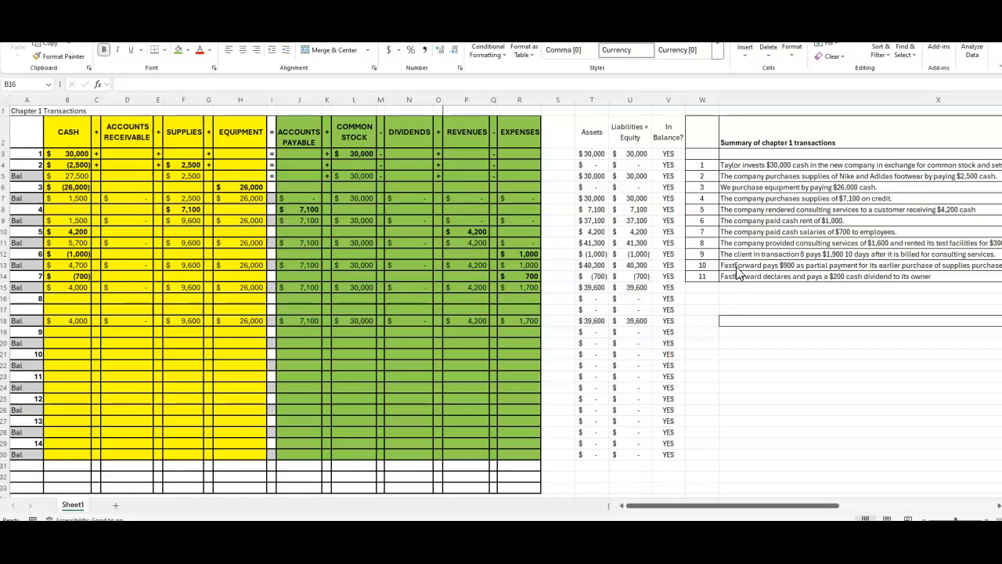
left_click(746, 244)
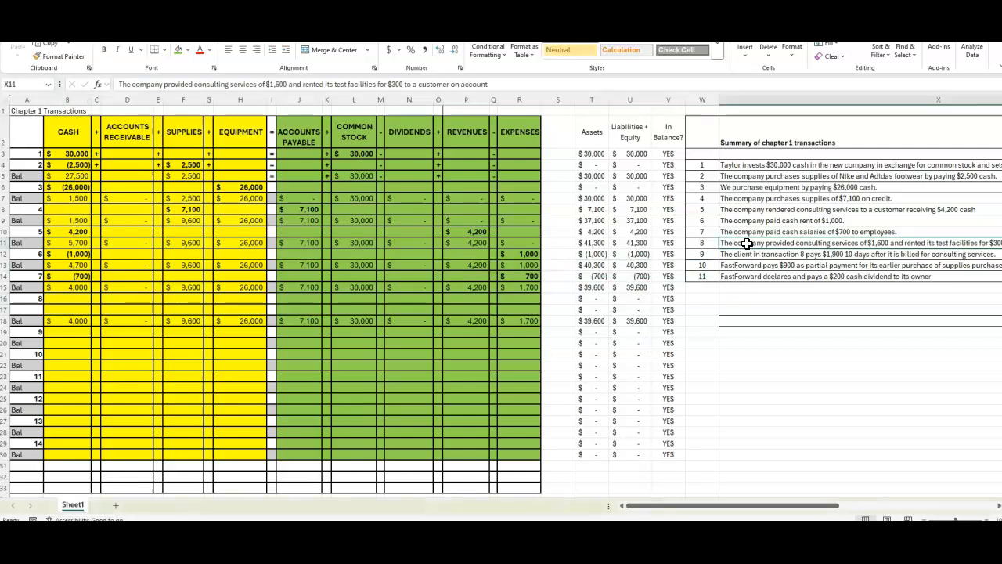
left_click_drag(758, 505, 811, 507)
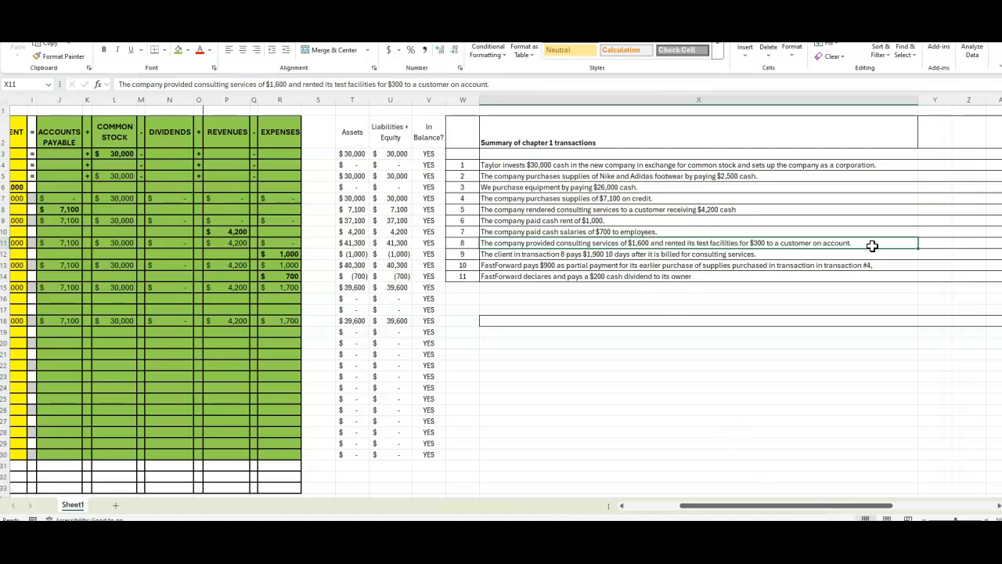
left_click_drag(707, 509, 625, 513)
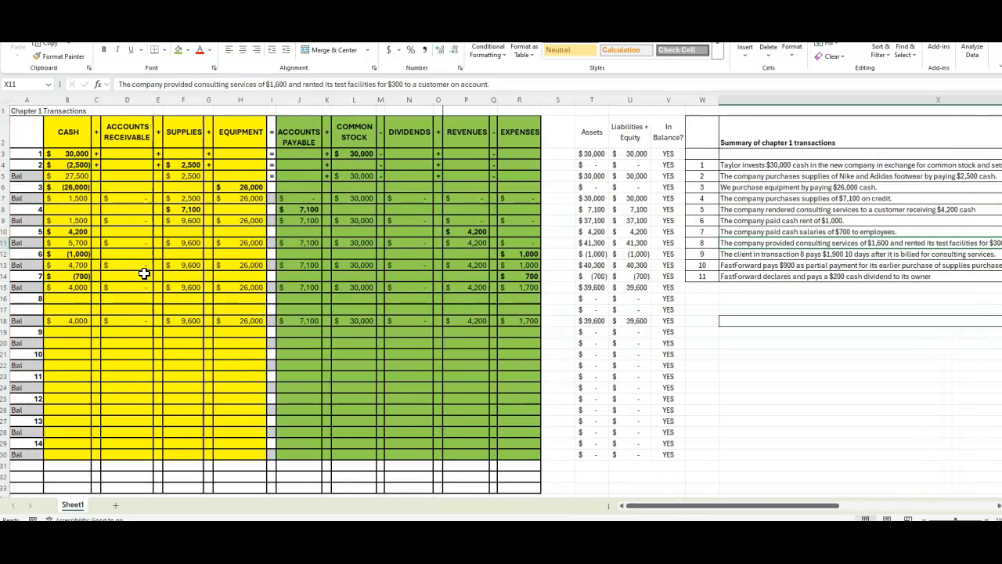
left_click(470, 299)
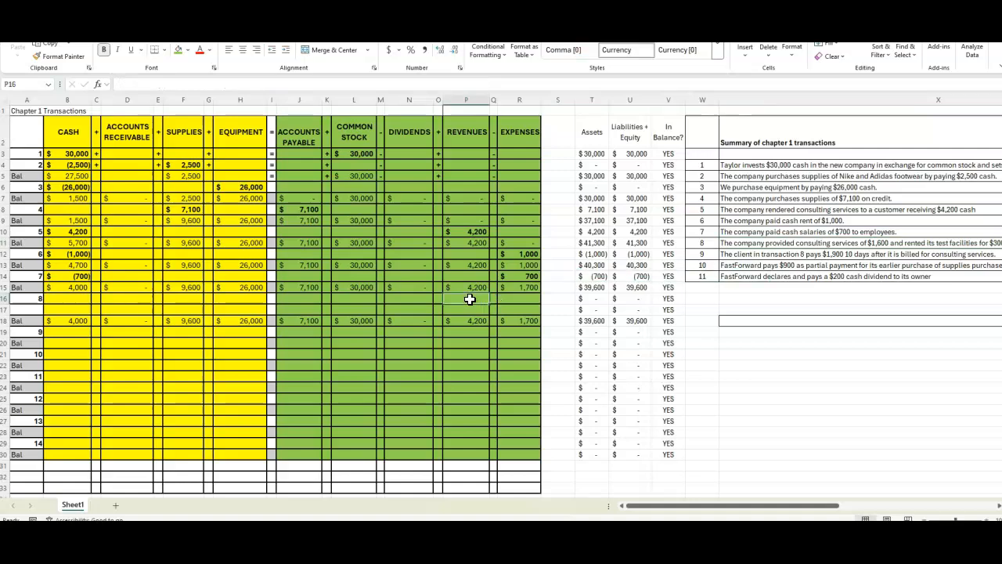
type("1,600")
key("Return")
type("300")
key("Return")
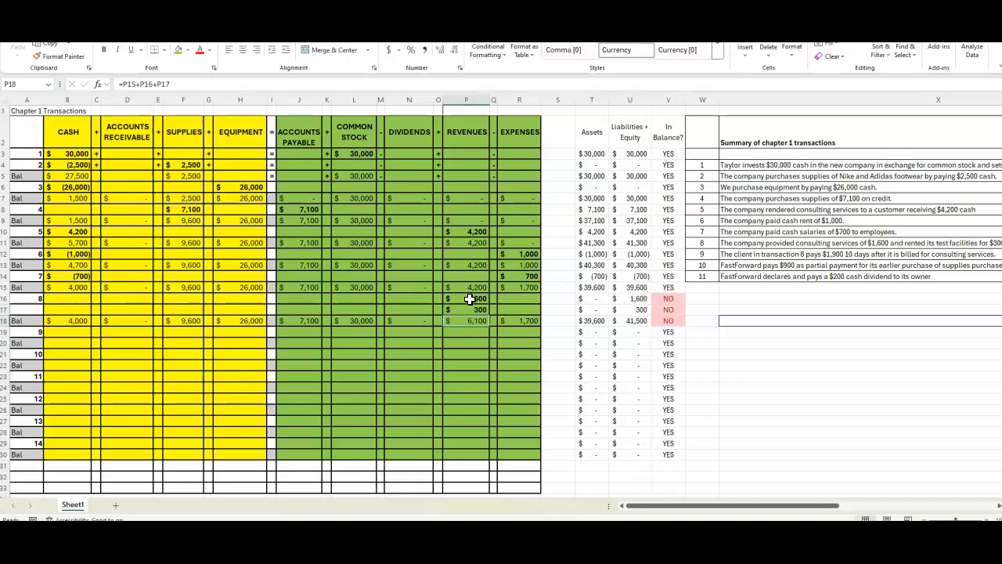
Enter transaction 8's combined amount of 1,900 under Accounts Receivable in D16
left_click(127, 300)
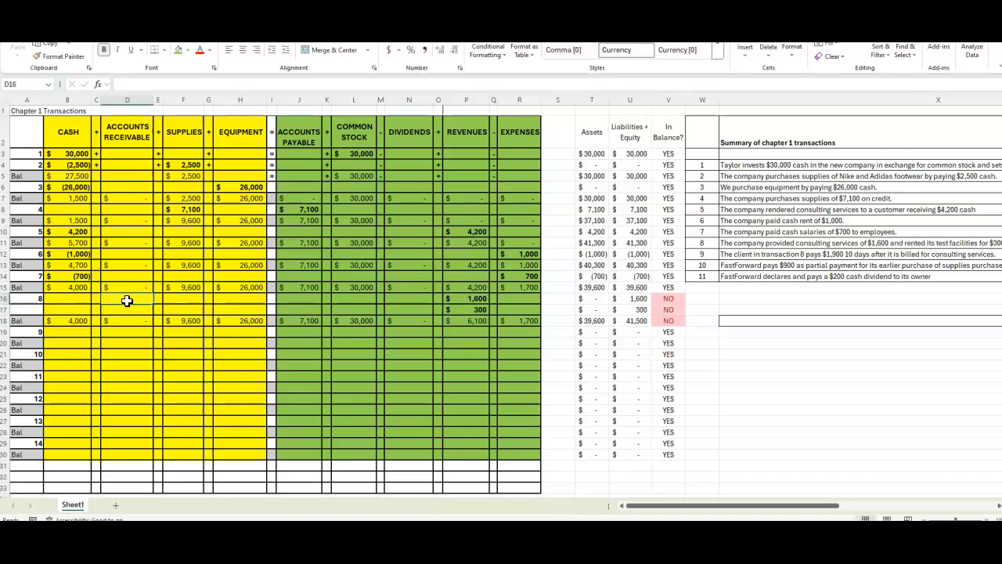
type("1900")
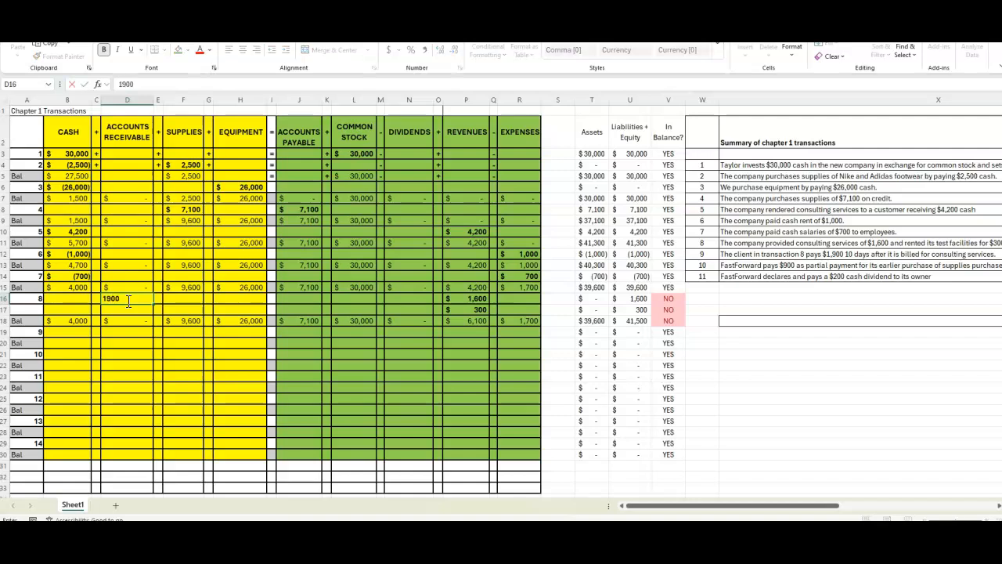
key("Return")
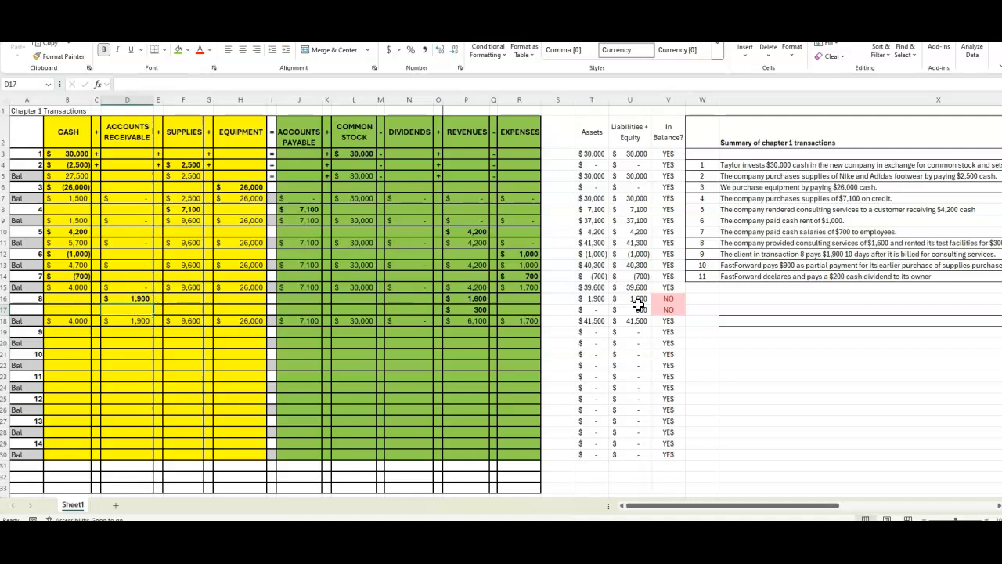
Split transaction 8's Accounts Receivable amount into 1,600 in D16 and 300 in D17
left_click(125, 298)
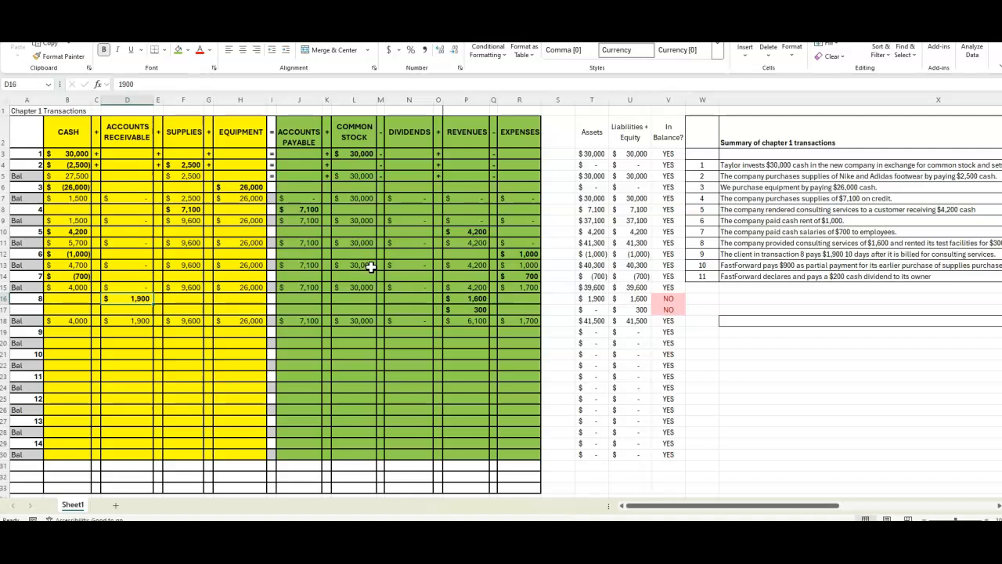
type("1,600")
key("Return")
type("300")
key("Return")
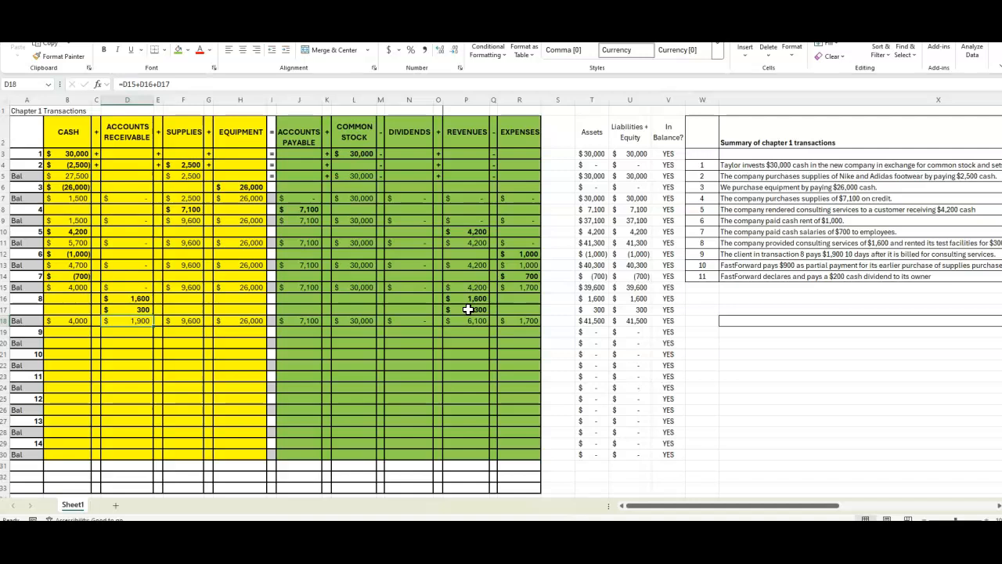
left_click_drag(124, 295, 124, 309)
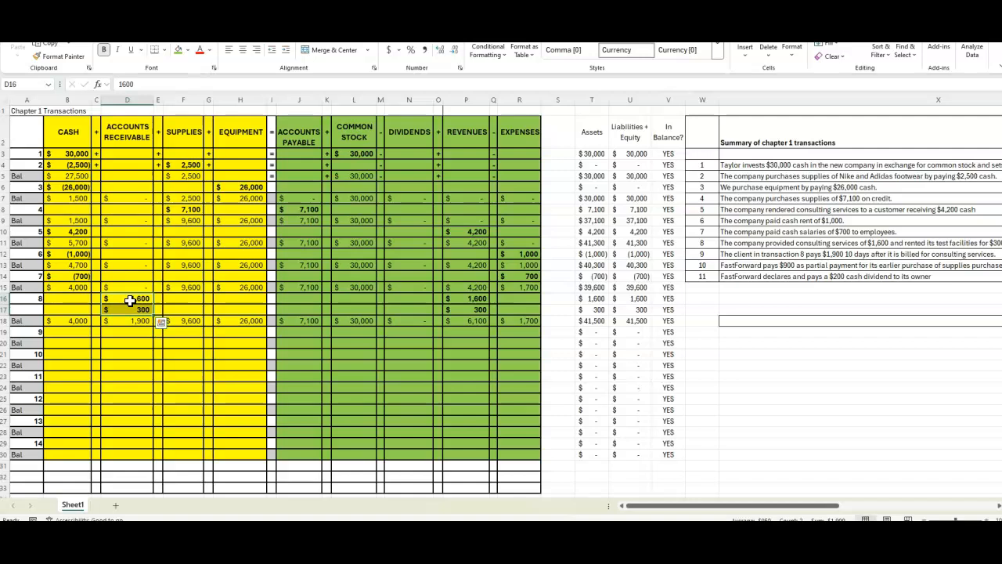
Record transaction 9's client payment with 1,900 under Cash and -1,900 under Accounts Receivable in row 19
left_click(730, 253)
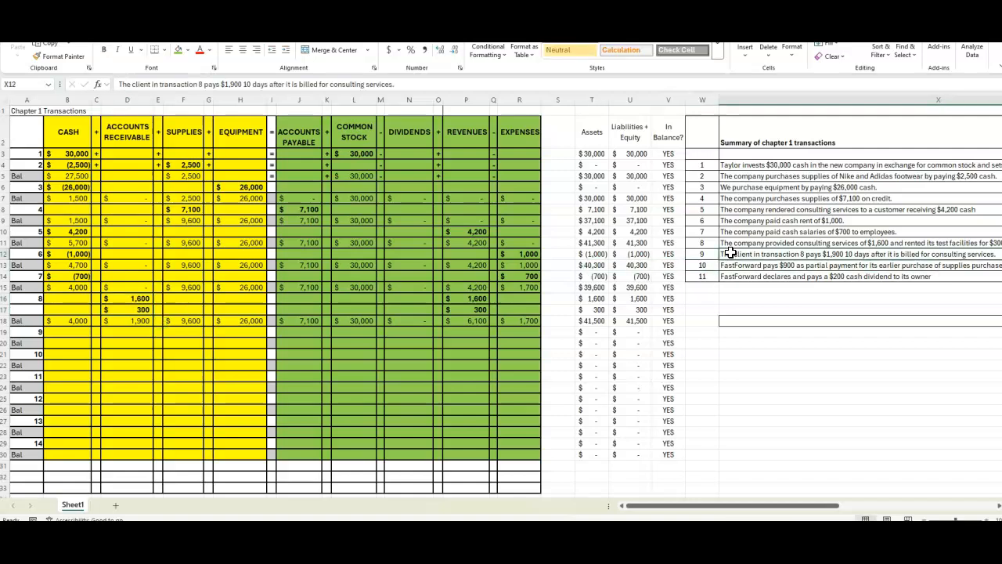
left_click_drag(763, 505, 792, 511)
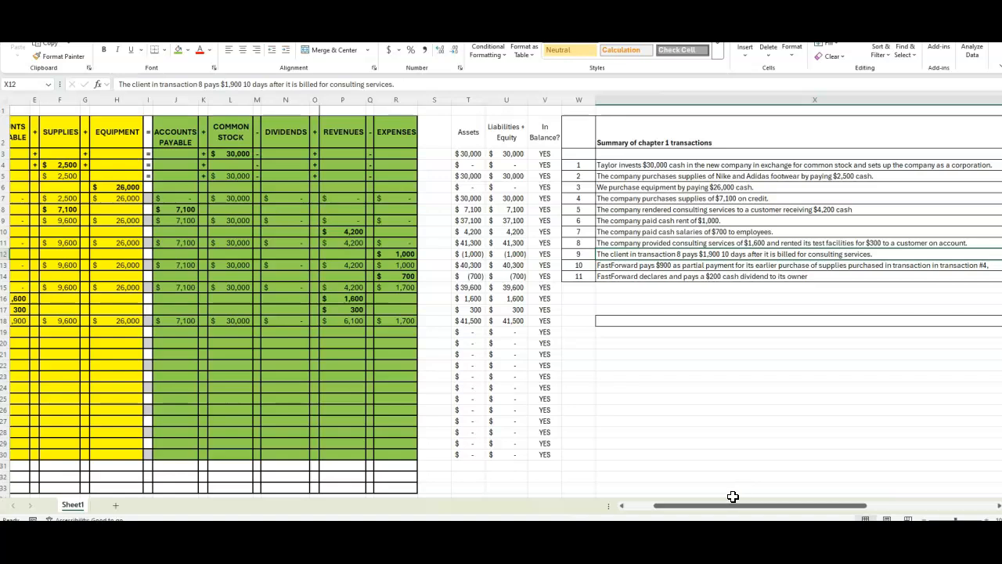
left_click_drag(728, 513, 673, 510)
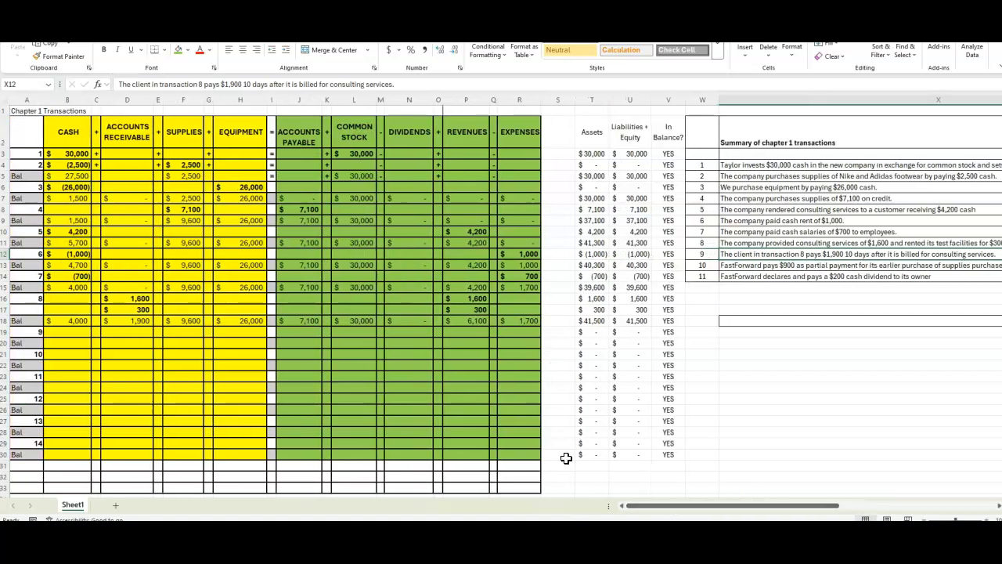
left_click(58, 331)
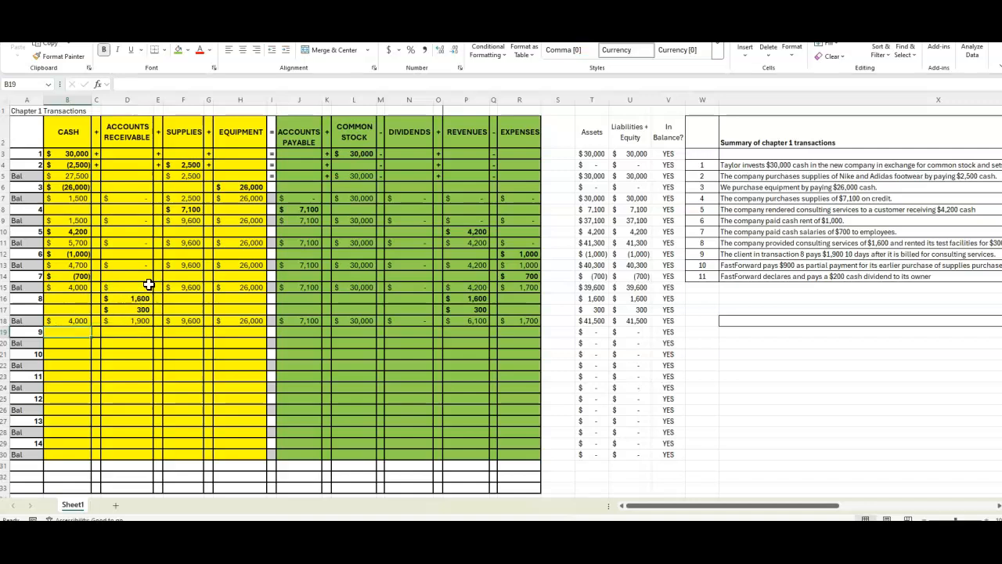
type("1,")
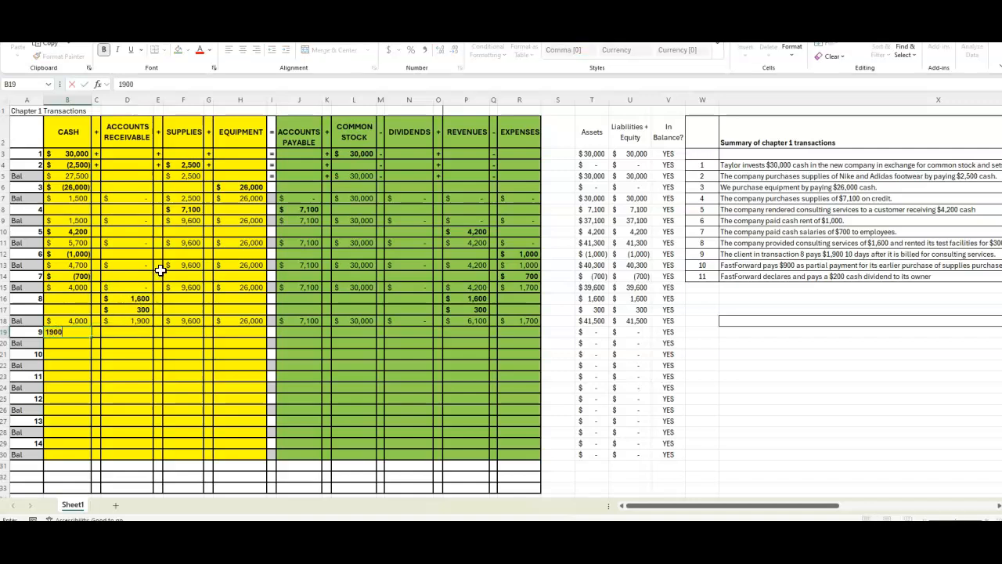
type("900")
key("Tab")
key("Tab")
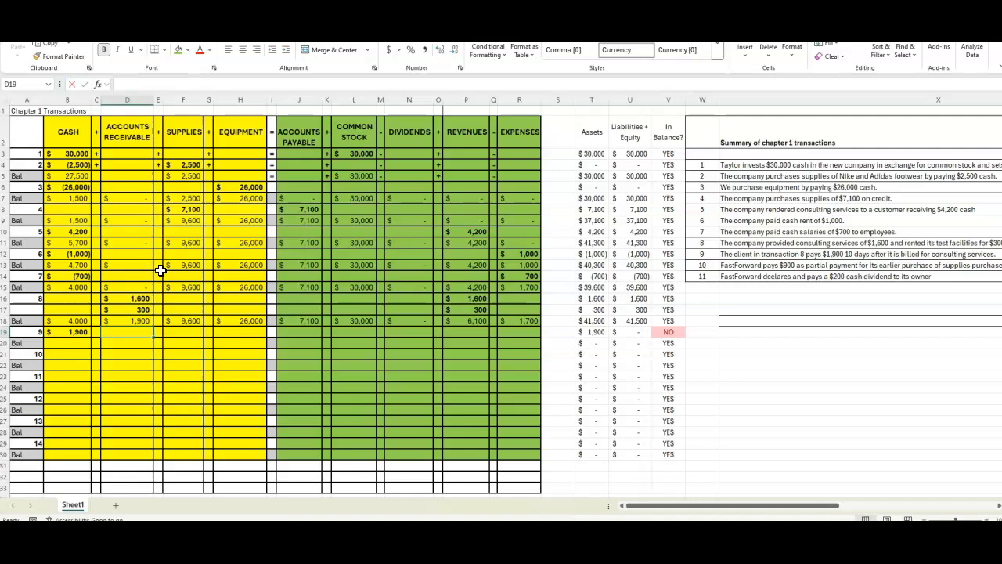
type("-1900")
key("Return")
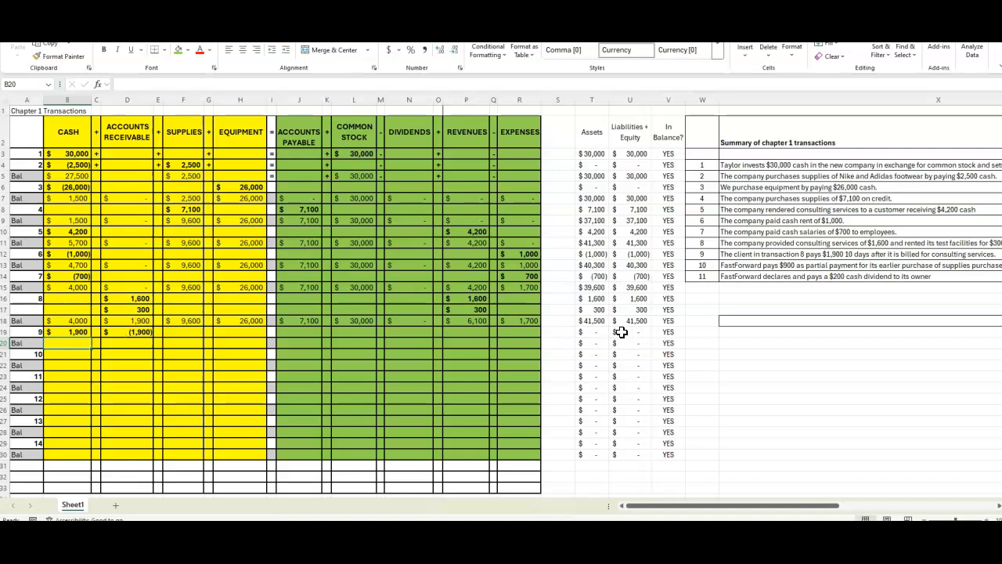
Copy the balance formulas from Cash through Expenses in row 15 to balance row 20, pasting formulas only
left_click(79, 289)
left_click_drag(80, 288, 526, 287)
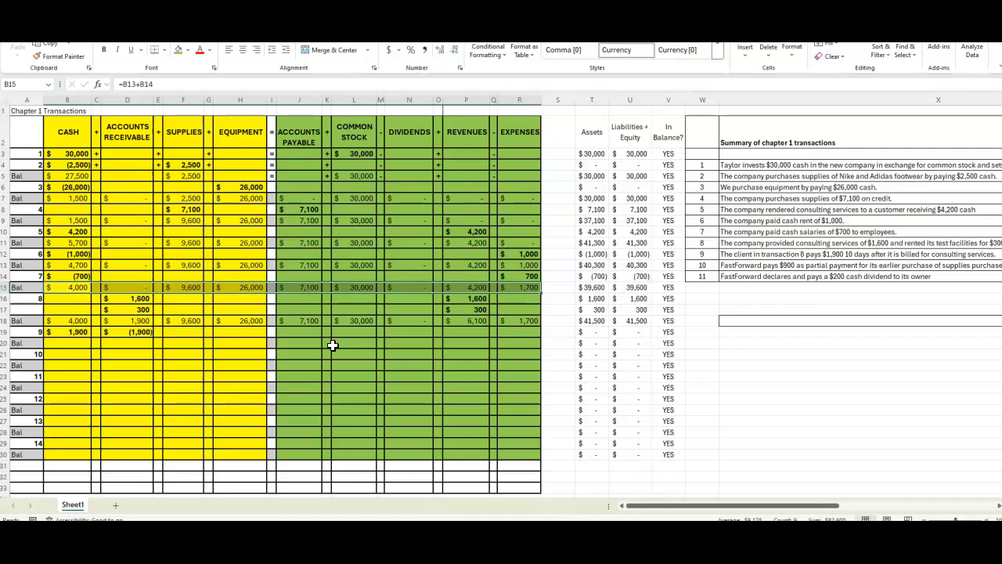
key("ctrl+c")
right_click(61, 343)
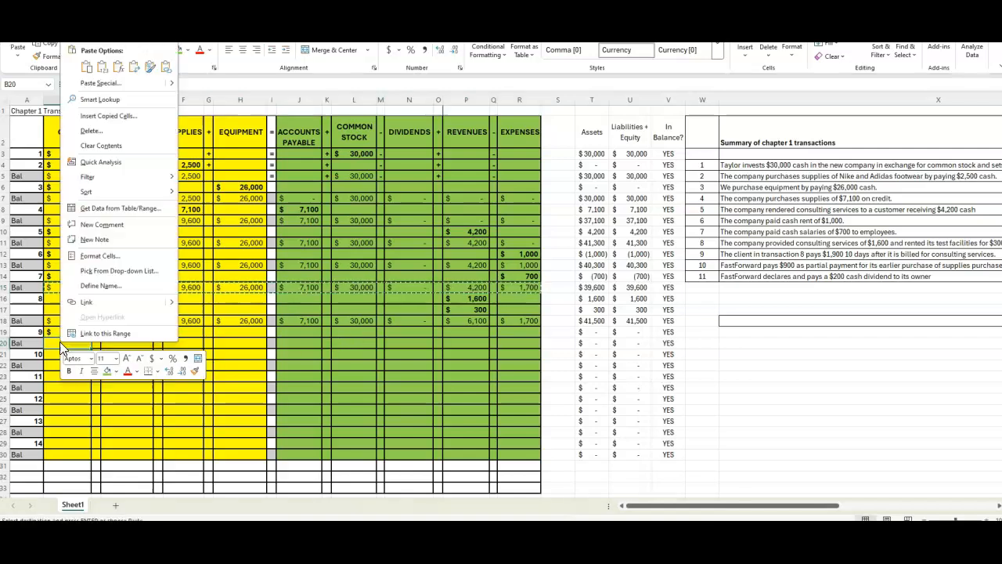
left_click(118, 66)
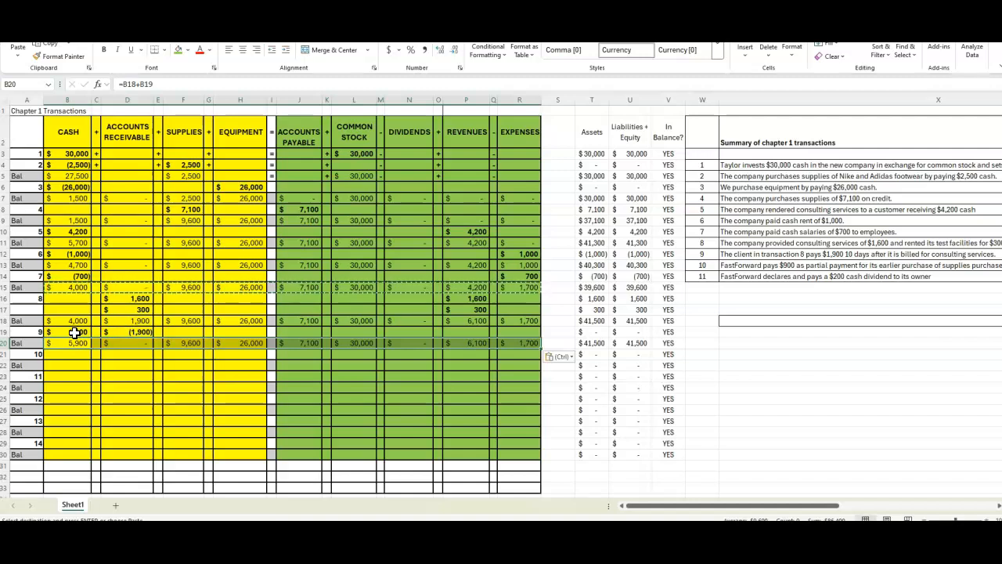
Record transaction 10's partial payment for supplies with -900 under both Cash and Accounts Payable in row 21
left_click(745, 268)
left_click_drag(778, 506, 813, 509)
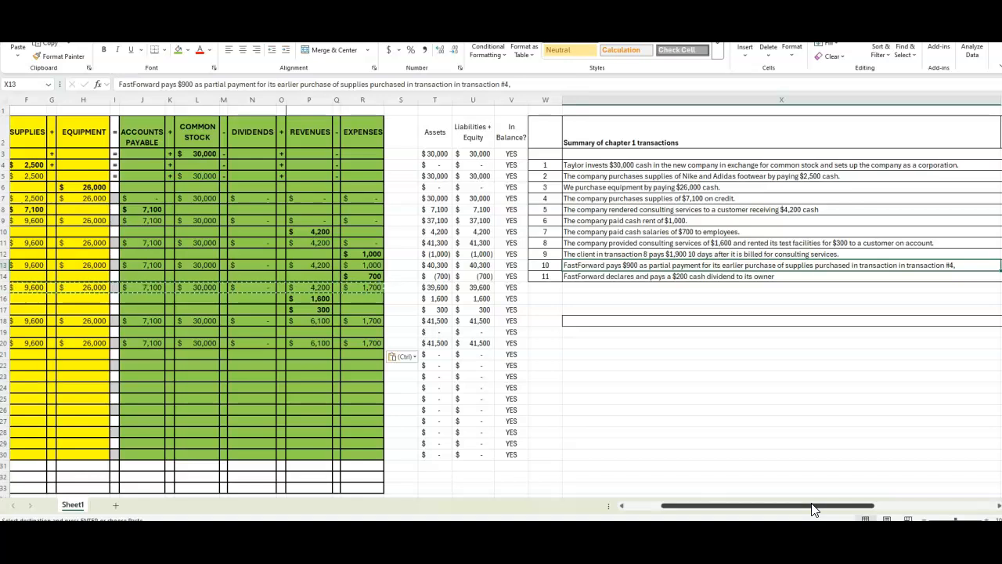
left_click_drag(814, 510, 780, 510)
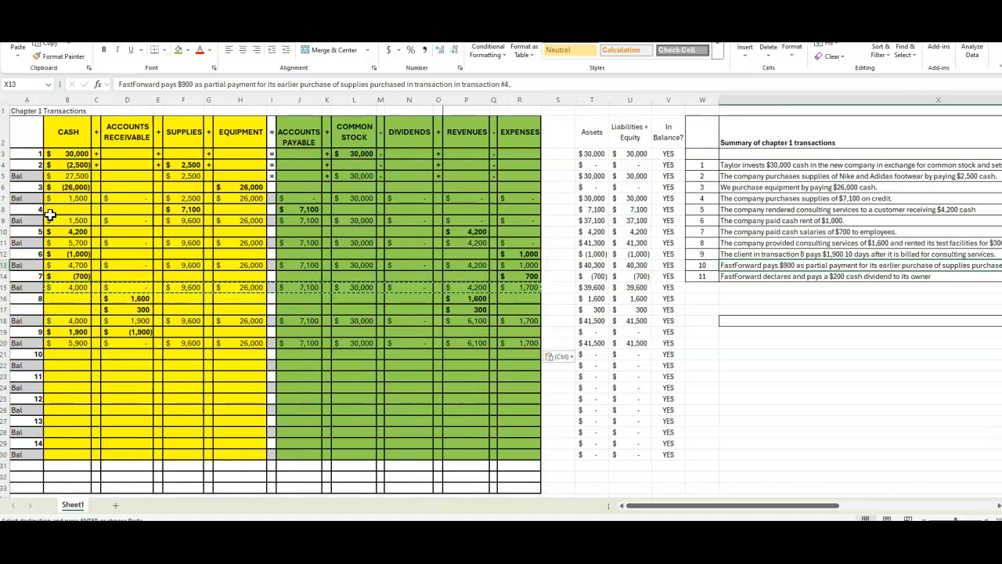
left_click(183, 210)
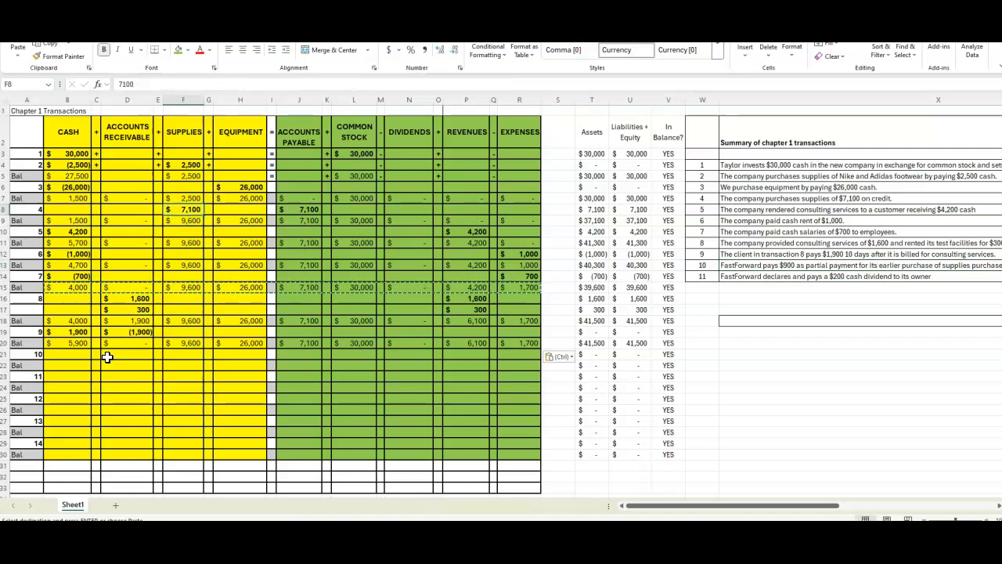
left_click(72, 355)
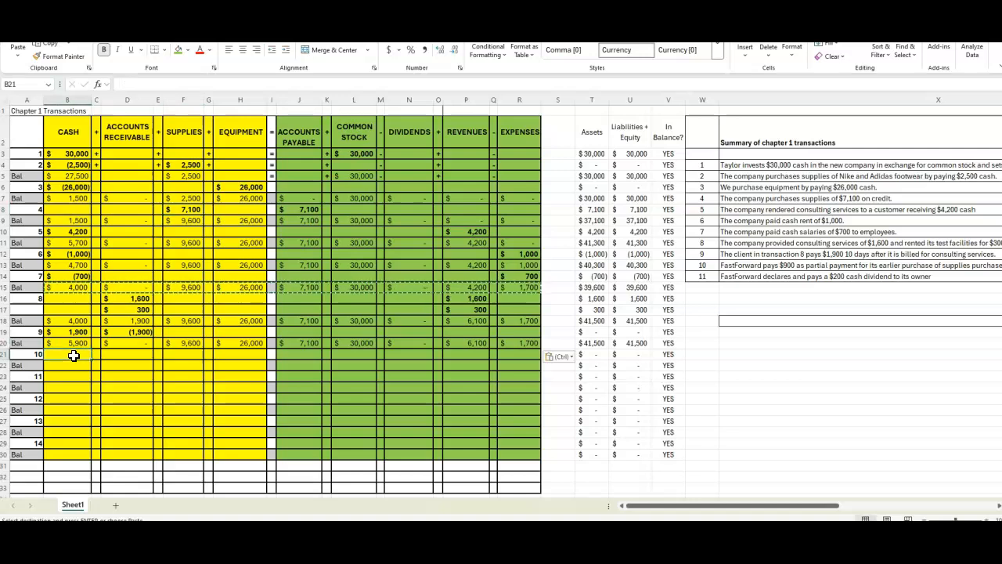
type("-90")
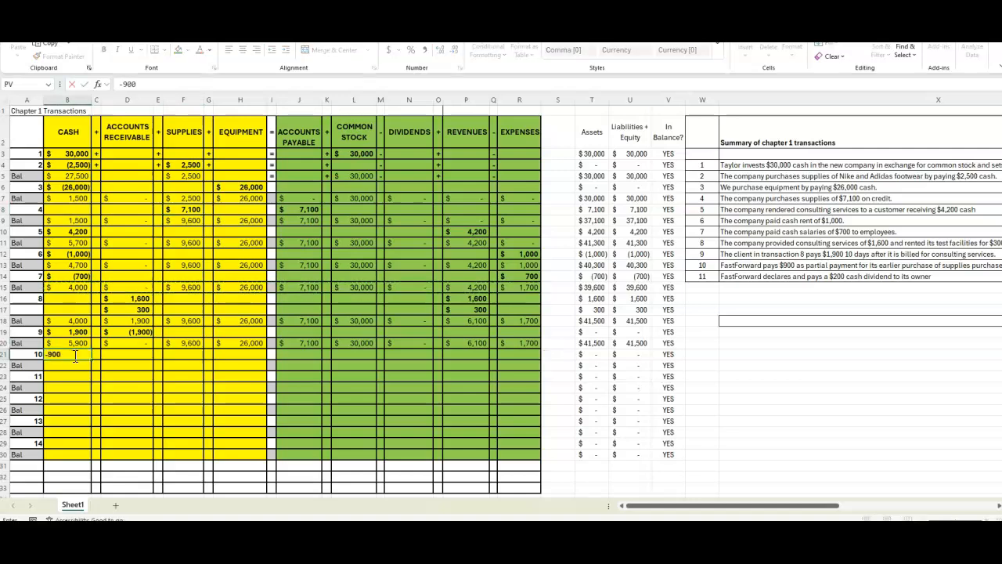
type("0")
key("Tab")
key("Tab")
key("Tab")
key("Tab")
key("Tab")
key("Tab")
key("Tab")
key("Tab")
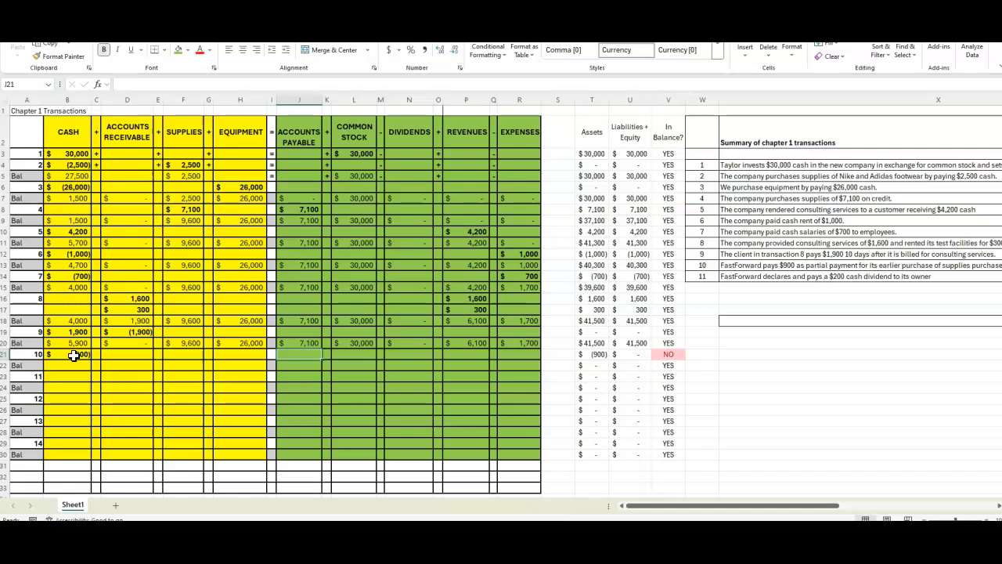
type("-900")
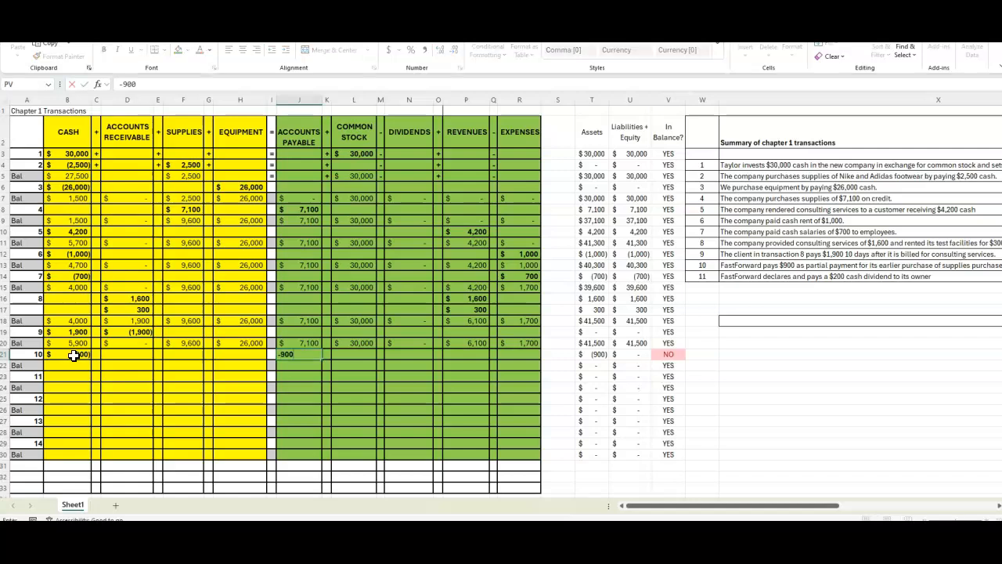
key("Return")
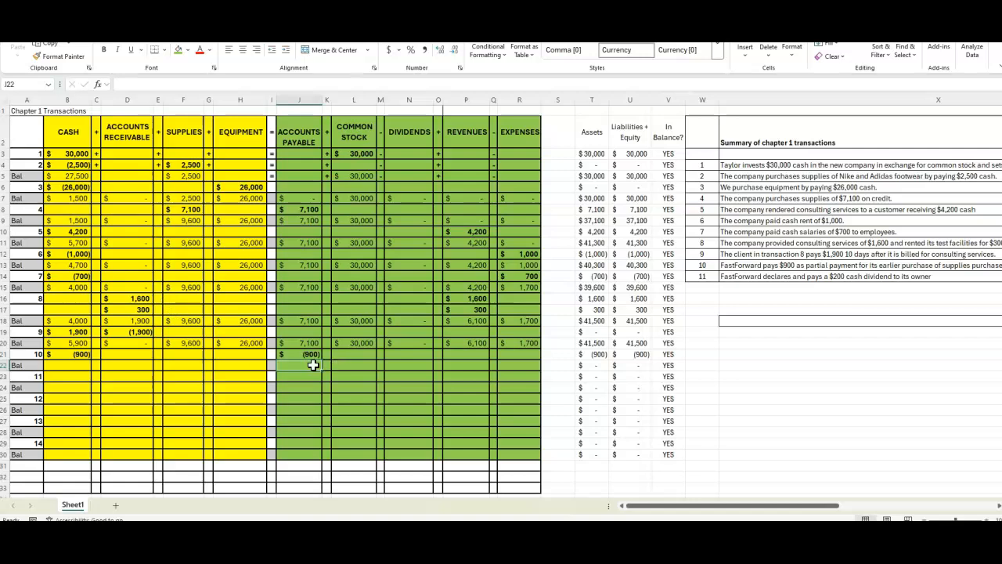
Copy the balance formulas from Cash through Expenses in row 20 to balance row 22 and check transaction 10's Assets total
left_click(68, 343)
left_click_drag(68, 343, 513, 342)
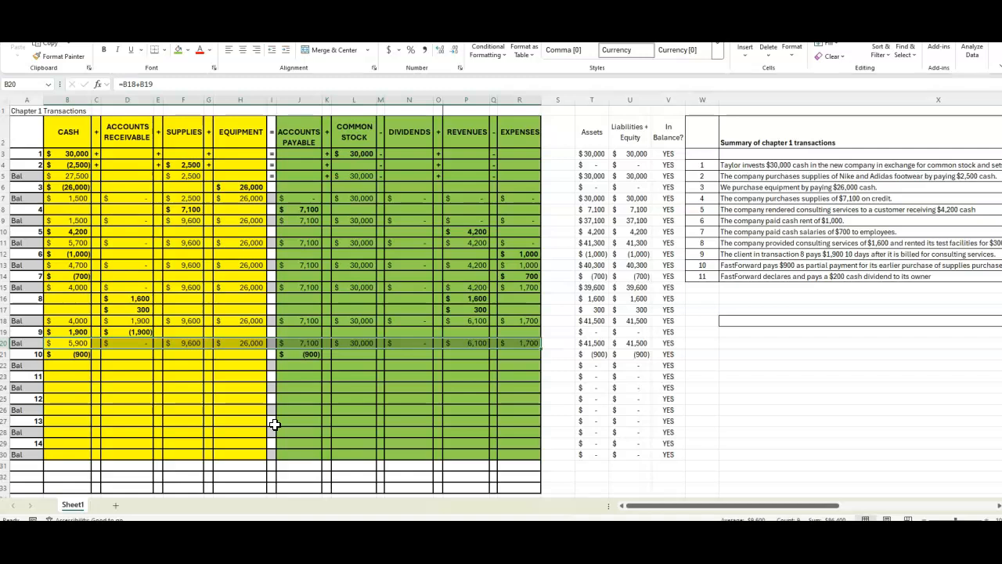
key("ctrl+c")
left_click(76, 366)
right_click(77, 367)
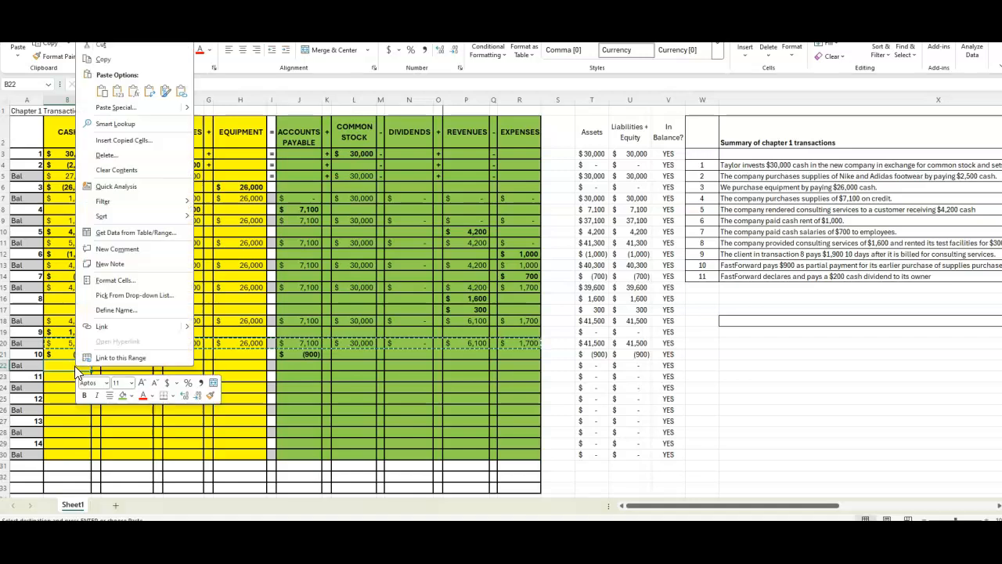
left_click(134, 93)
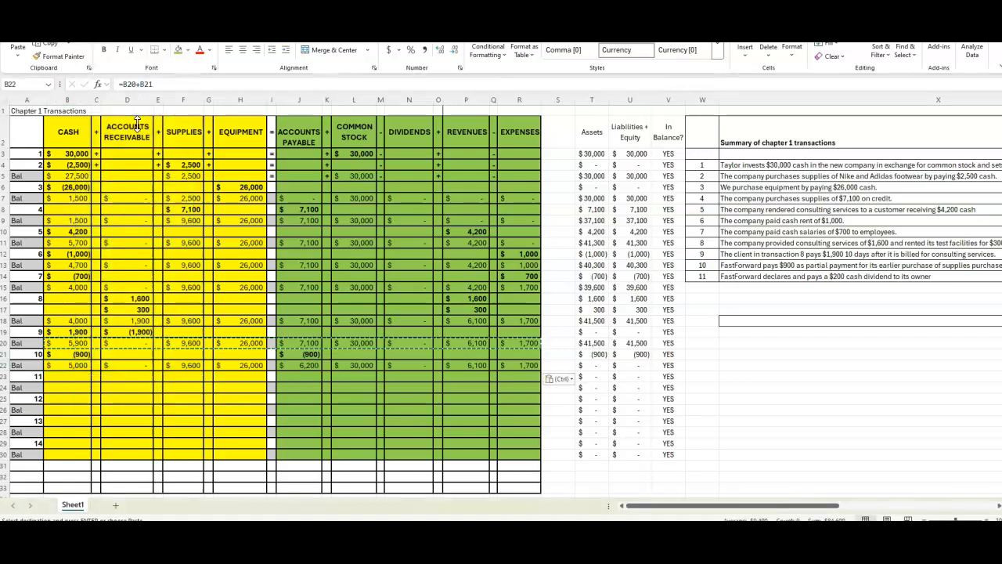
left_click(265, 375)
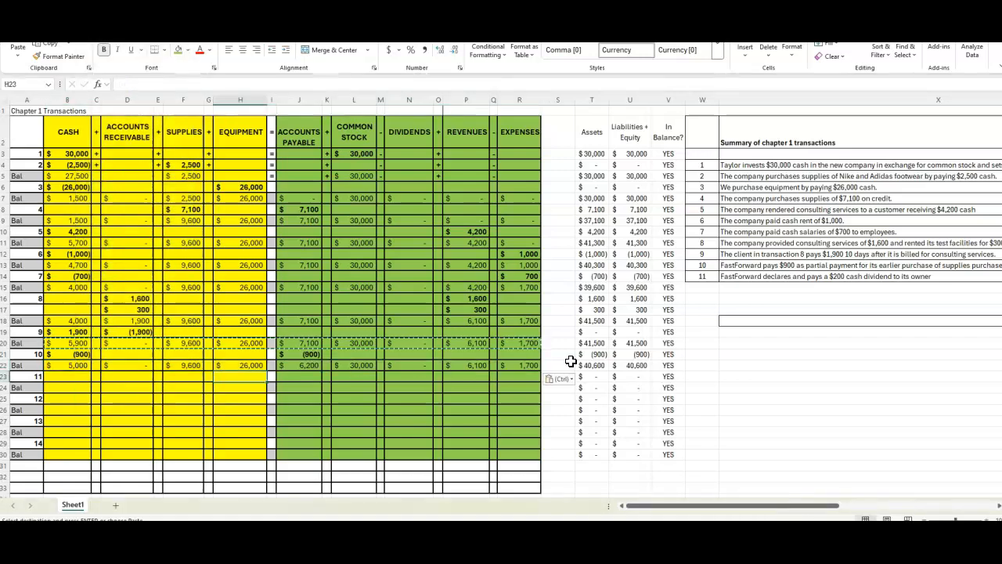
left_click(598, 354)
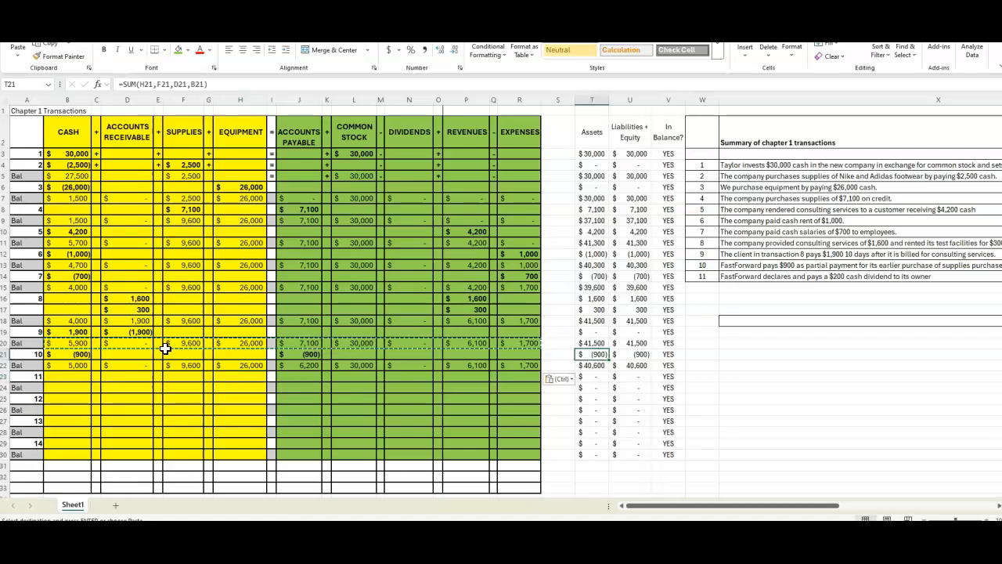
Review transaction 10's Cash and Accounts Payable entries in row 21 and the resulting Cash balance in row 22
left_click(88, 354)
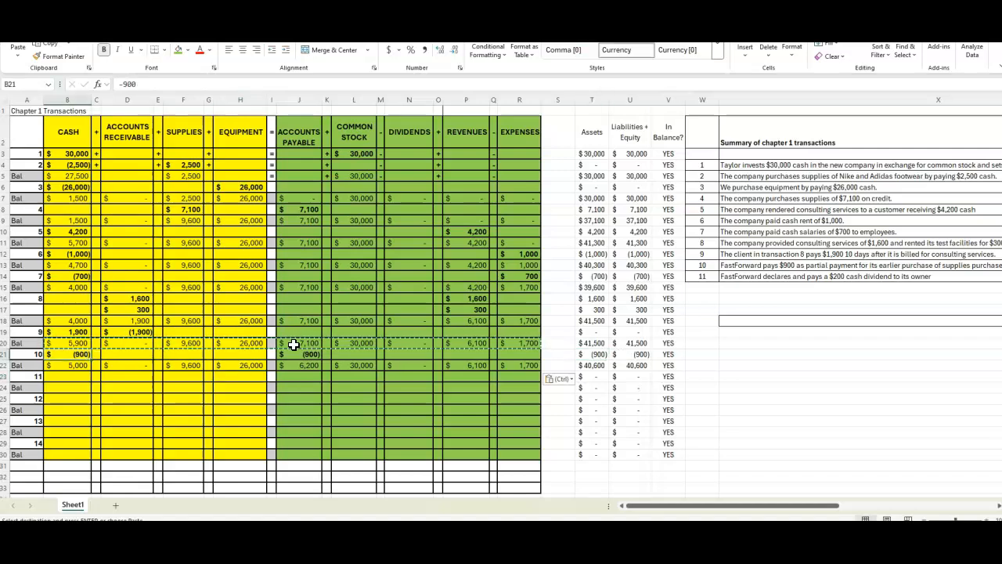
left_click_drag(295, 353, 538, 359)
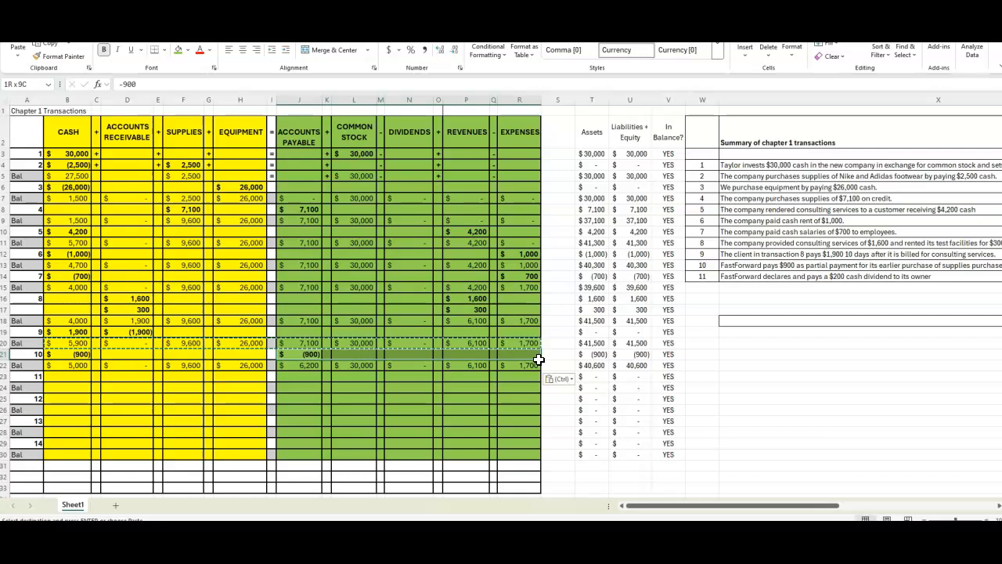
left_click(55, 365)
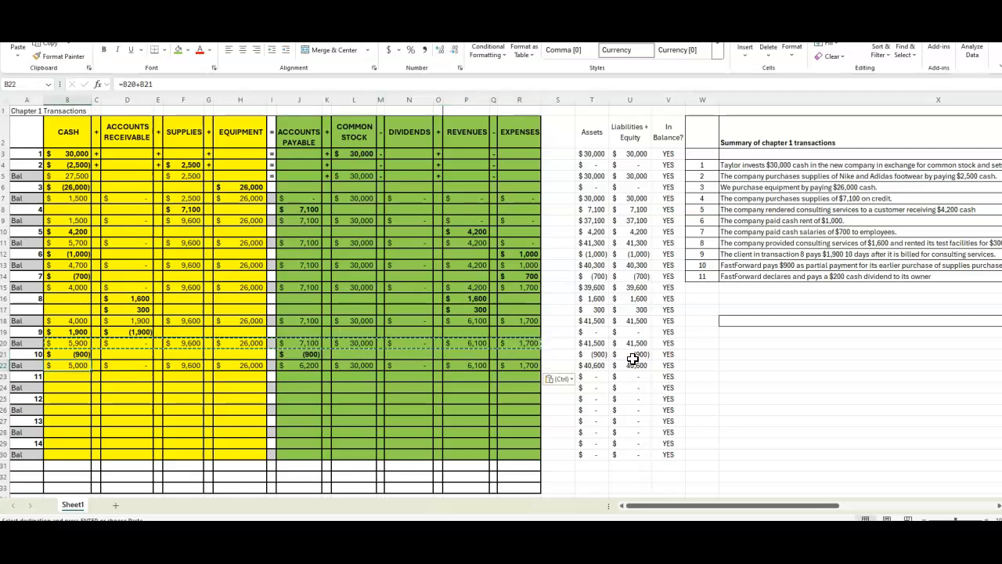
Record transaction 11's cash dividend with 200 under Dividends and -200 under Cash in row 23
left_click(733, 277)
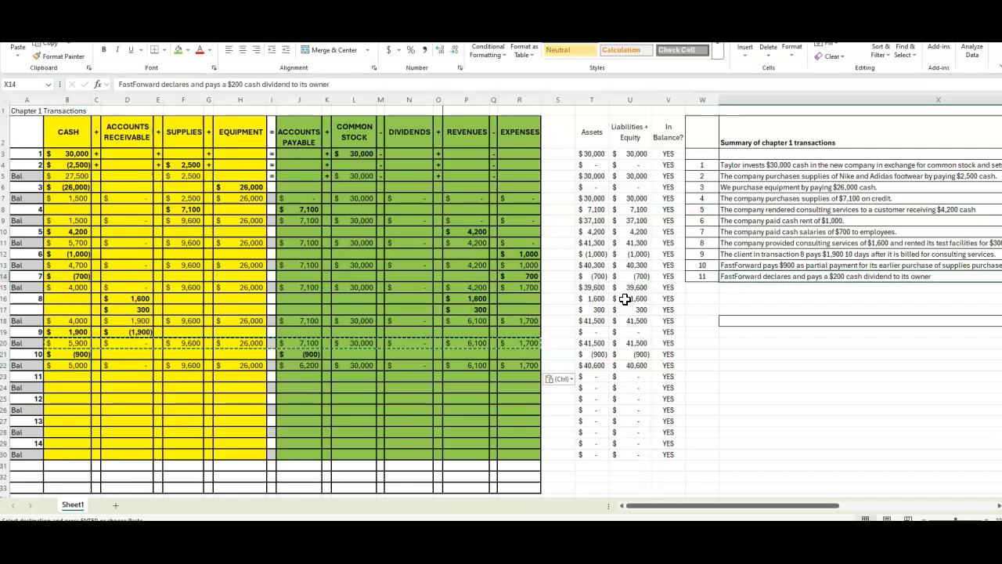
left_click(404, 376)
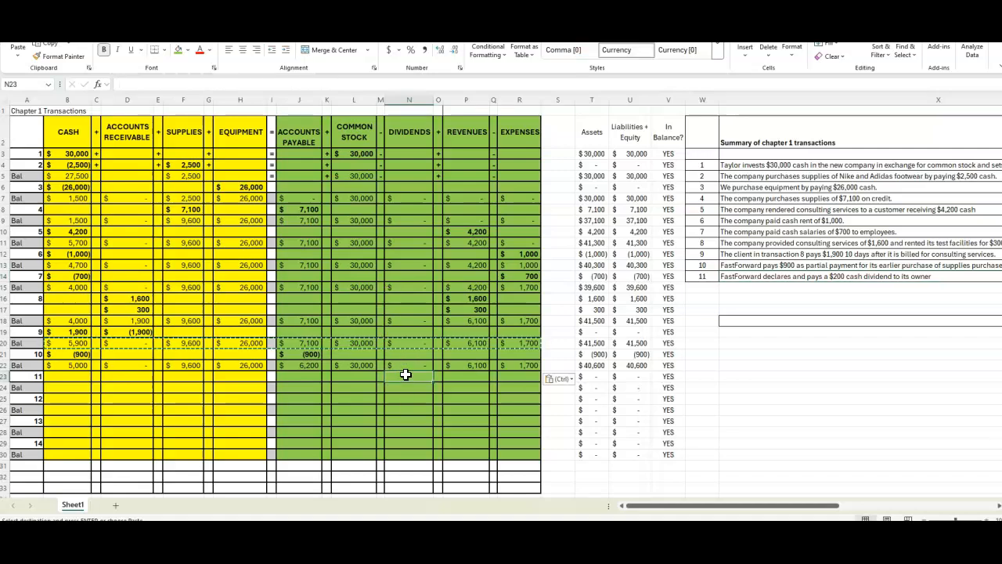
type("200")
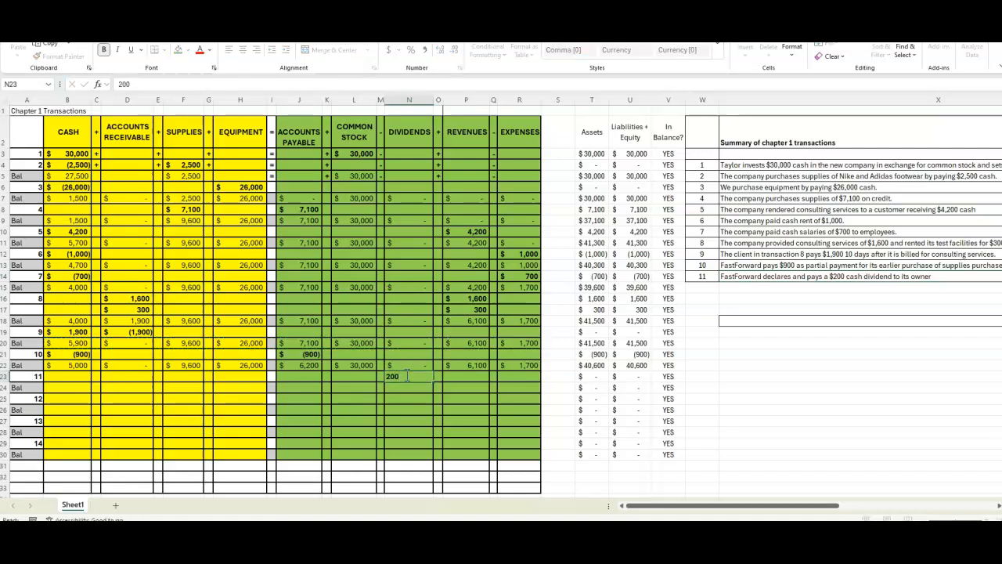
key("Return")
left_click(406, 376)
key("Left")
key("Left")
key("Left")
key("Left")
key("Left")
key("Left")
key("Left")
key("Left")
key("Left")
key("Left")
key("Left")
key("Left")
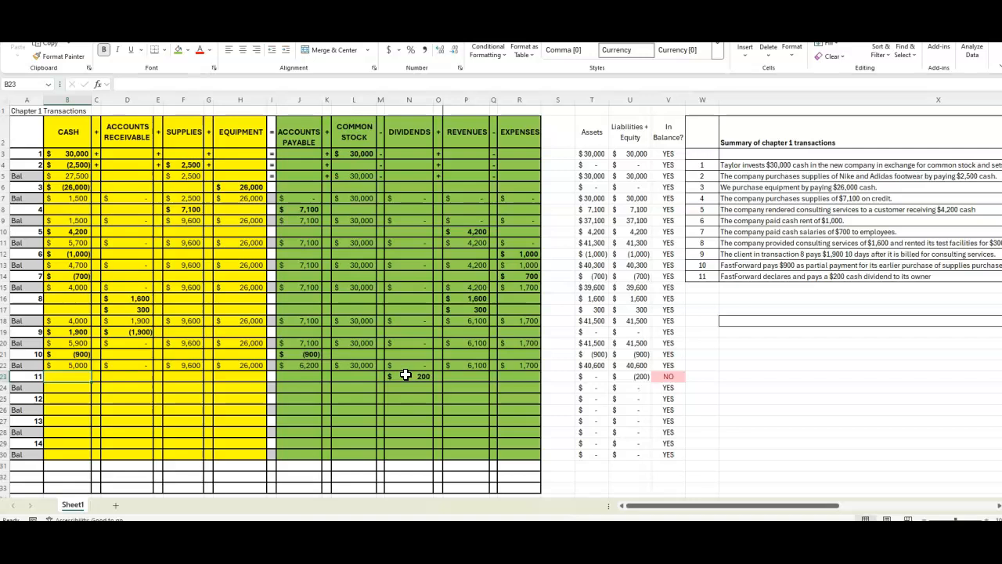
type("-200")
key("Return")
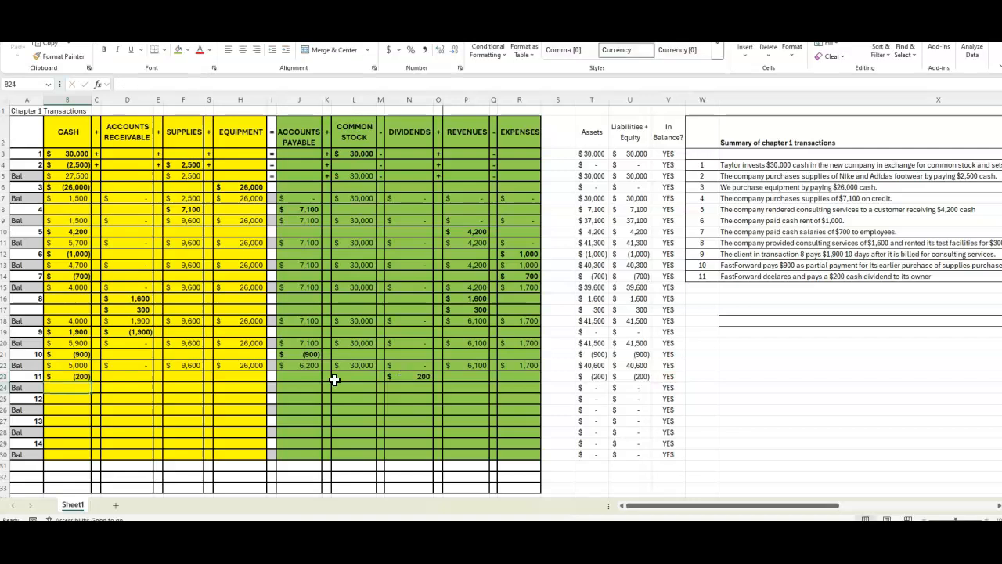
Copy the balance formulas from Cash through Expenses in row 22 to balance row 24, pasting formulas only
left_click_drag(68, 364, 524, 365)
key("ctrl+c")
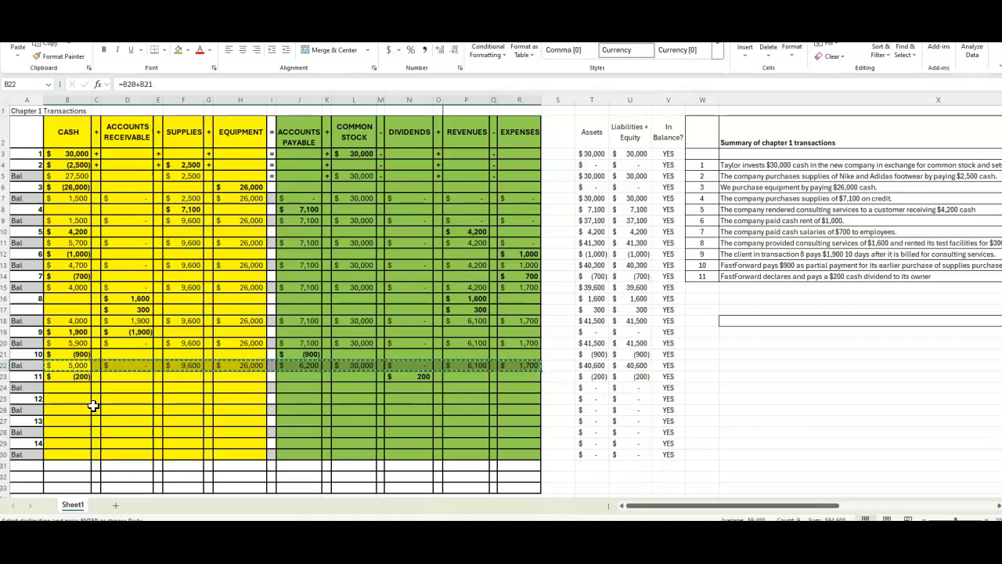
left_click(71, 387)
right_click(71, 387)
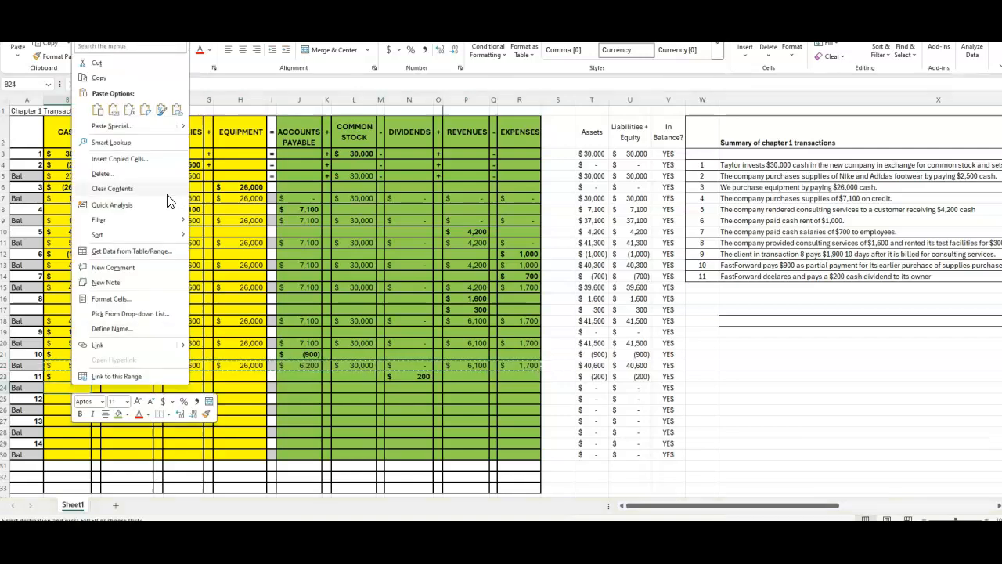
left_click(130, 109)
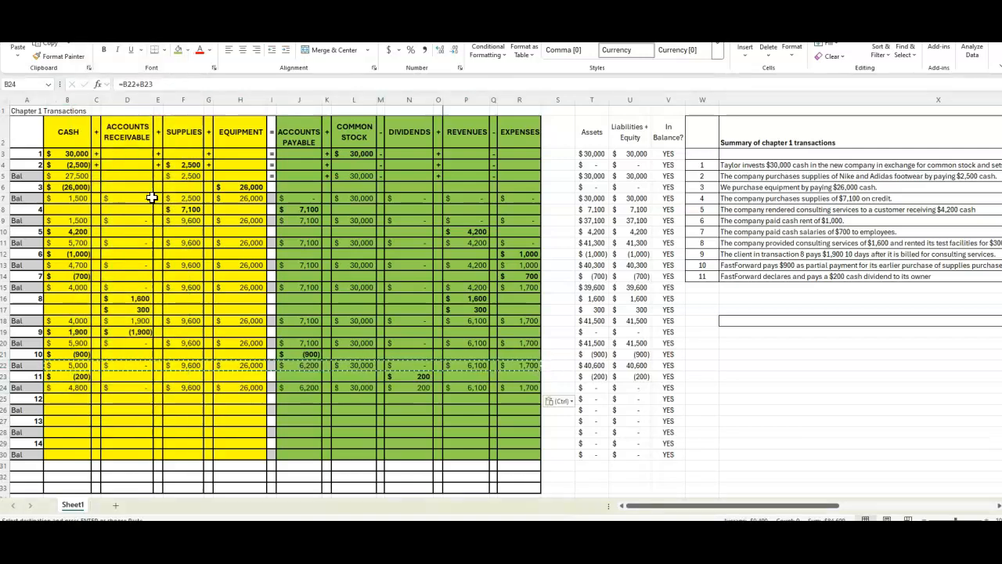
Compare the Assets and Liabilities + Equity totals for transaction 3 and review the asset columns from Cash through Equipment
left_click(452, 419)
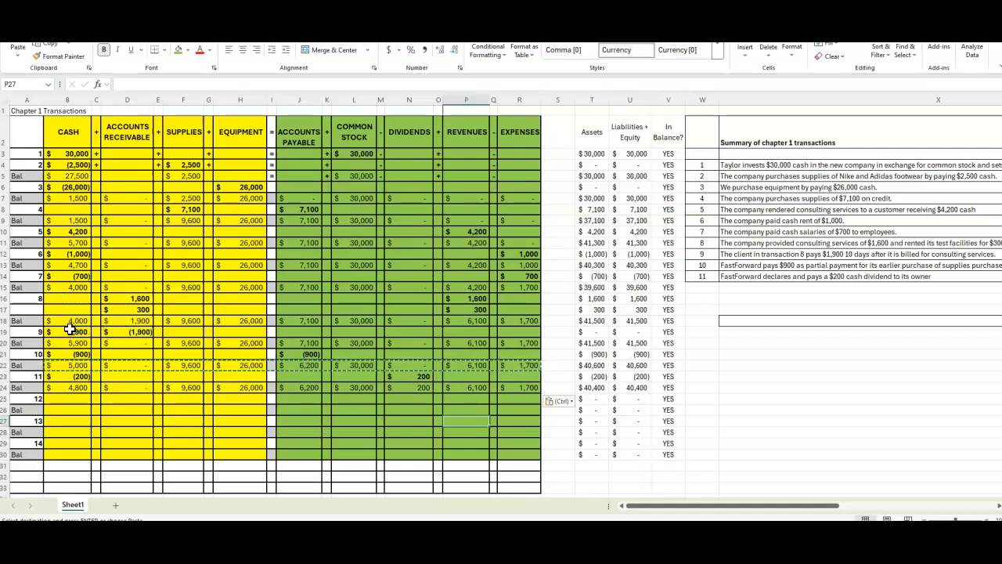
left_click_drag(589, 186, 629, 186)
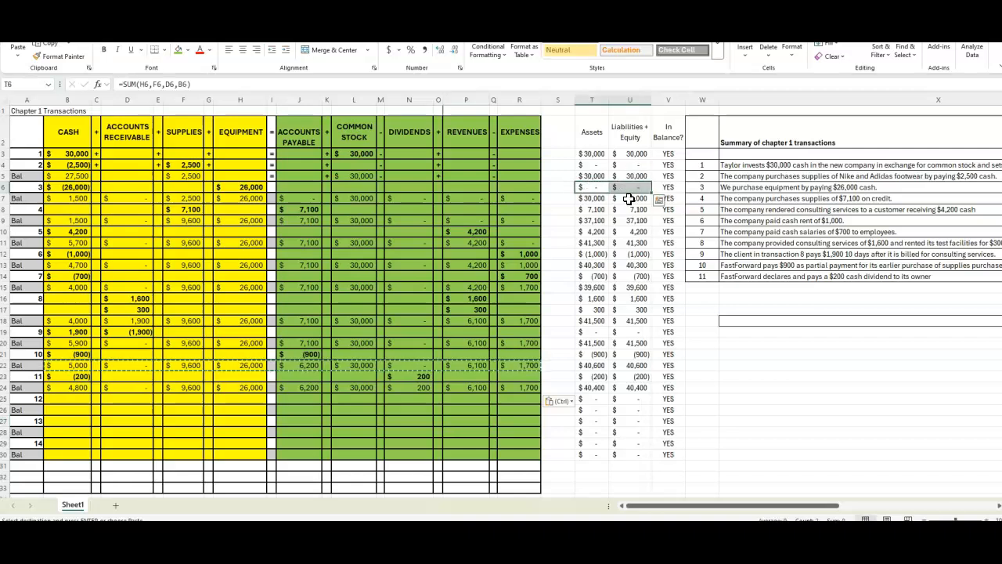
left_click(638, 197)
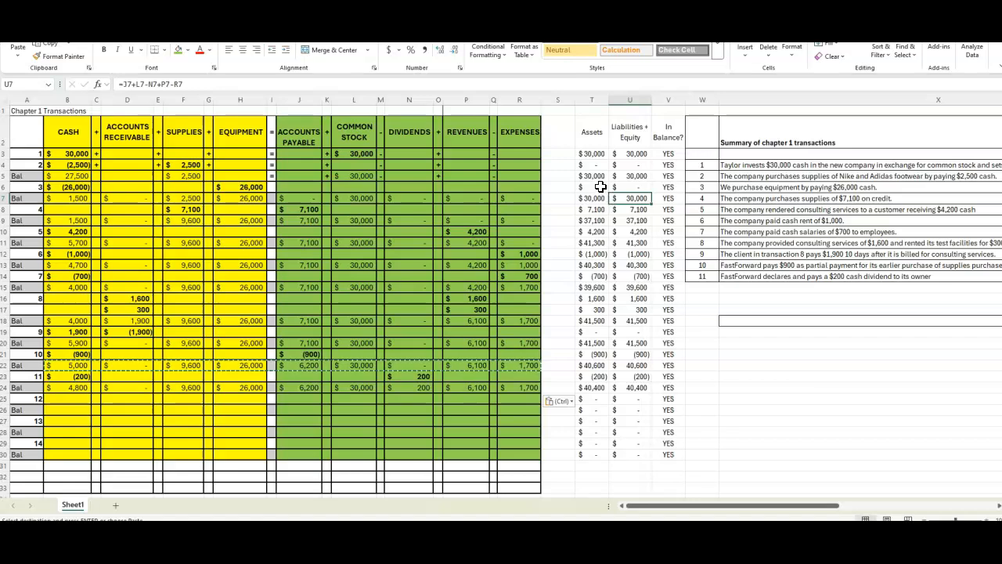
left_click_drag(243, 131, 83, 447)
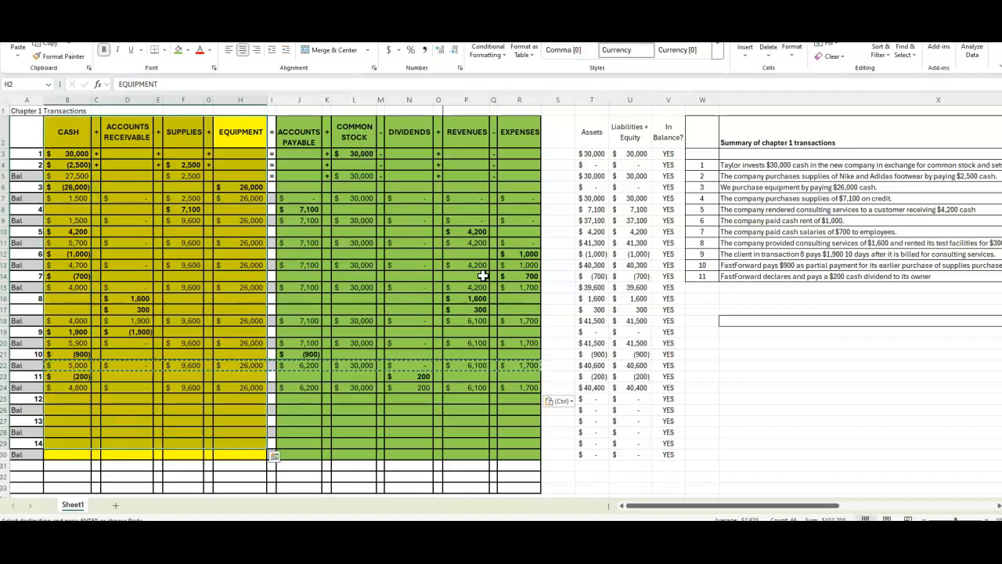
Bring the final Revenues balance down to cell P33 with the formula =P24
scroll(483, 275, "down", 3)
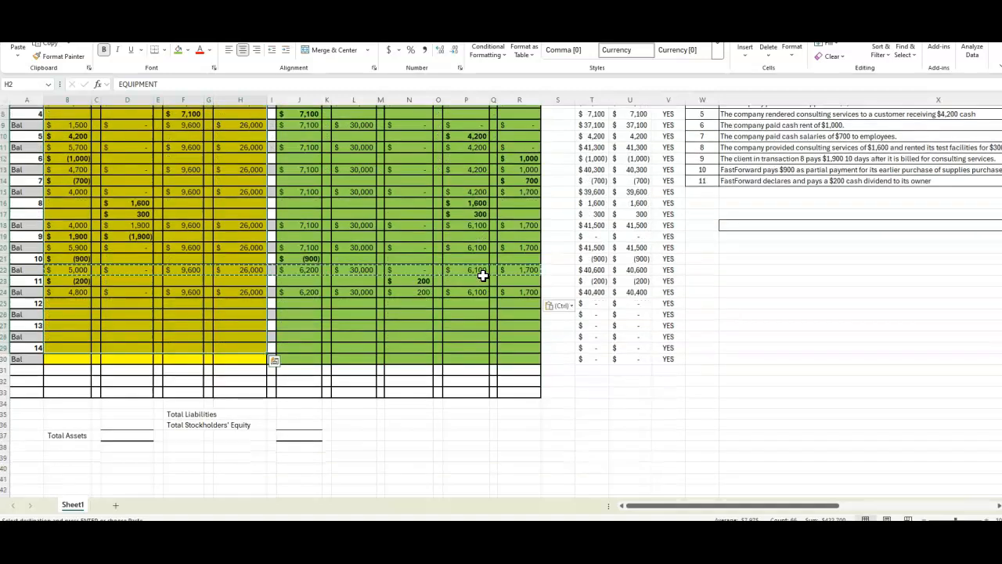
scroll(515, 332, "up", 2)
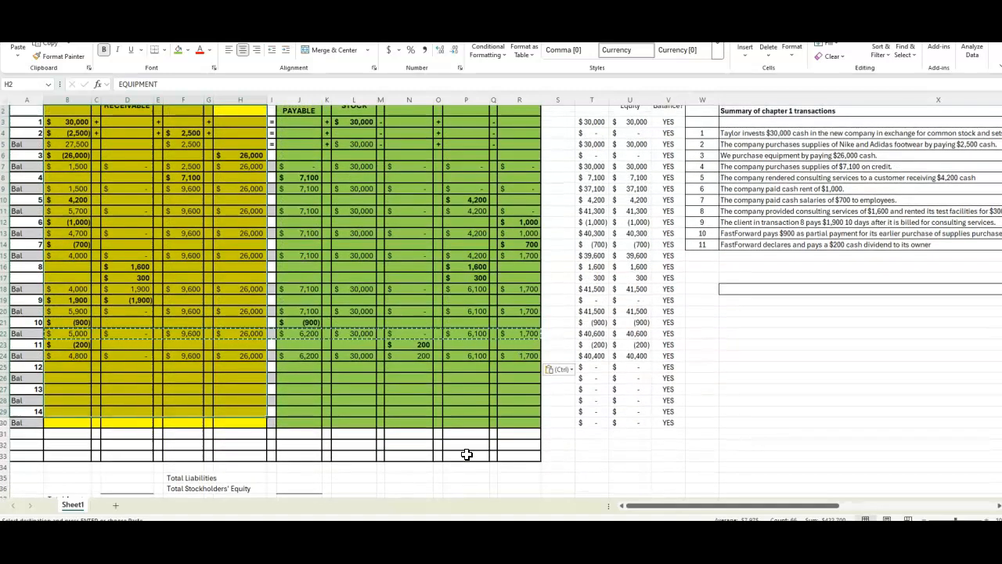
left_click(467, 454)
type("=")
key("Up")
key("Up")
key("Up")
key("Up")
key("Up")
key("Up")
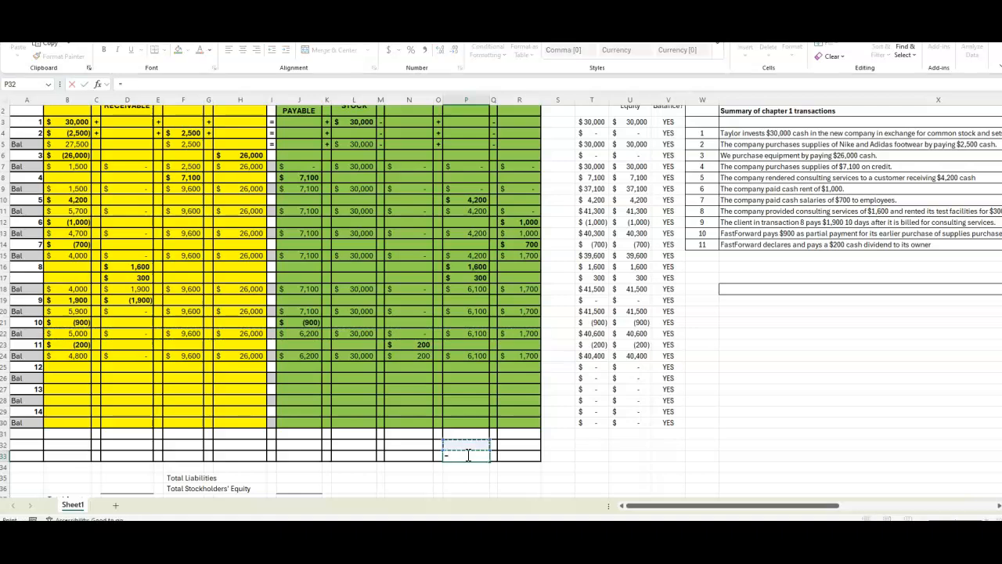
key("Up")
key("Up")
key("Up")
key("Return")
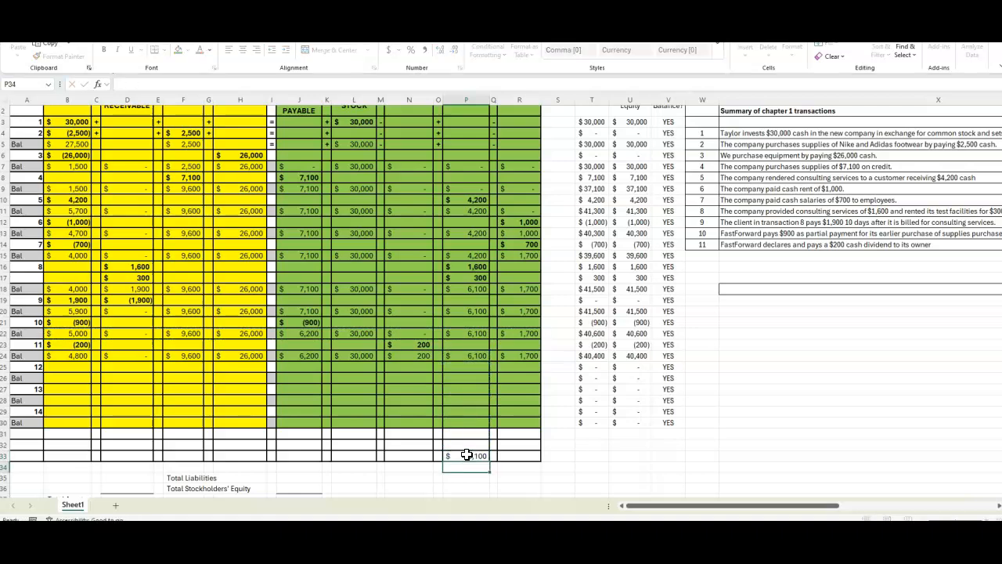
Copy the ending balance formula from P33 to the Expenses column and the account columns from Dividends back to Cash in row 33
left_click(466, 455)
key("ctrl+c")
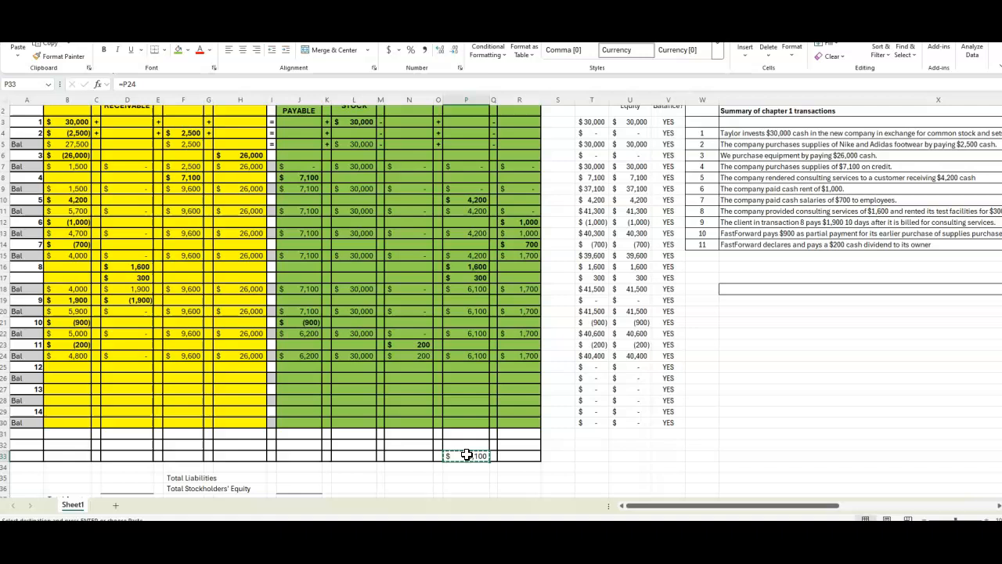
left_click(513, 457)
left_click_drag(395, 454, 71, 457)
key("ctrl+v")
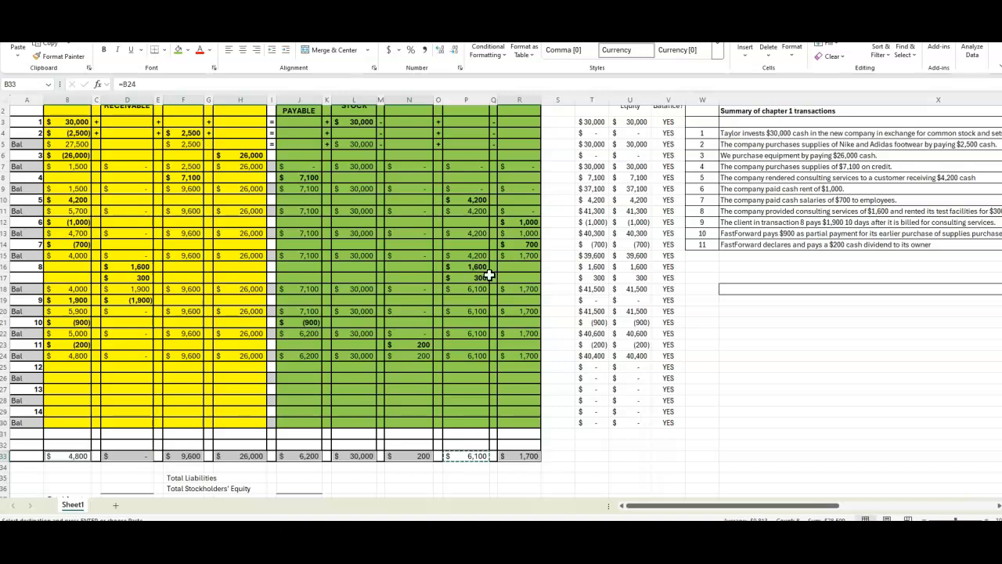
Enter the label "Net Income" in cell S35, below the ending balances
scroll(485, 233, "up", 1)
scroll(486, 309, "down", 1)
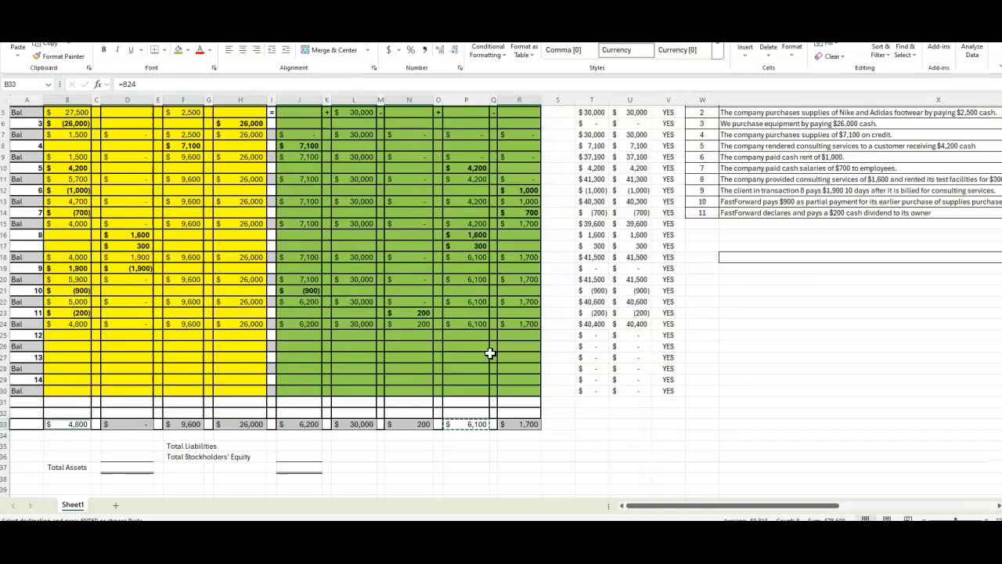
left_click(558, 446)
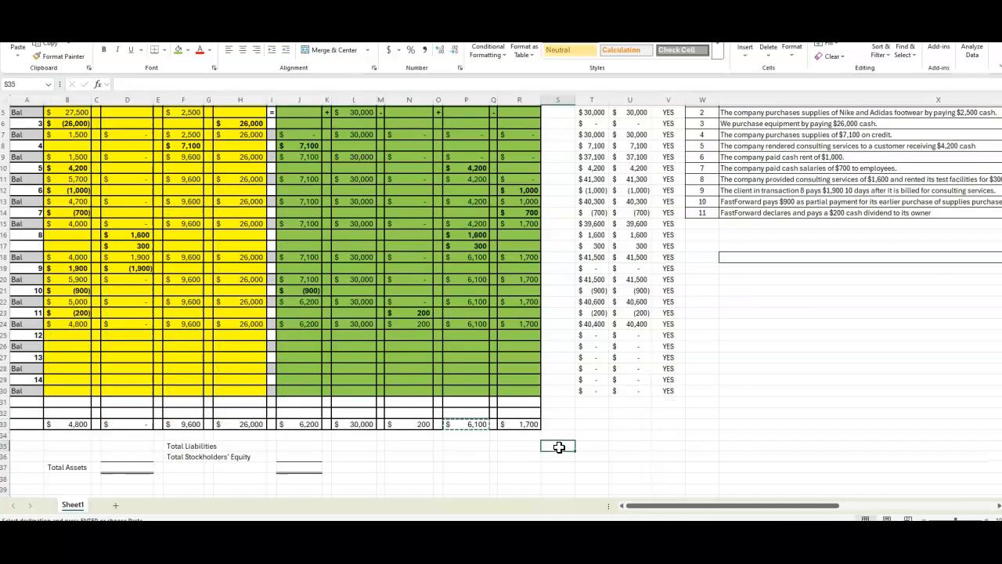
type("Net Inc")
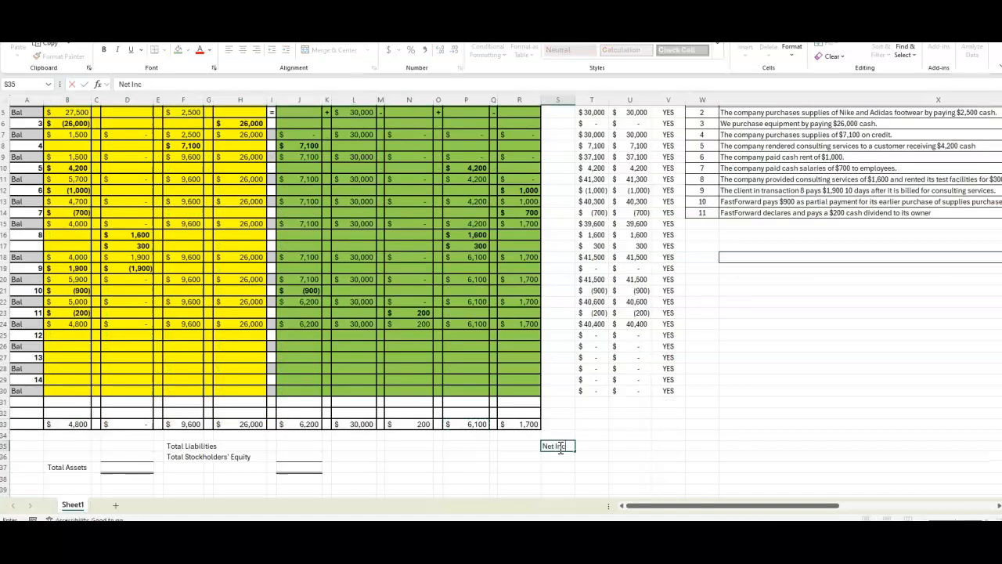
key("Left")
key("Left")
key("Left")
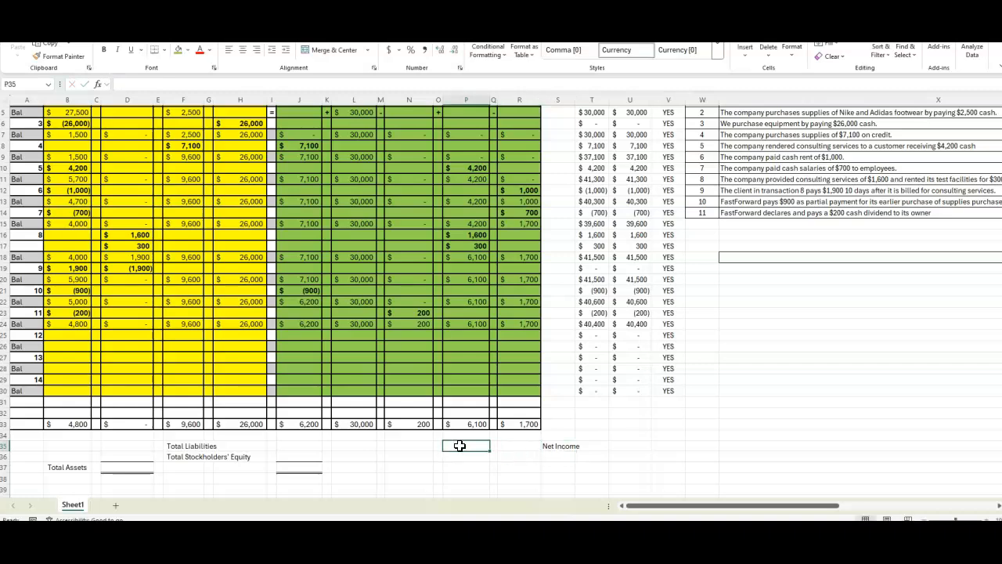
Merge and center P35:R35 beside the Net Income label and enter the formula =P33+R33 there
left_click_drag(460, 445, 521, 444)
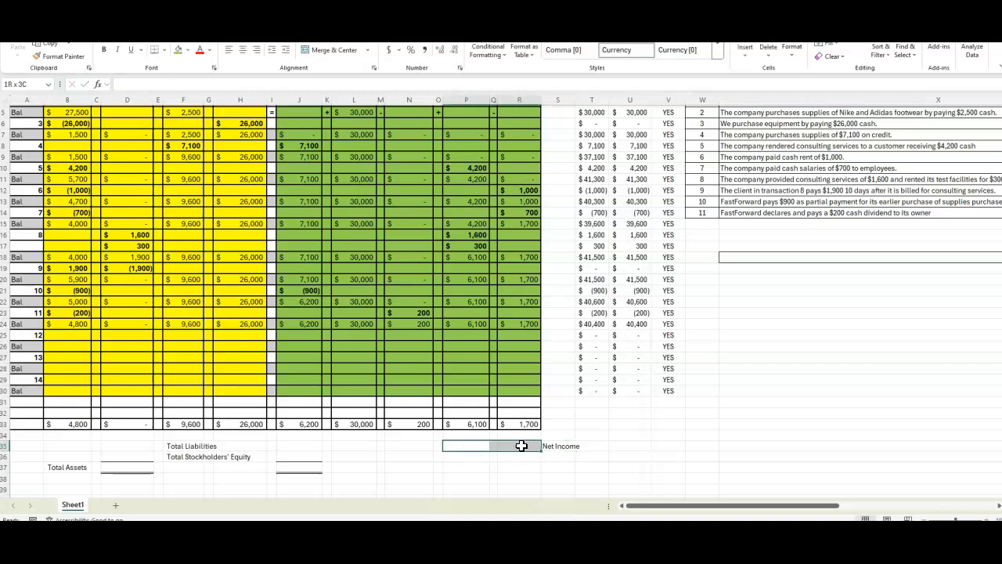
left_click(327, 49)
type("=")
key("Up")
key("Up")
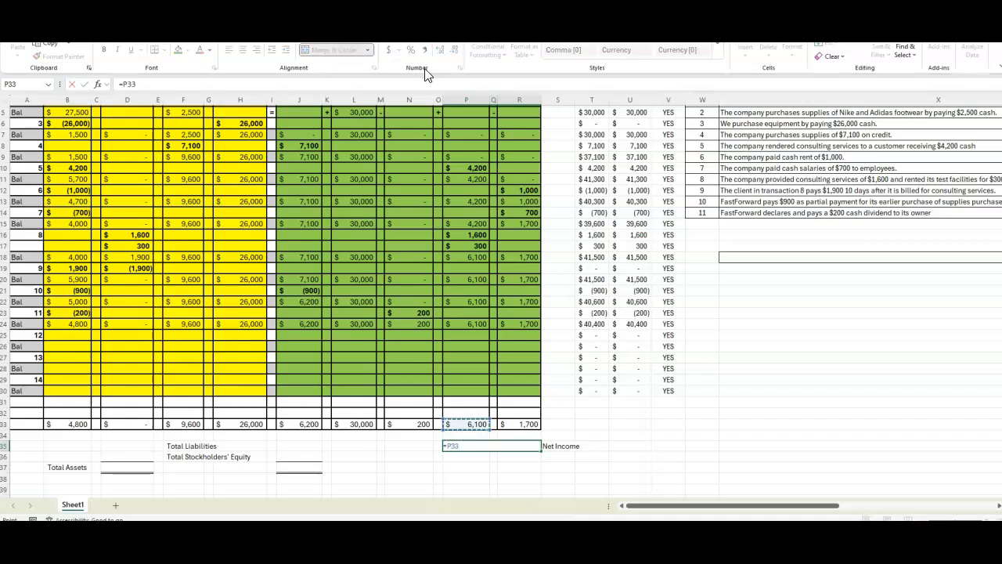
type("+")
key("Up")
key("Up")
key("Right")
key("Right")
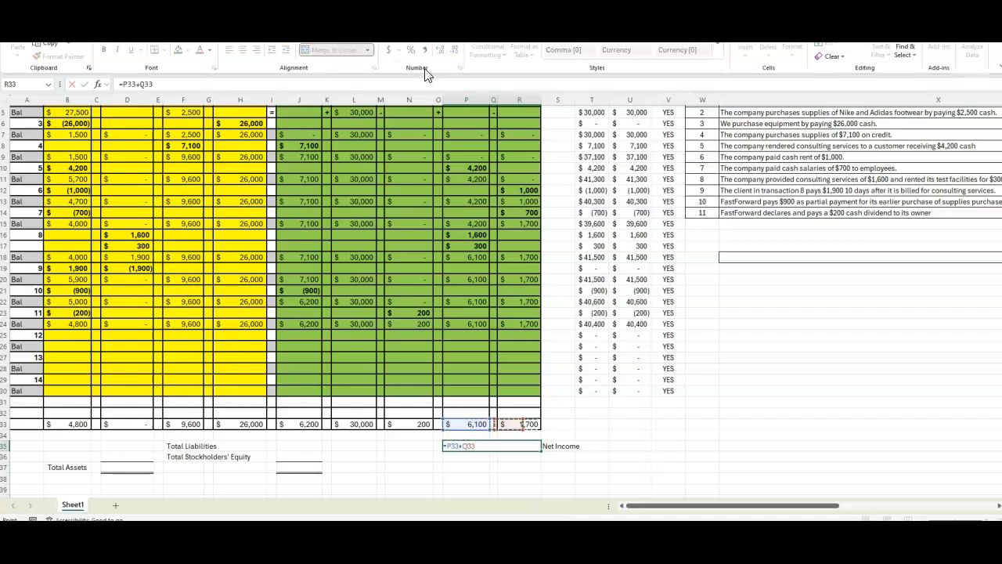
key("Return")
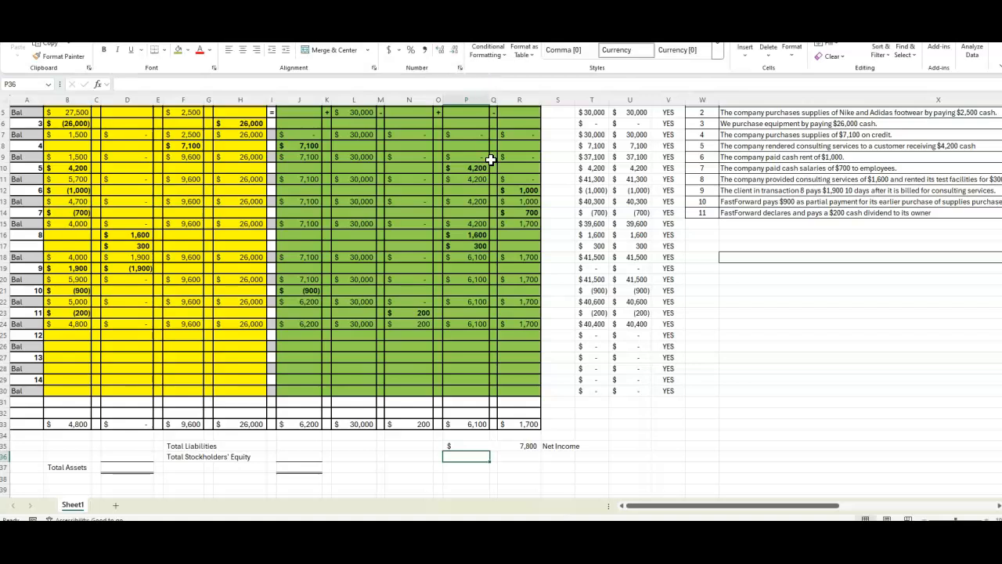
Correct the Net Income formula in P35 to =P33-R33 and check its Revenues and Expenses references
key("Up")
key("F2")
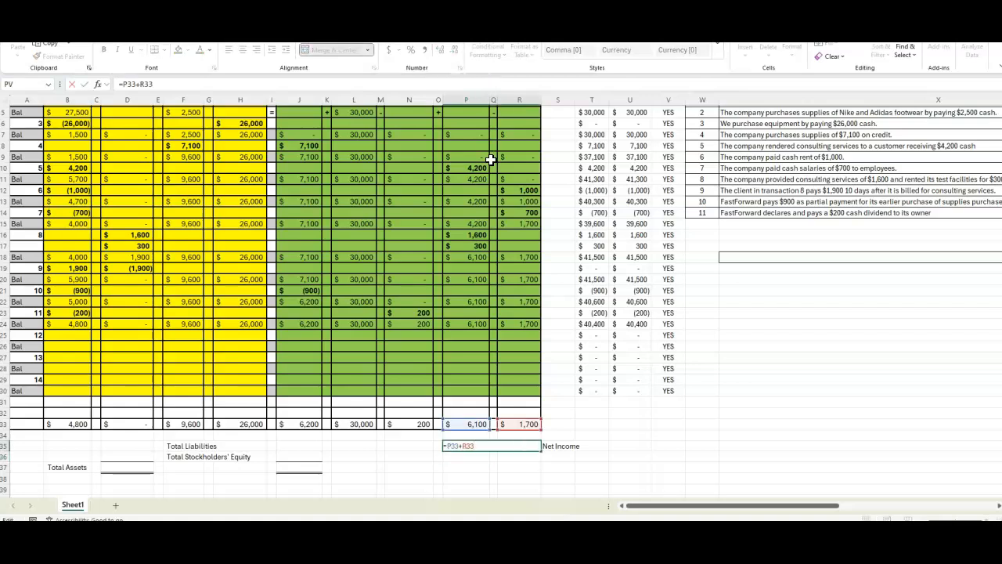
key("Return")
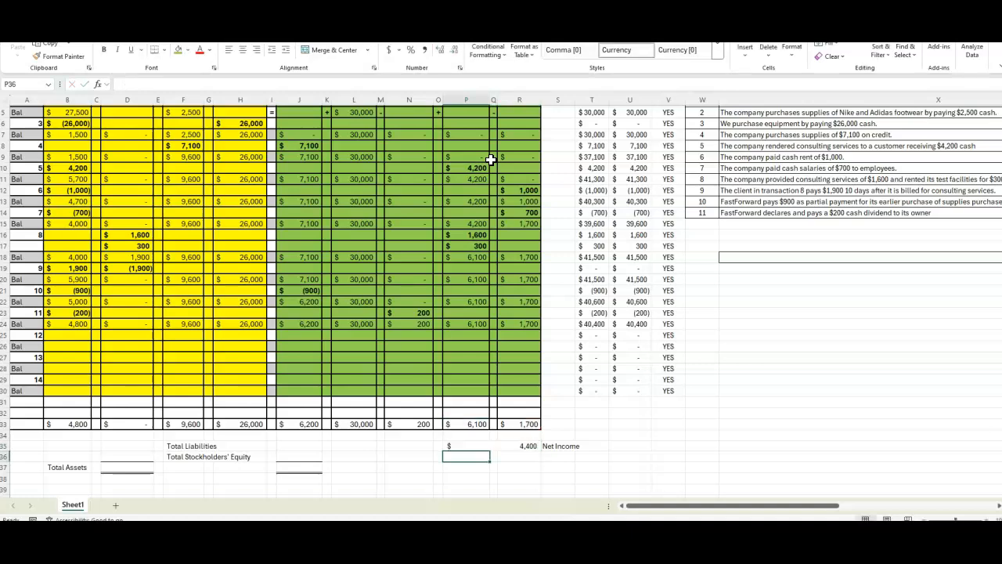
left_click(522, 447)
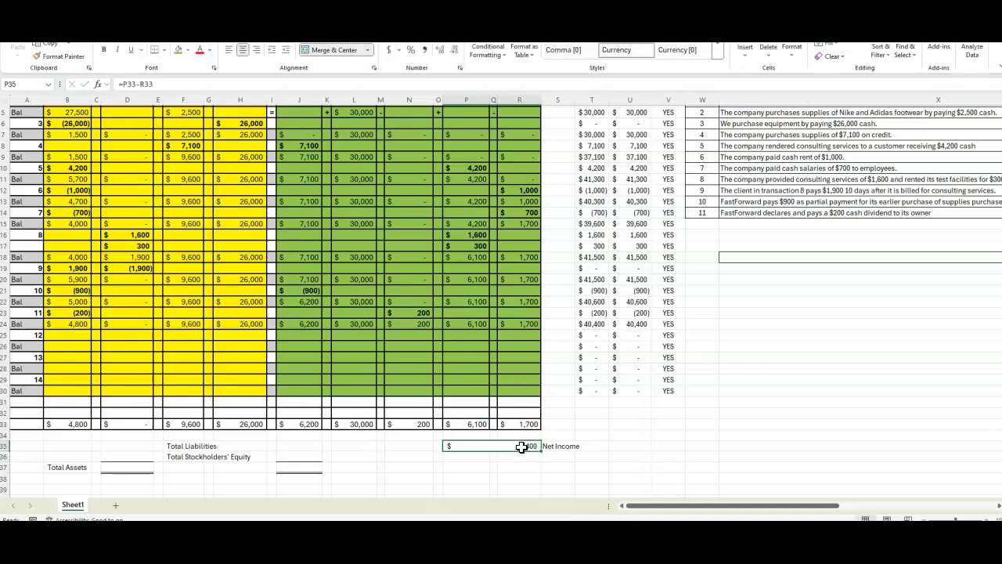
double_click(520, 446)
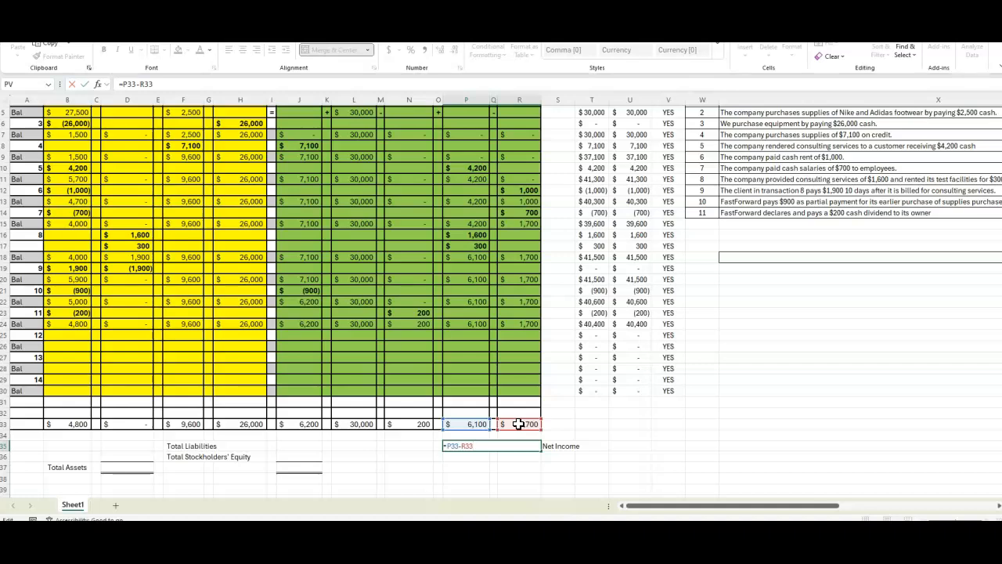
key("Return")
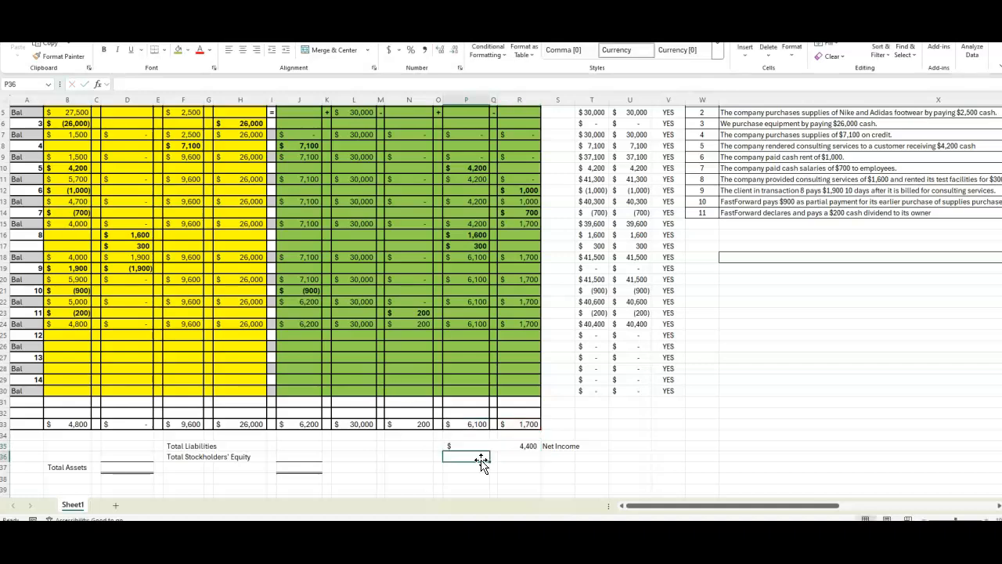
Enter the label "Retained Earnings" in cell S37, two rows below the Net Income label
left_click(559, 469)
type("Retained Ear")
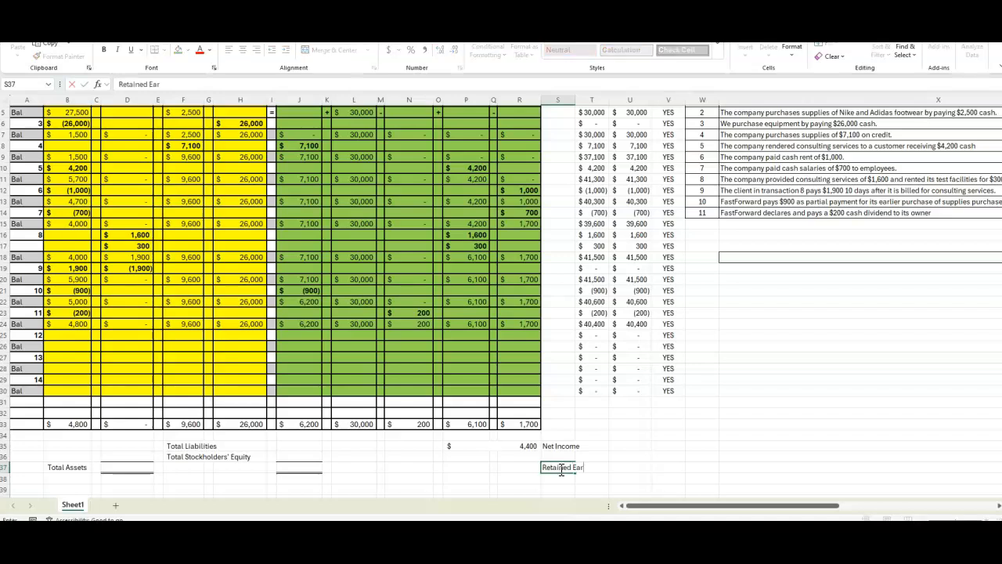
key("Return")
left_click(560, 468)
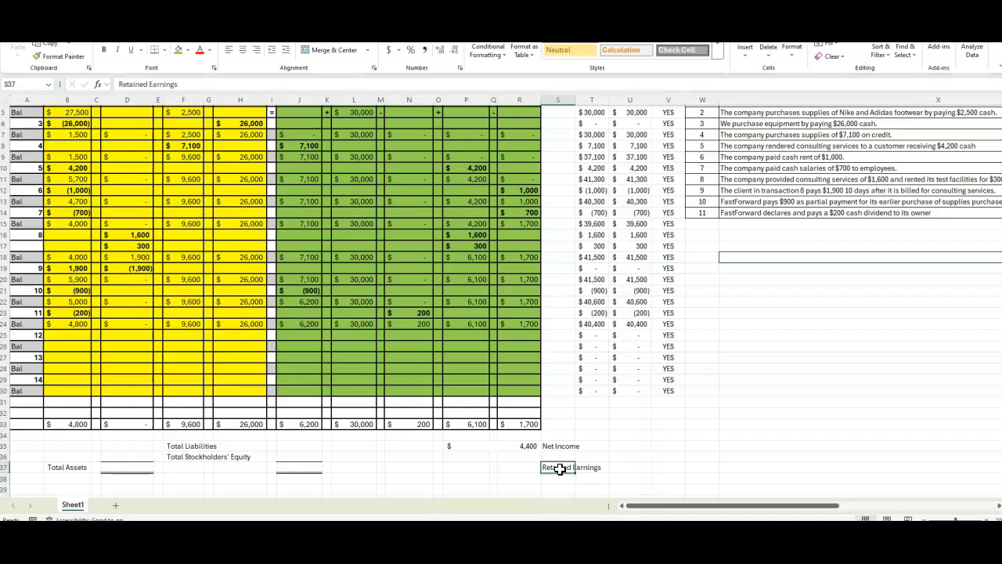
Copy the merged cell formatting of the Net Income amount in P35 to P37:R37 beside the Retained Earnings label
left_click(491, 448)
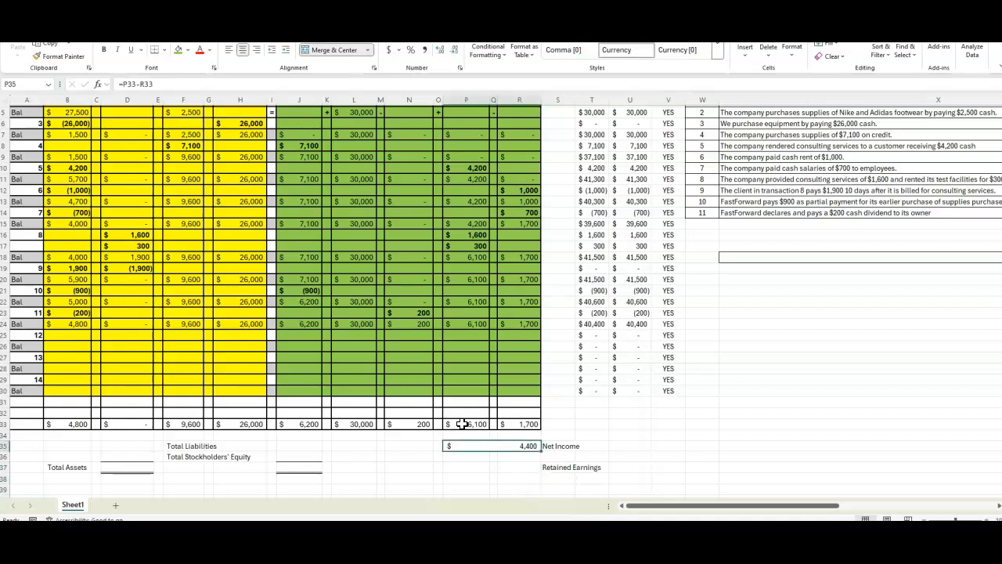
left_click(71, 60)
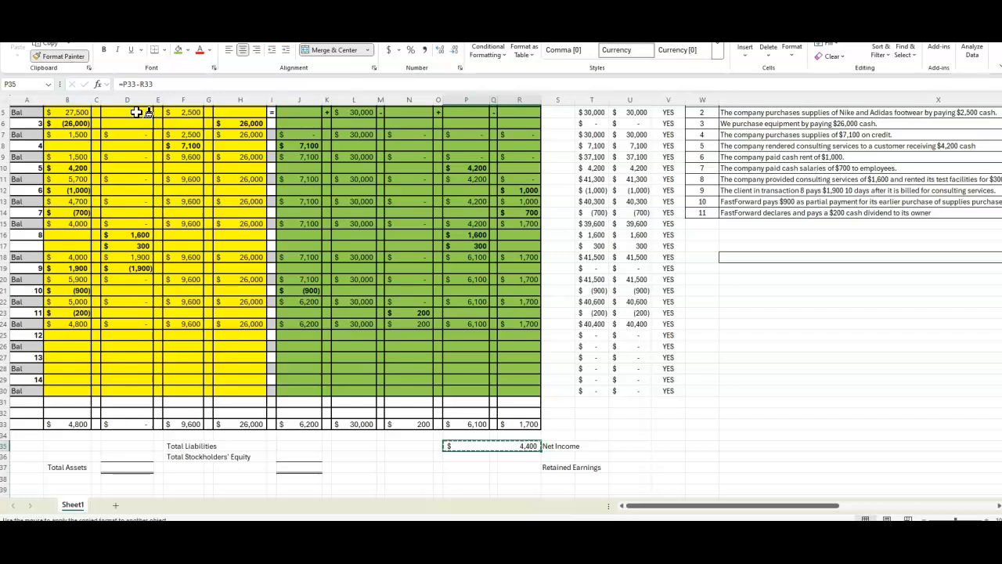
left_click(462, 466)
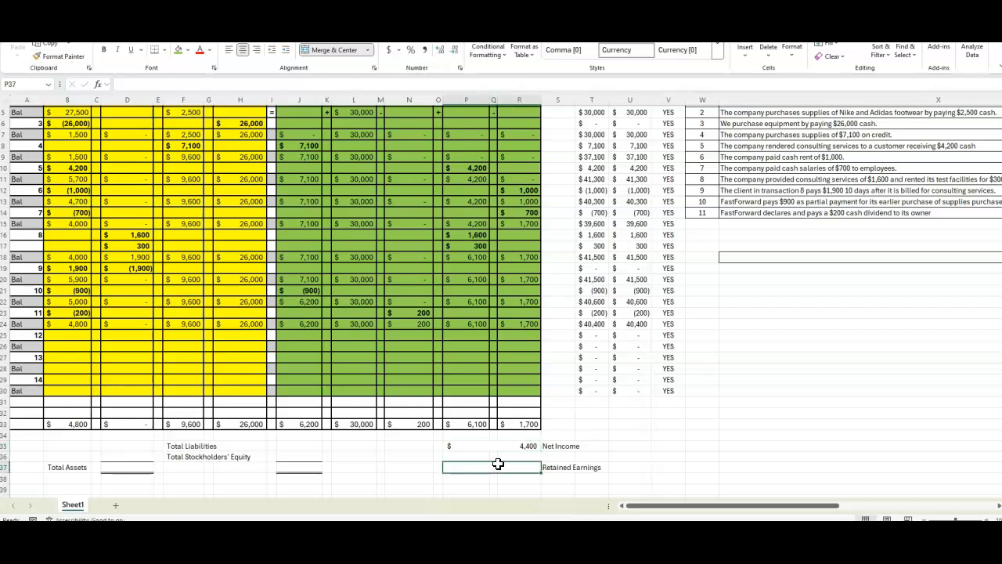
Enter the Retained Earnings formula =P35-N33 in P37, subtracting Dividends from Net Income
type("=")
key("Up")
key("Up")
type("-")
left_click(416, 424)
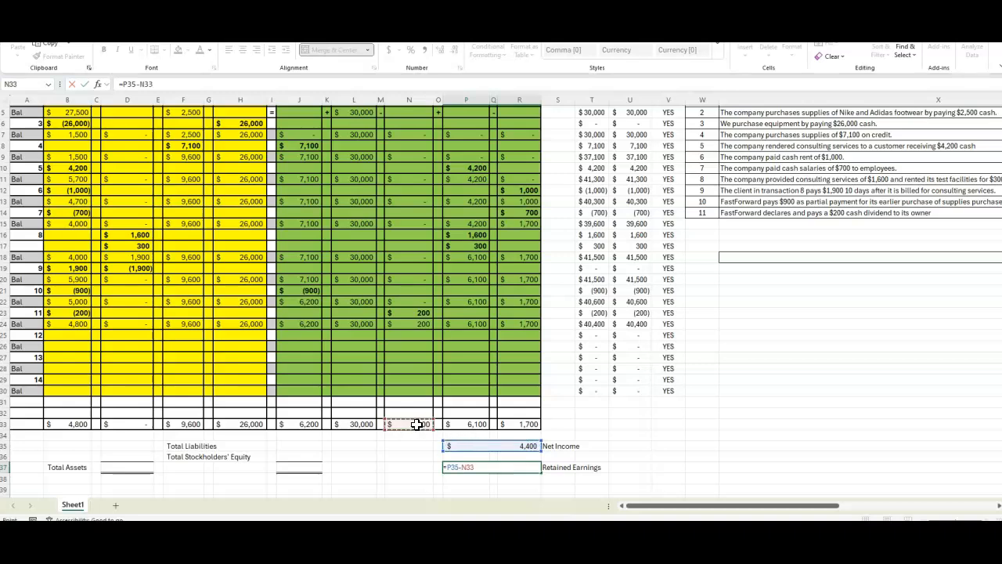
key("Return")
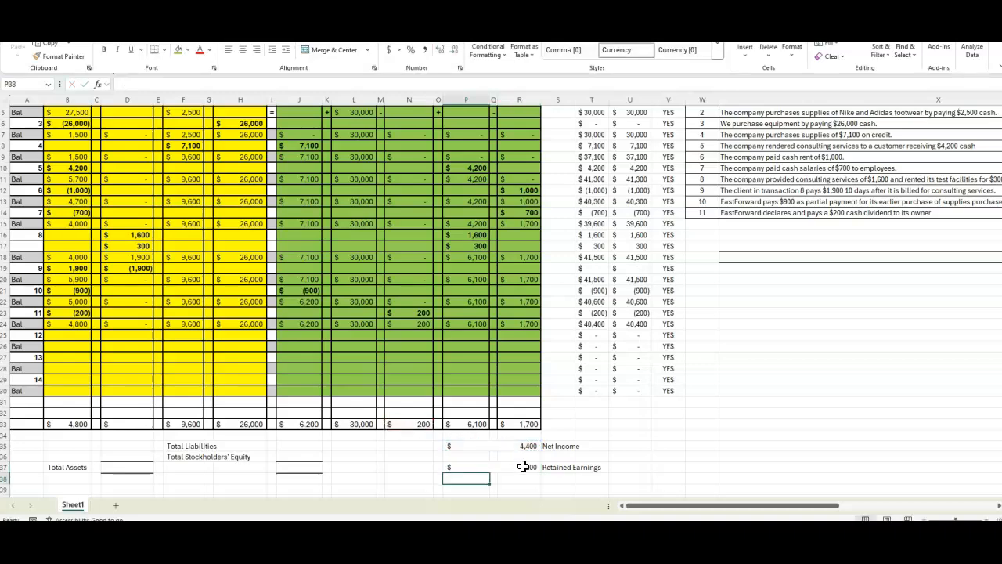
left_click(525, 467)
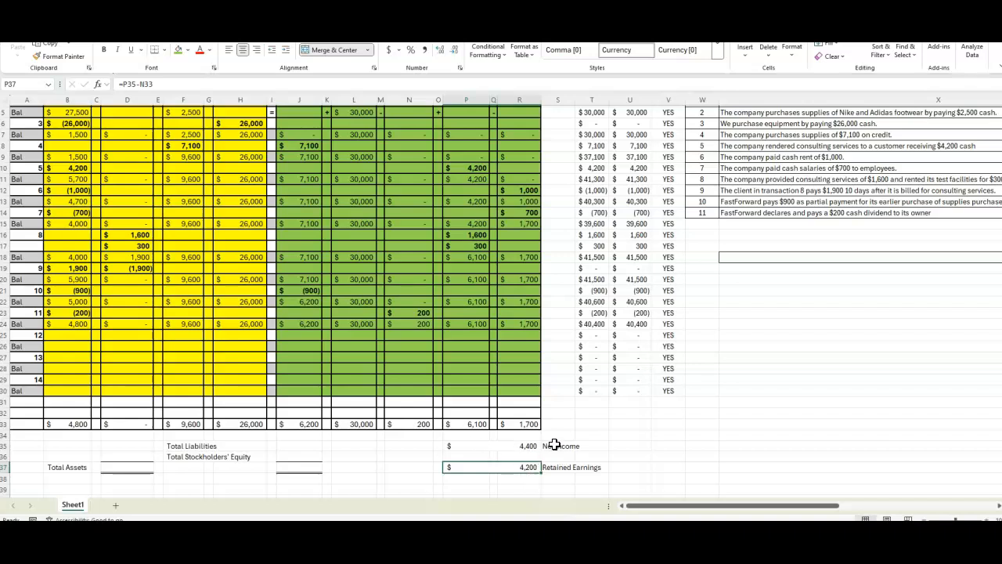
Calculate Total Assets in D37 by summing the ending asset balances in B33:H33
scroll(554, 444, "down", 1)
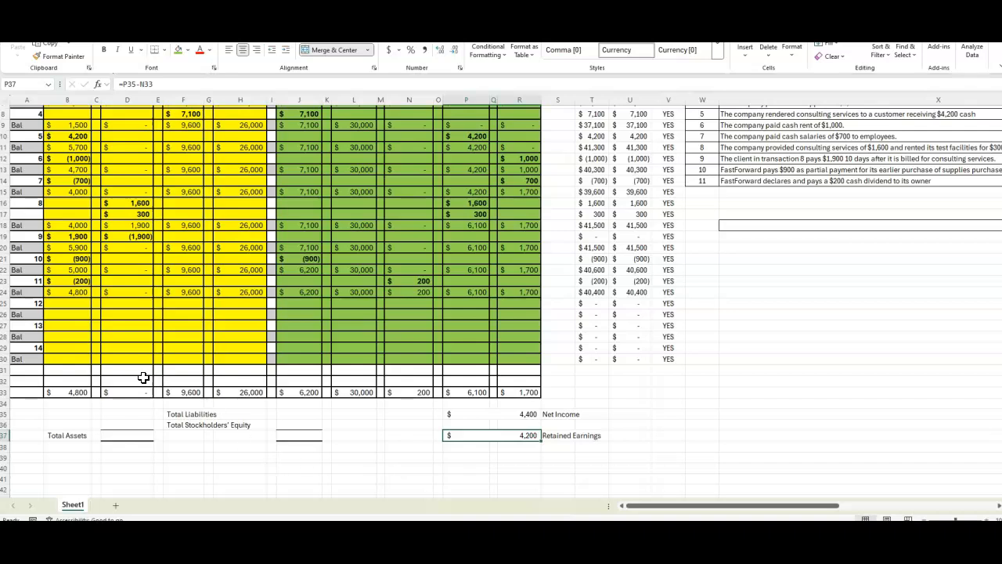
left_click(130, 428)
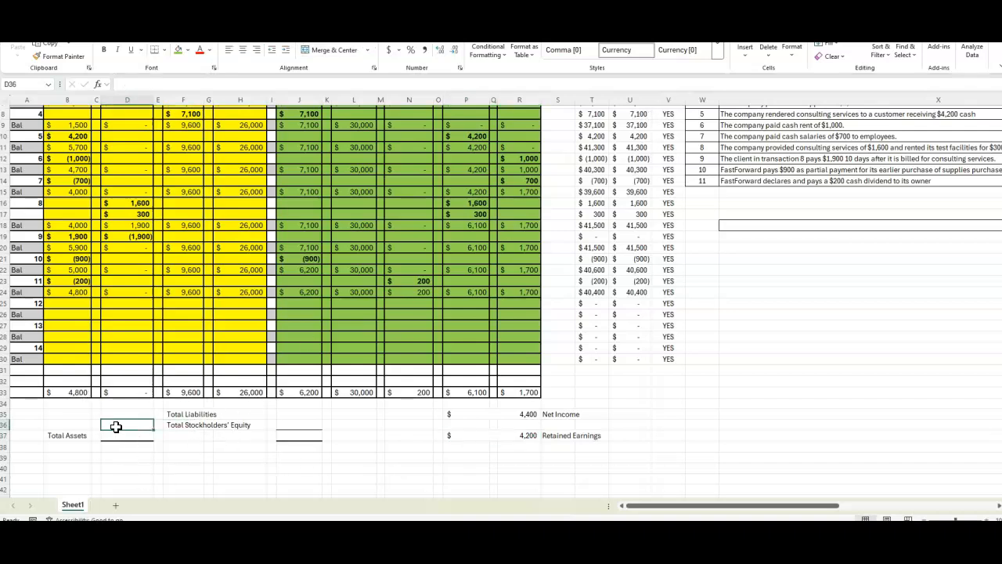
left_click(130, 436)
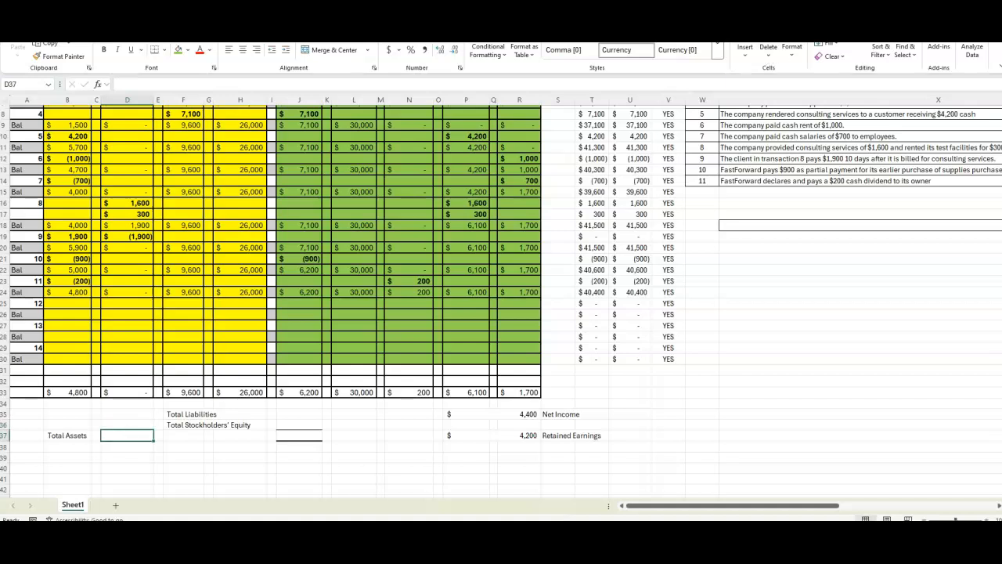
key("alt+equal")
left_click_drag(62, 291, 216, 294)
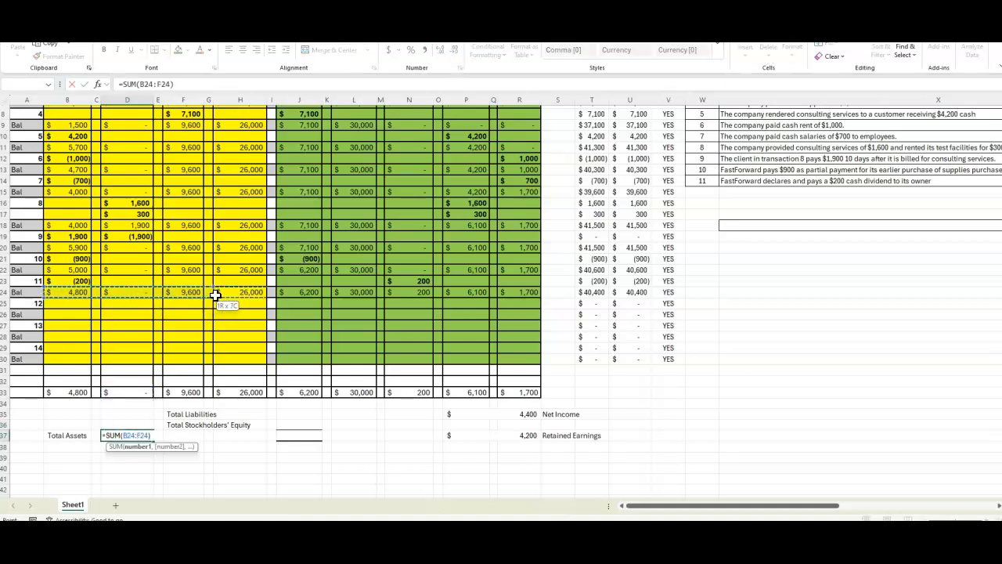
left_click(69, 393)
left_click_drag(69, 392, 226, 388)
key("Return")
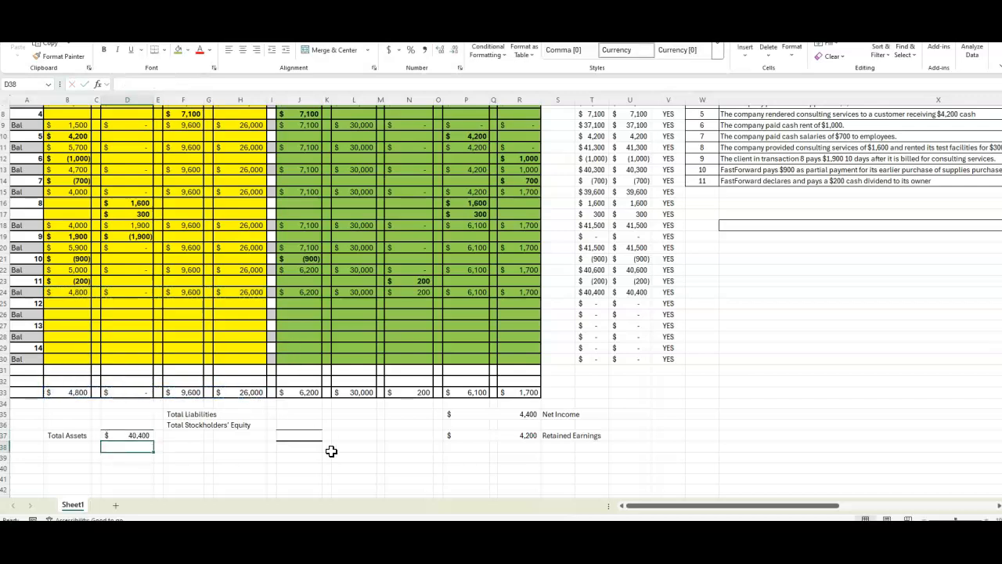
Enter =J33 in J35 to bring the ending accounts payable balance into Total Liabilities
left_click(297, 415)
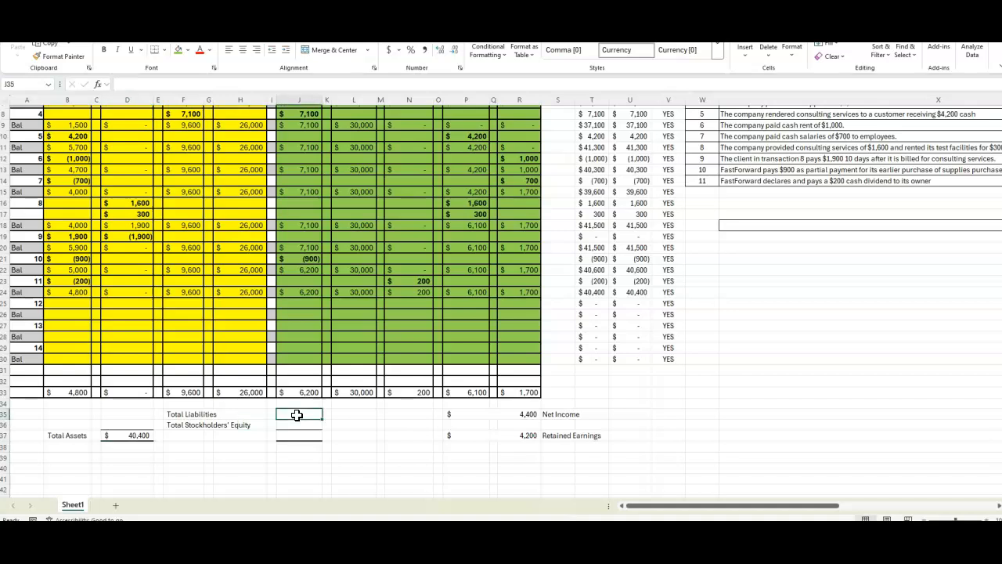
type("=")
left_click(307, 392)
key("Return")
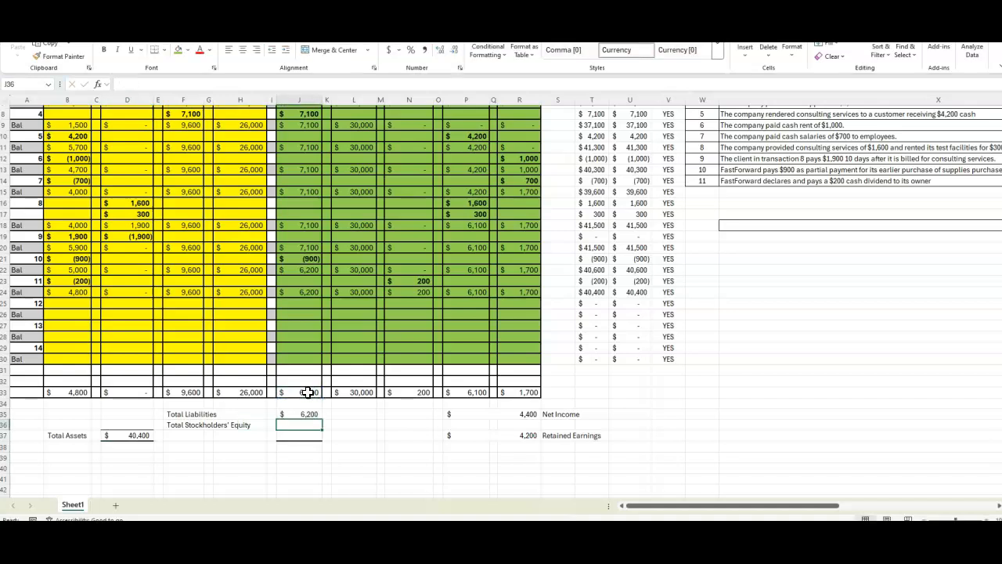
type("=sum")
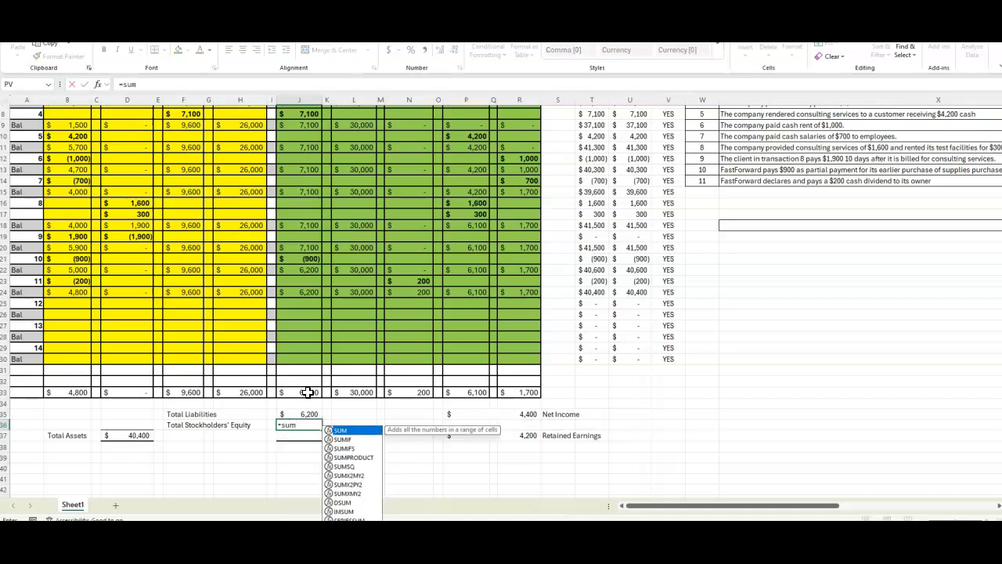
key("Escape")
key("Escape")
Enter =L33-N33+P33-R33 for Total Stockholders' Equity in J36, and total liabilities and equity in J37
type("=")
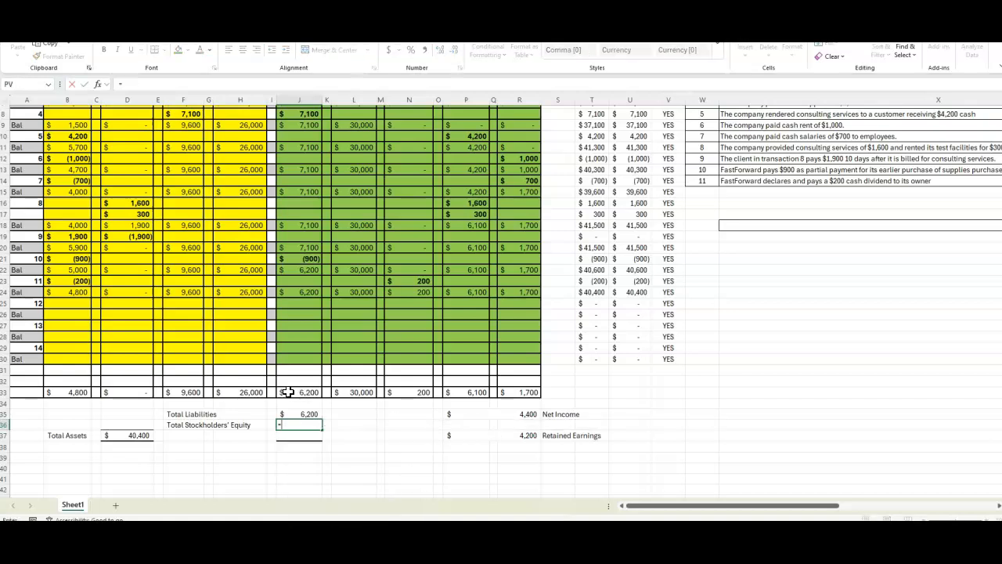
left_click(358, 393)
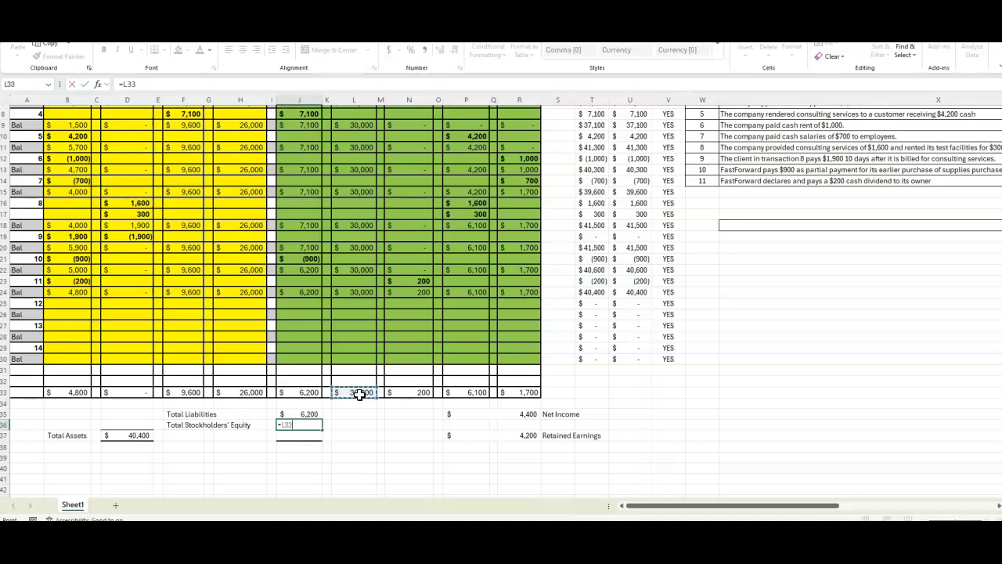
type("-")
left_click(417, 391)
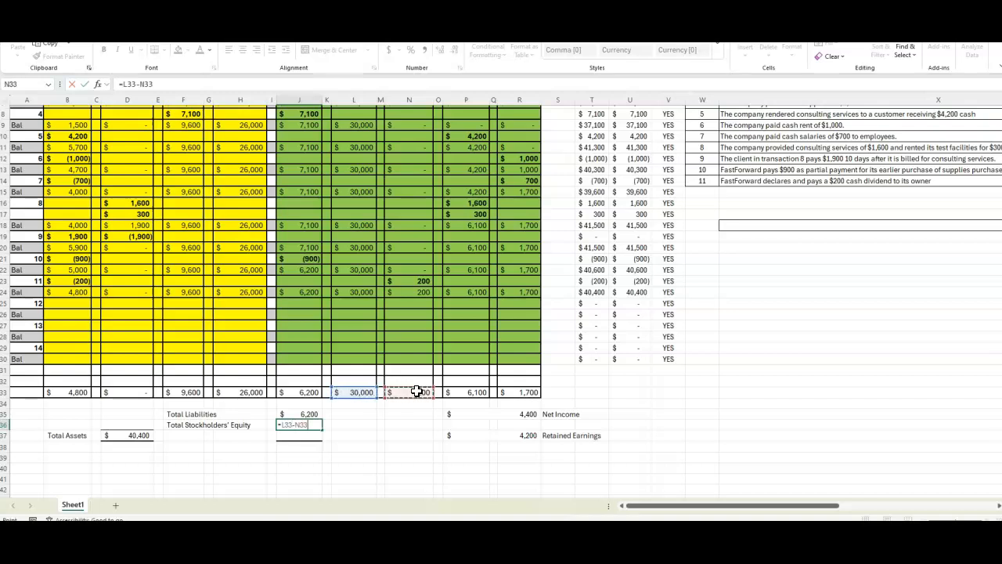
type("+")
left_click(461, 393)
type("-")
left_click(529, 393)
key("Return")
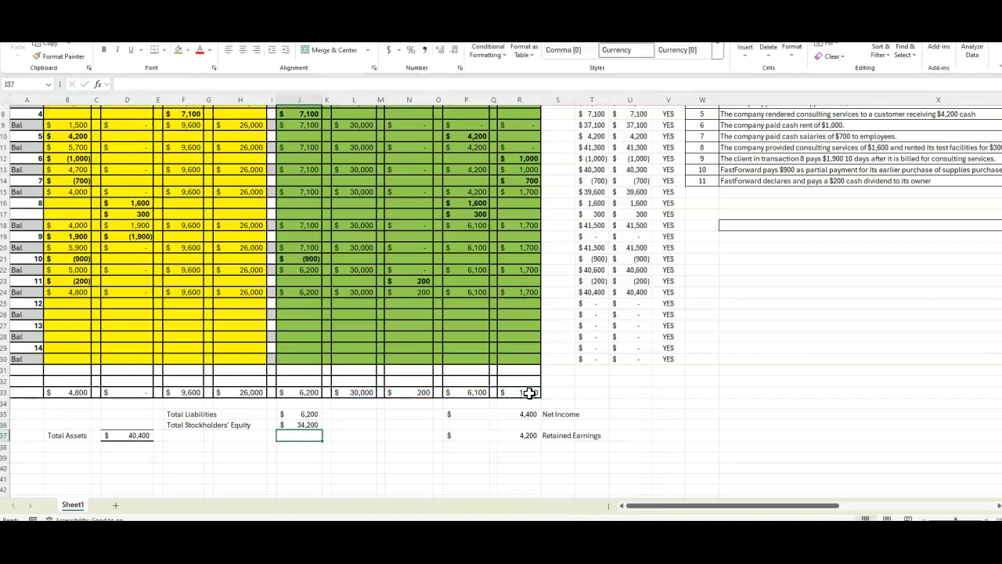
key("alt+equal")
key("Return")
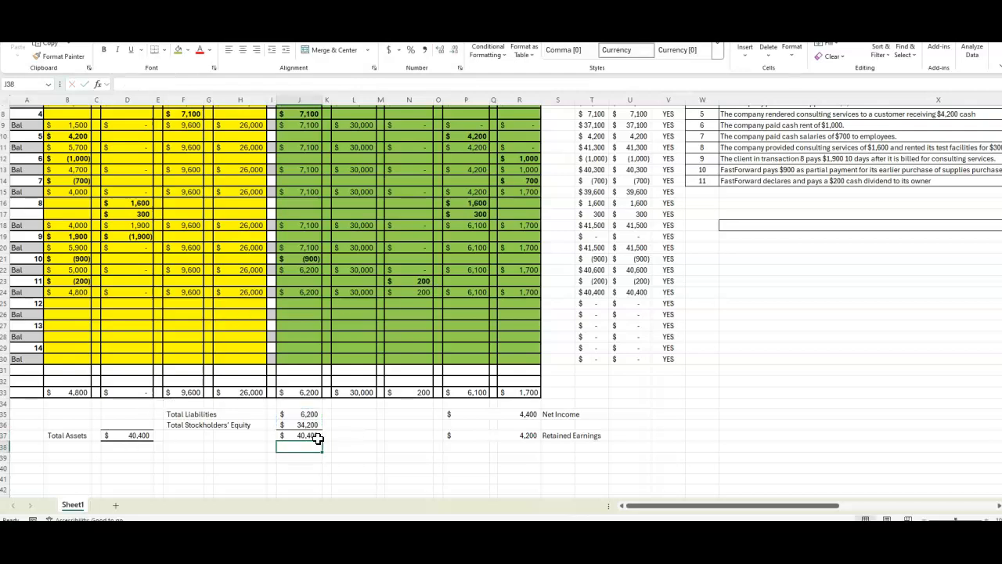
scroll(302, 457, "down", 1)
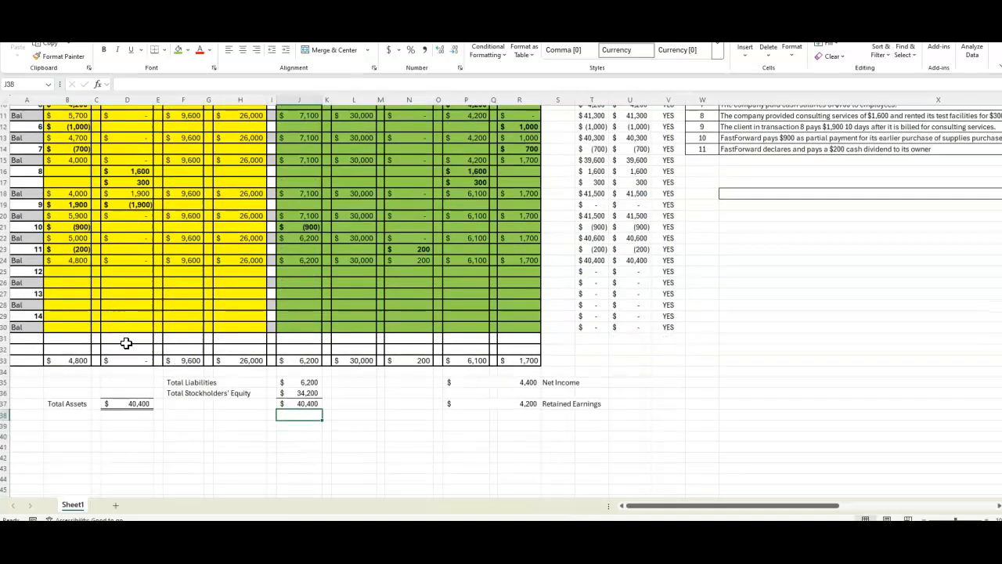
left_click(413, 361)
left_click(510, 359)
left_click(474, 361)
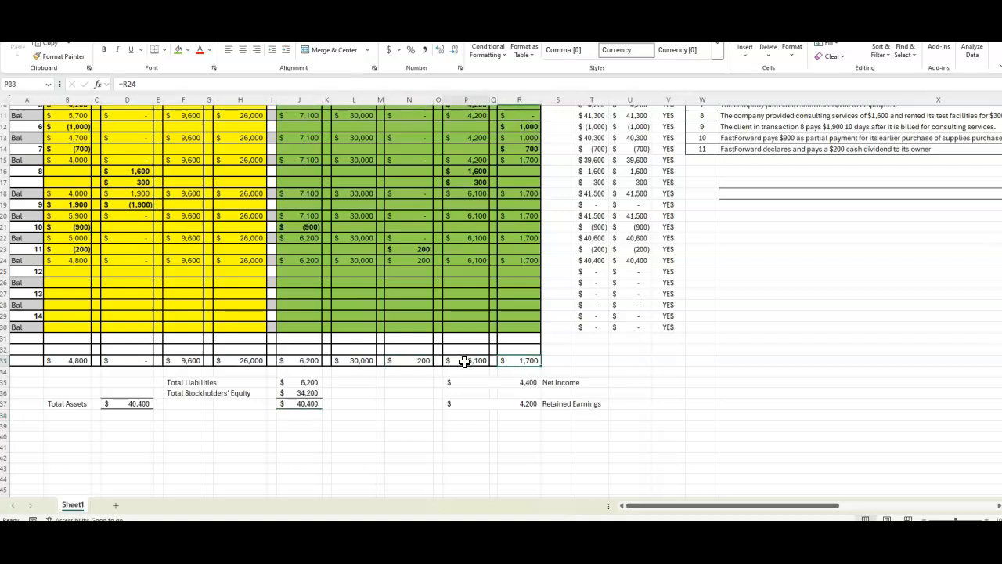
left_click(293, 425)
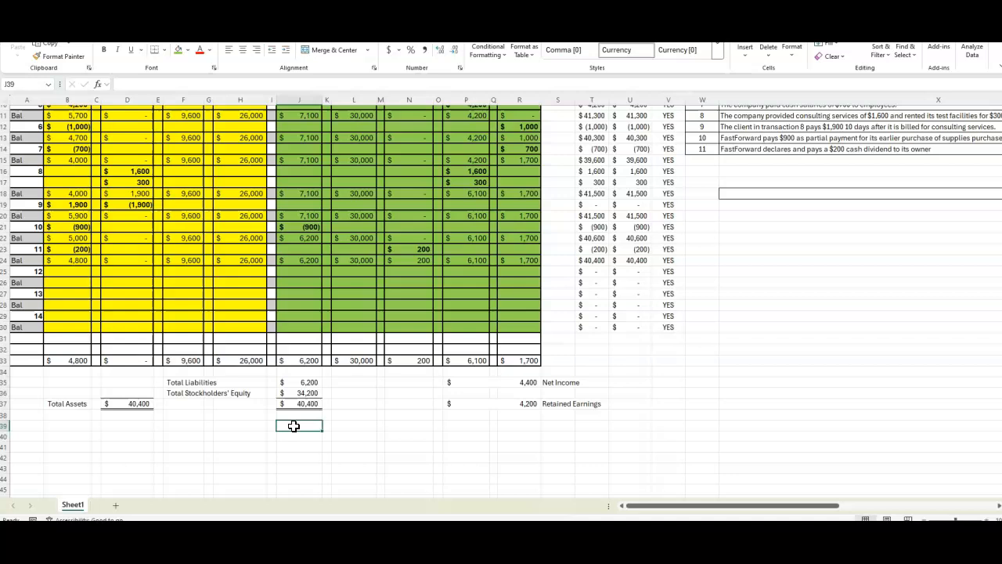
Enter the labels "A/P", "Comm Stock" and "Retained Earnings" in cells L39 to L41
left_click(357, 427)
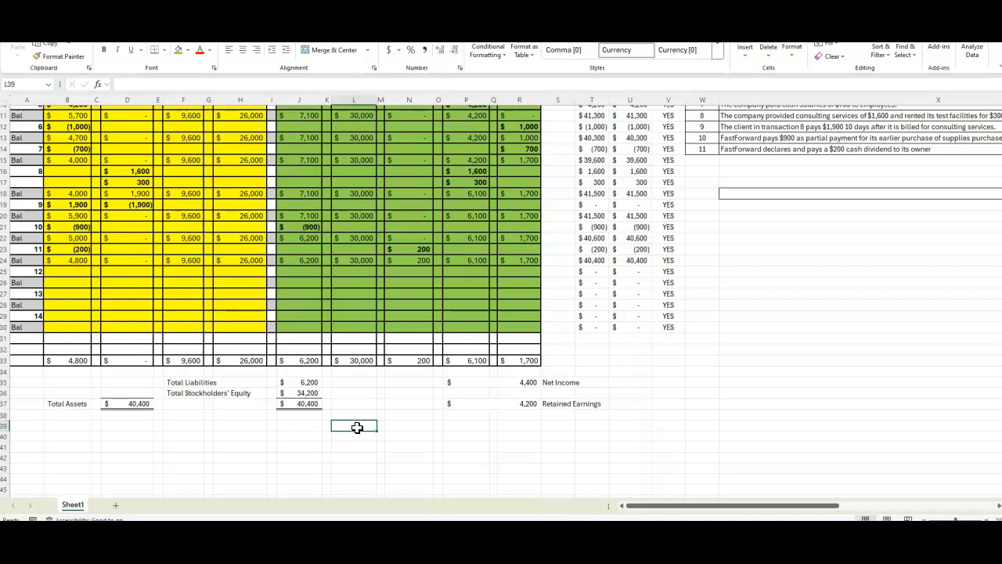
type("A/P")
key("Return")
type("C")
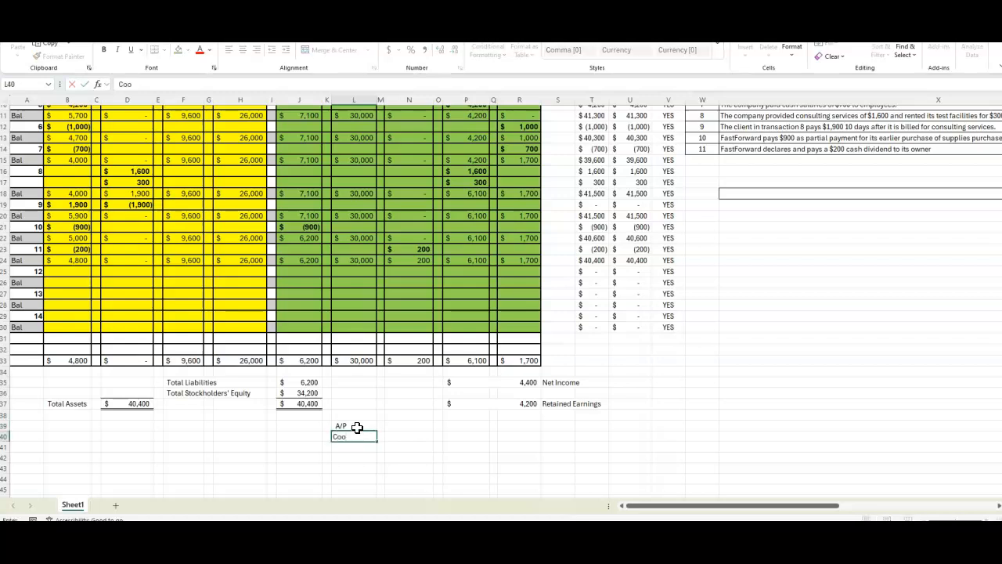
type("omm Stock")
key("Return")
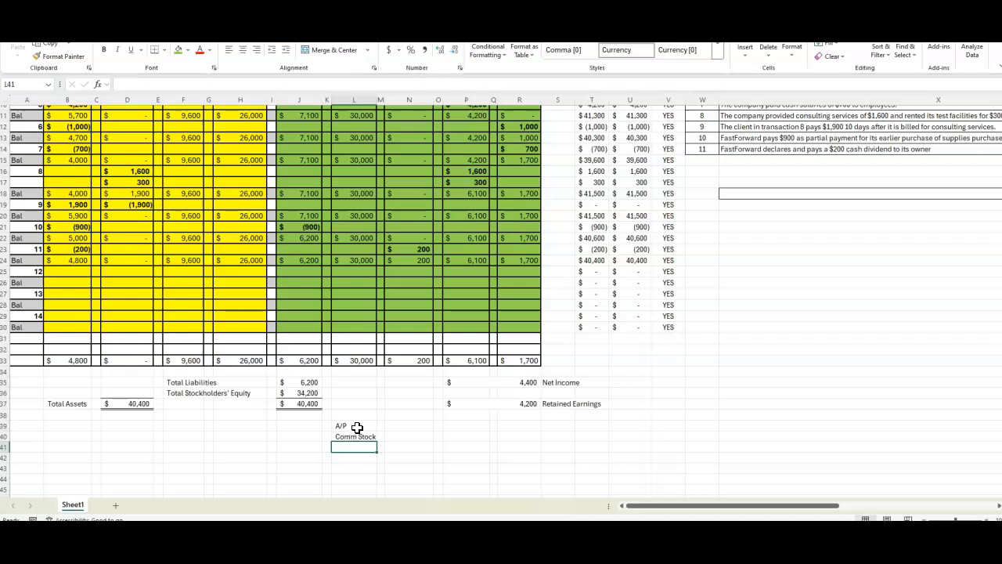
type("Retained Earngin")
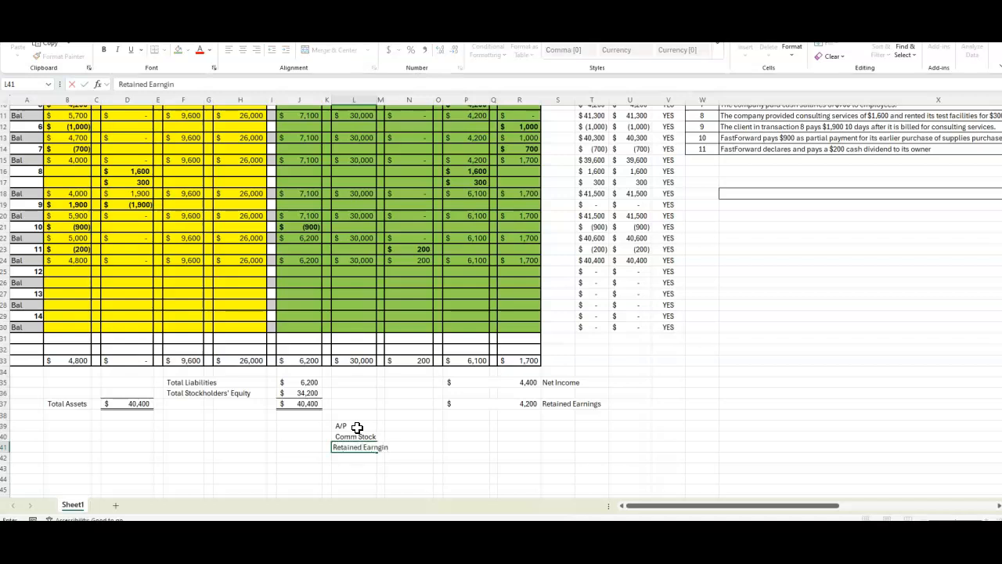
key("BackSpace")
key("BackSpace")
key("Left")
Link the labelled amounts in column J: =J33 in J39, =L33 in J40 and =P37 in J41
key("Up")
key("Up")
key("Left")
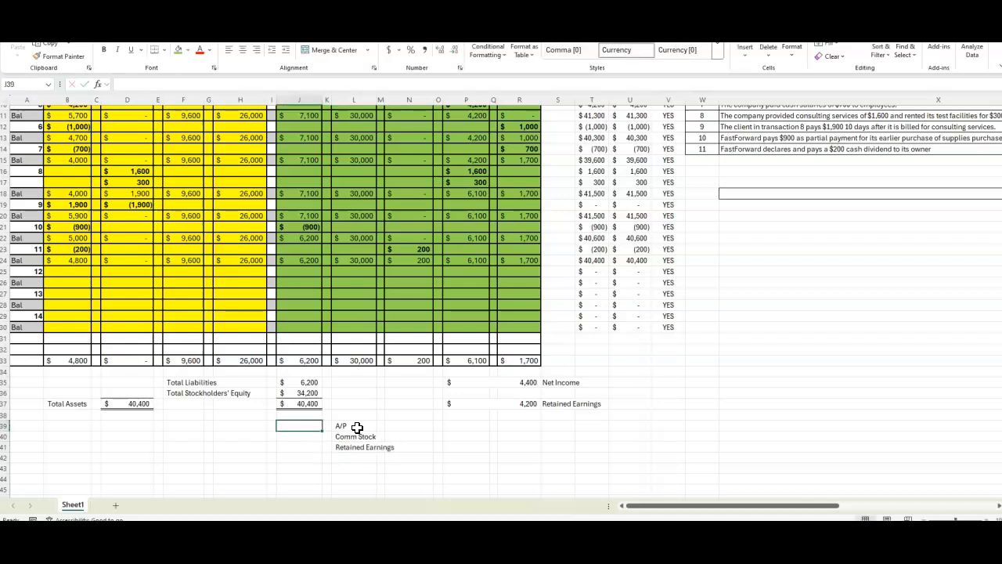
type("=")
left_click(310, 362)
key("Return")
type("=")
left_click(357, 365)
key("Return")
type("=")
left_click(515, 403)
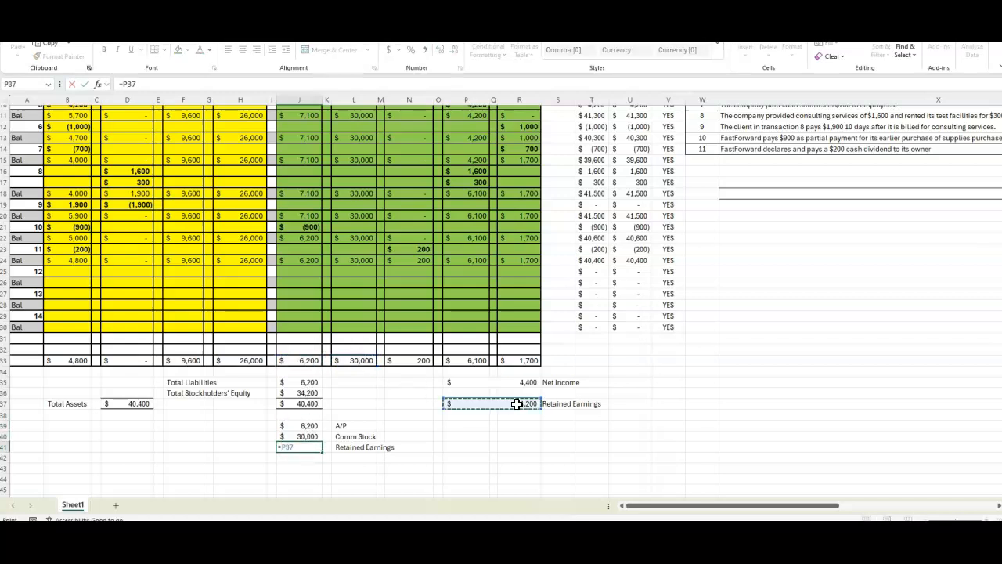
key("Return")
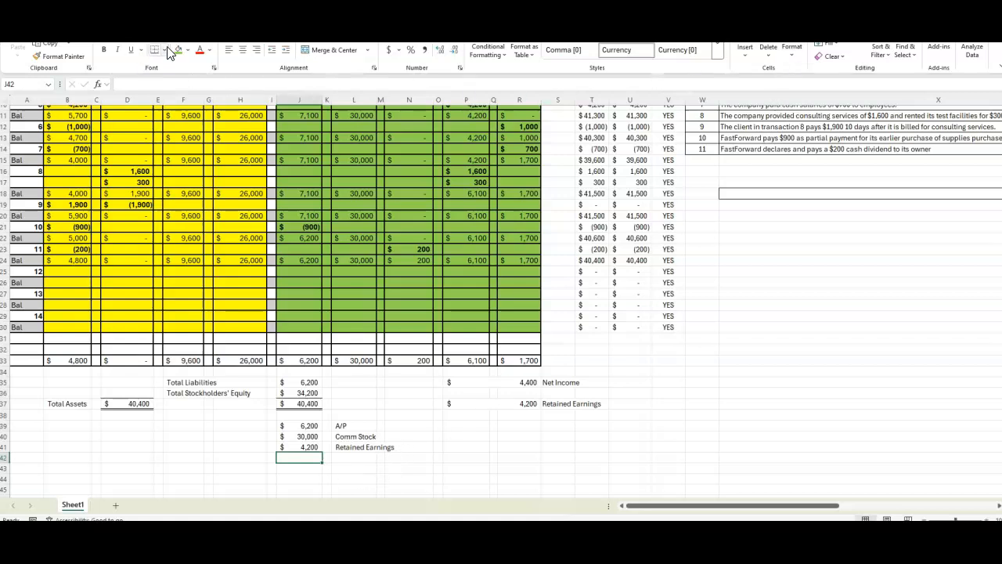
Add a top border to J42 and sum the A/P, Comm Stock and Retained Earnings amounts there
left_click(165, 50)
left_click(163, 94)
key("alt+equal")
key("Return")
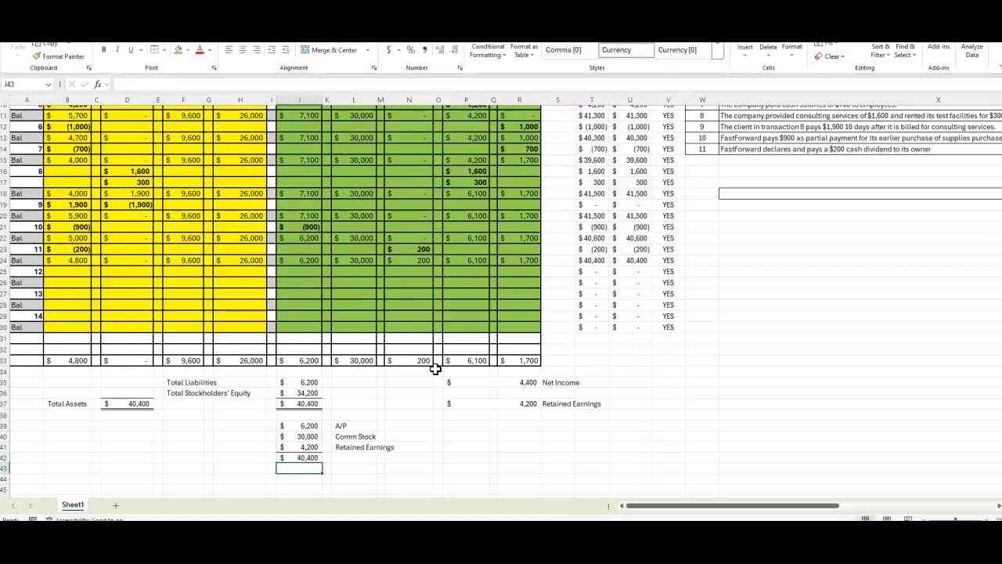
left_click(284, 425)
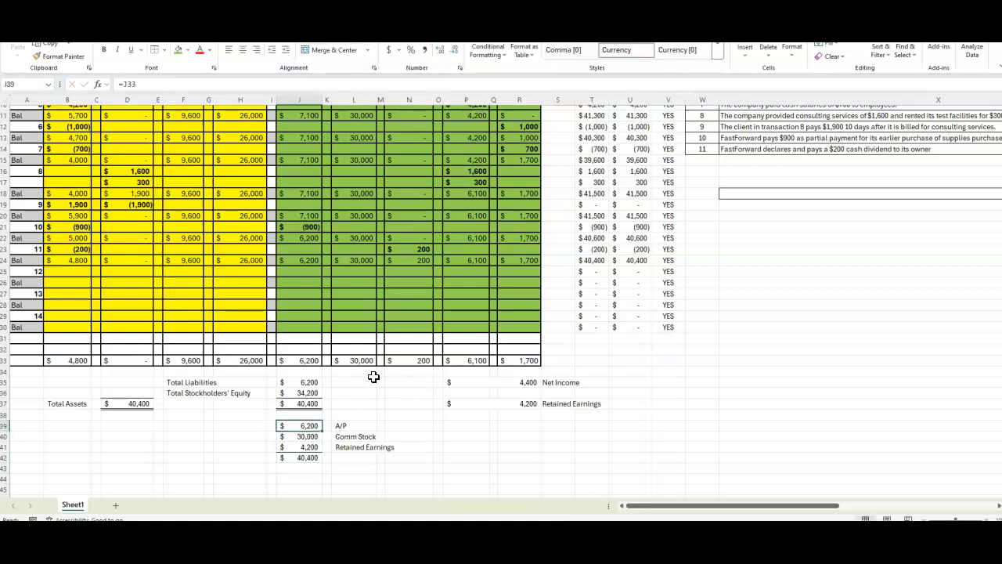
left_click(517, 361)
left_click(472, 363)
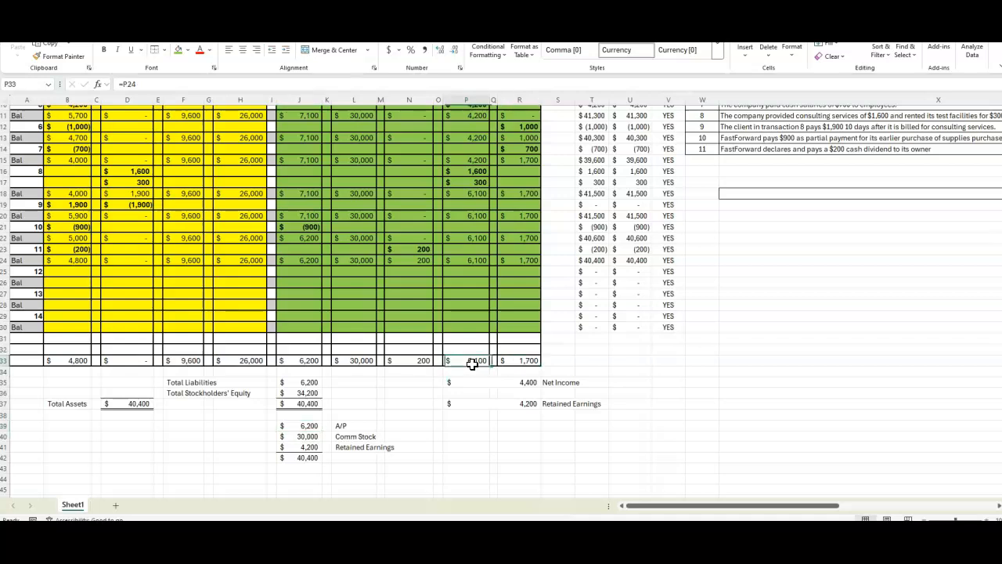
left_click(519, 360)
left_click(431, 364)
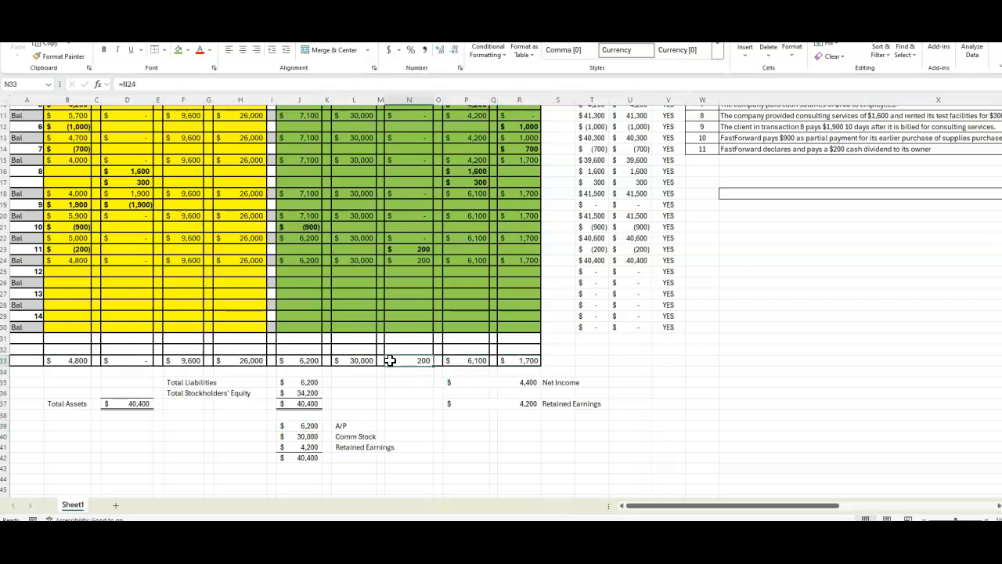
Examine how Net Income in P35 and Retained Earnings in P37 derive from the ending balances in N33, P33 and R33
left_click(518, 403)
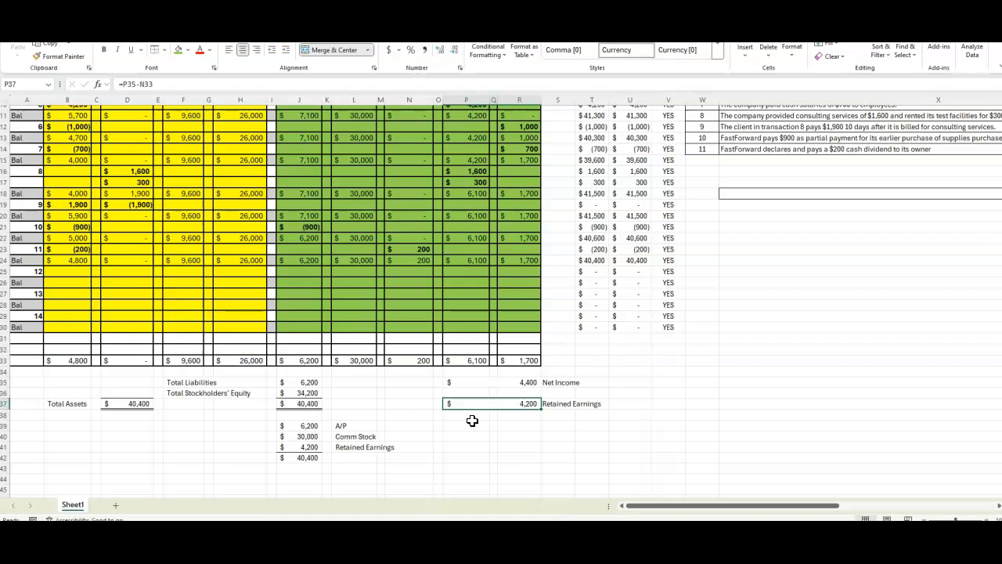
left_click(525, 361)
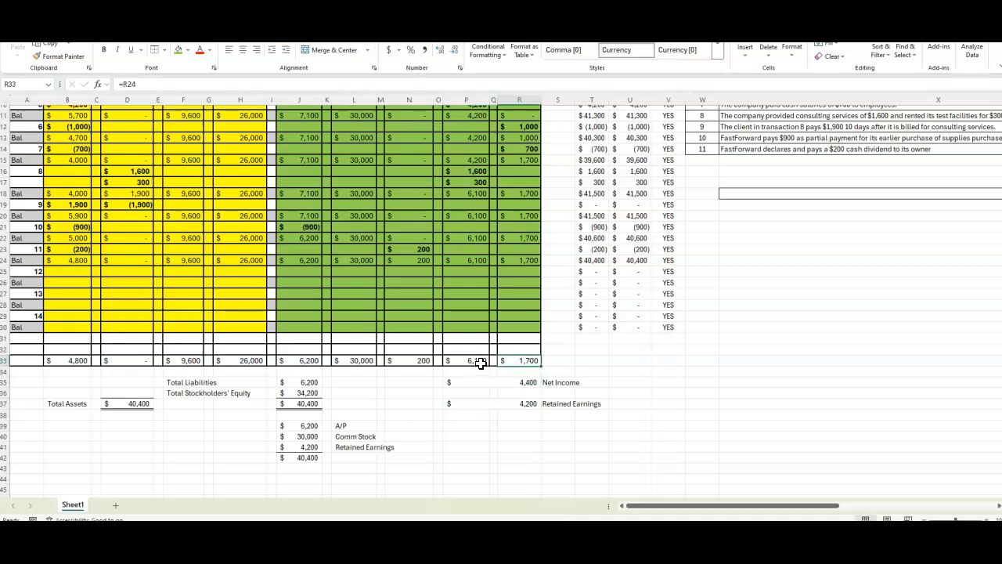
left_click(480, 362)
left_click(422, 360)
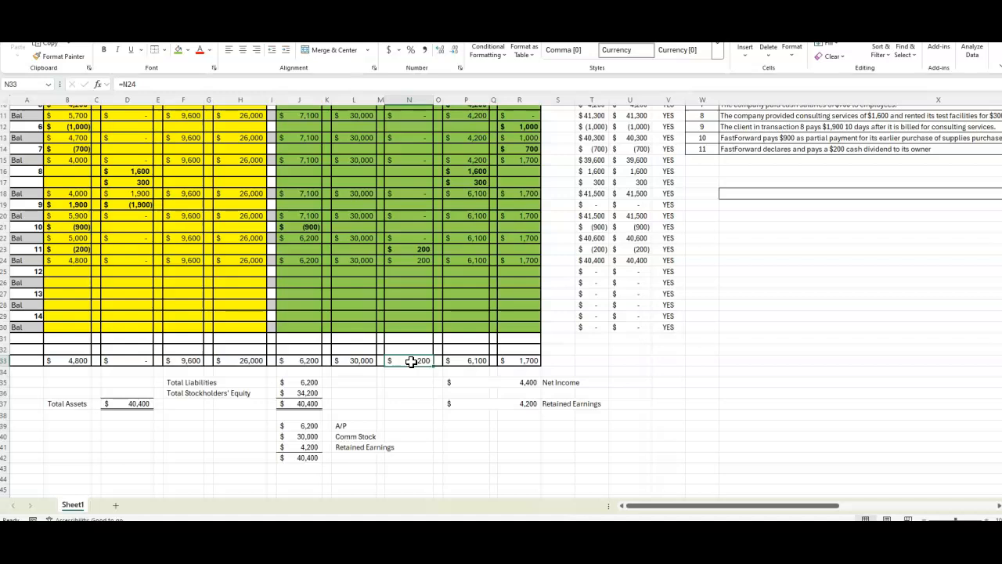
left_click_drag(515, 361, 482, 363)
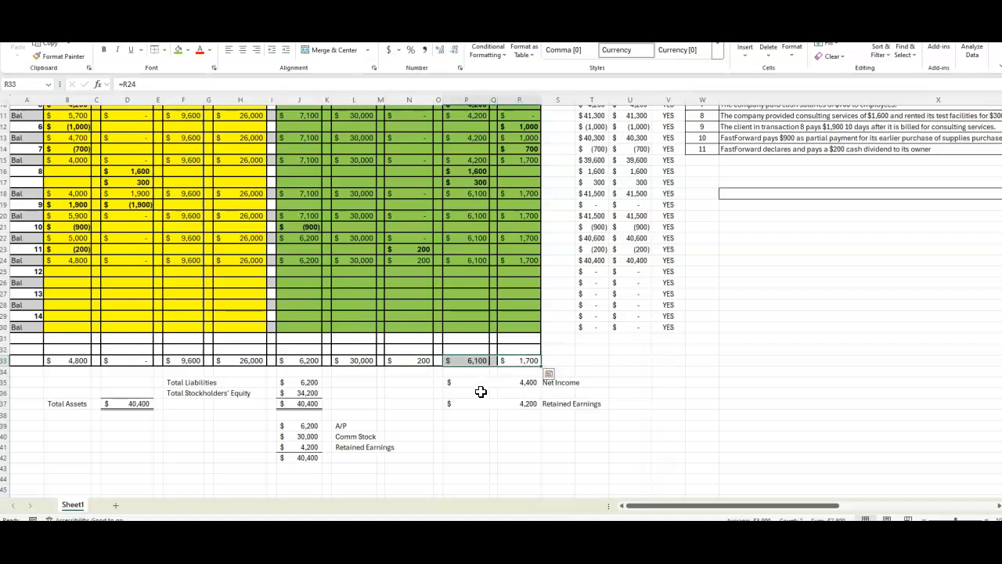
left_click(530, 382)
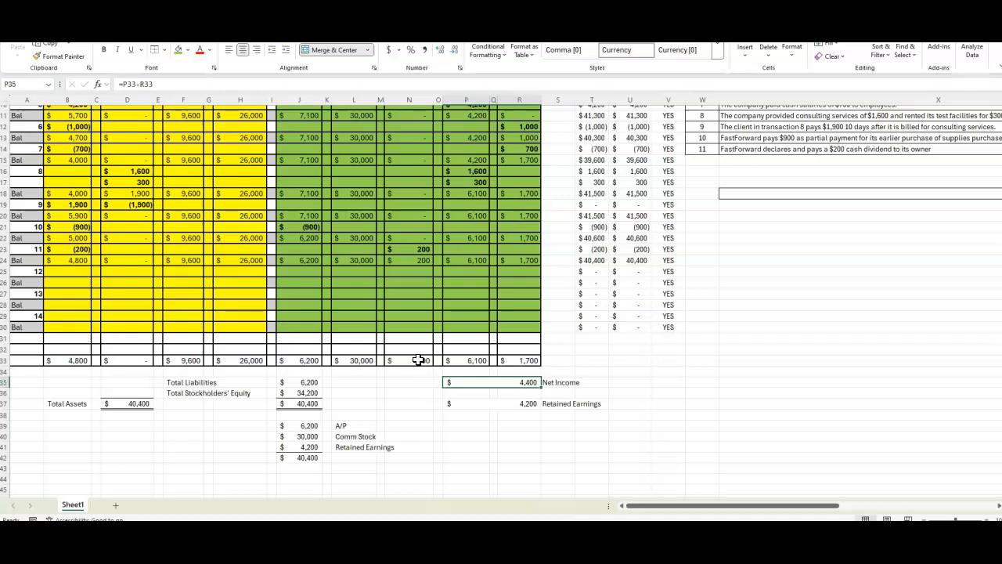
left_click(522, 406)
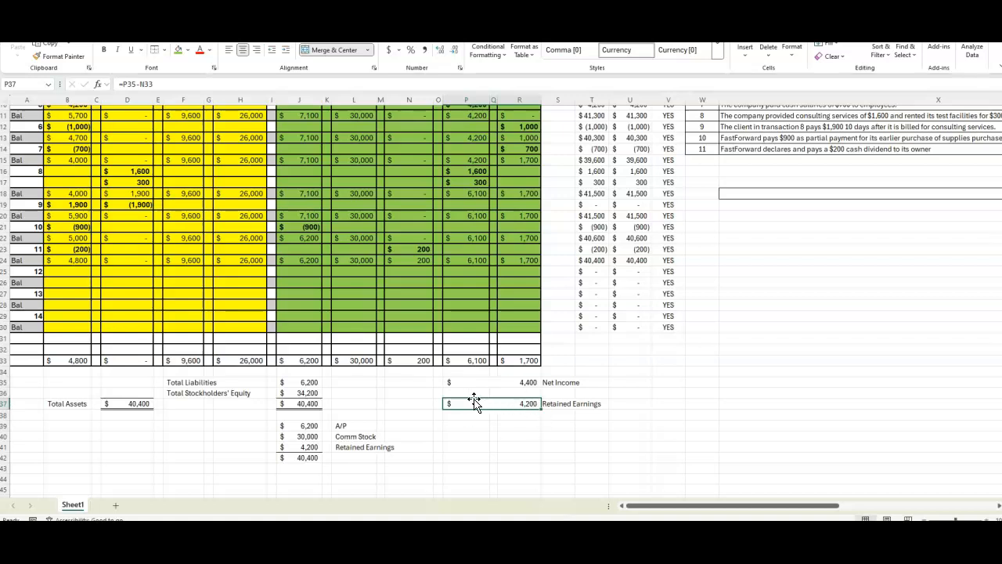
Review the common stock balance in L33, Retained Earnings in P37, the A/P amount in J39 and the sum in J42
left_click(350, 362)
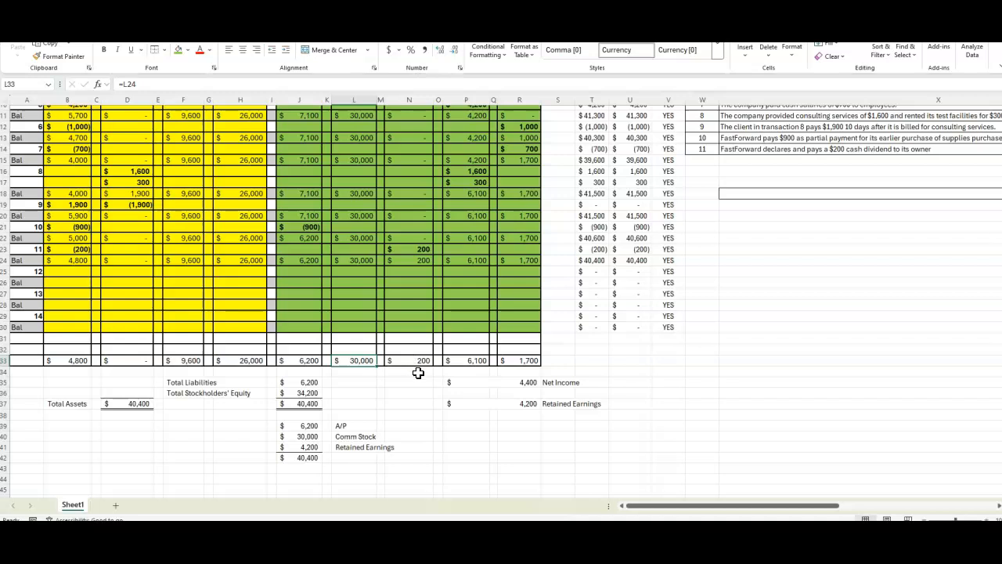
left_click(534, 408)
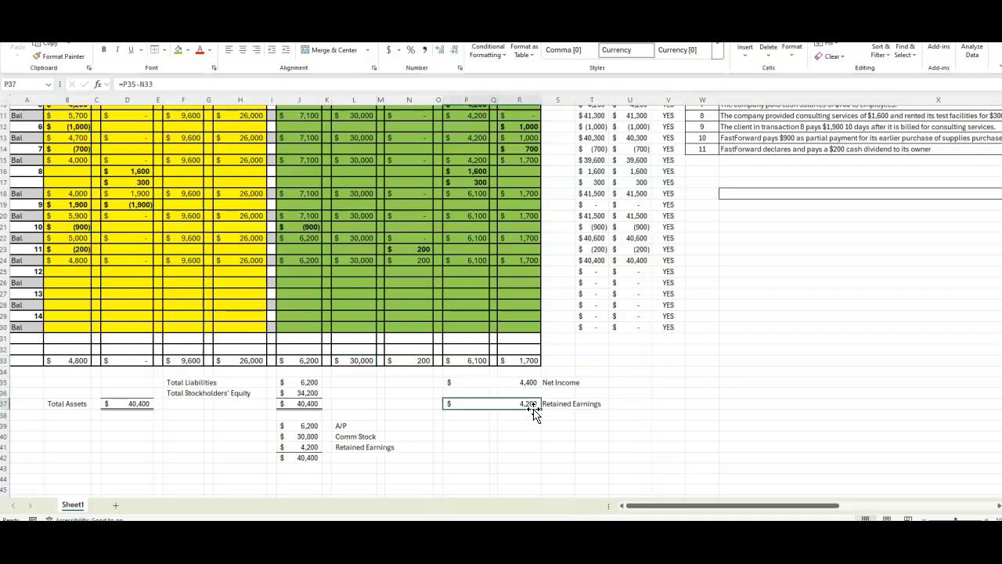
left_click(303, 425)
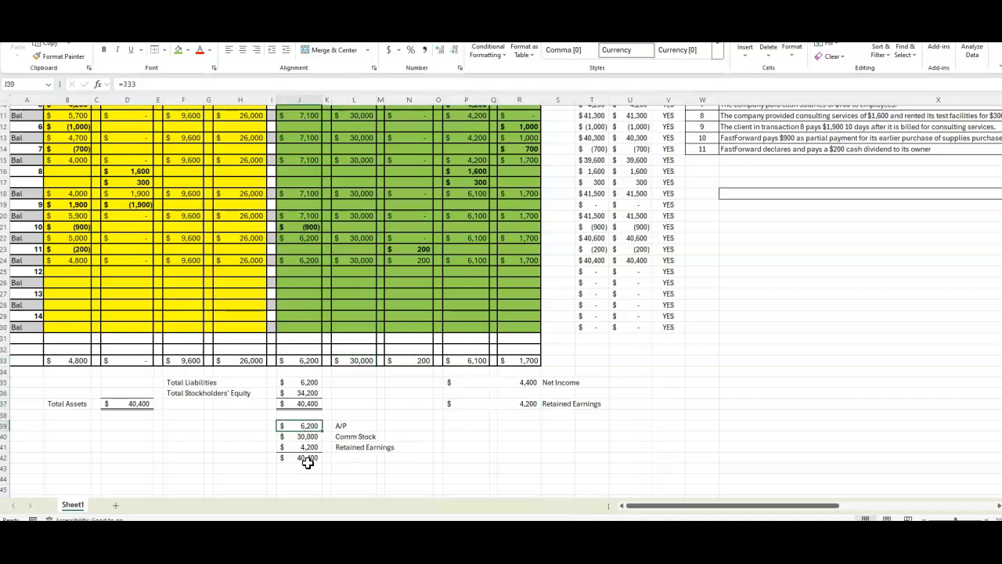
left_click(307, 458)
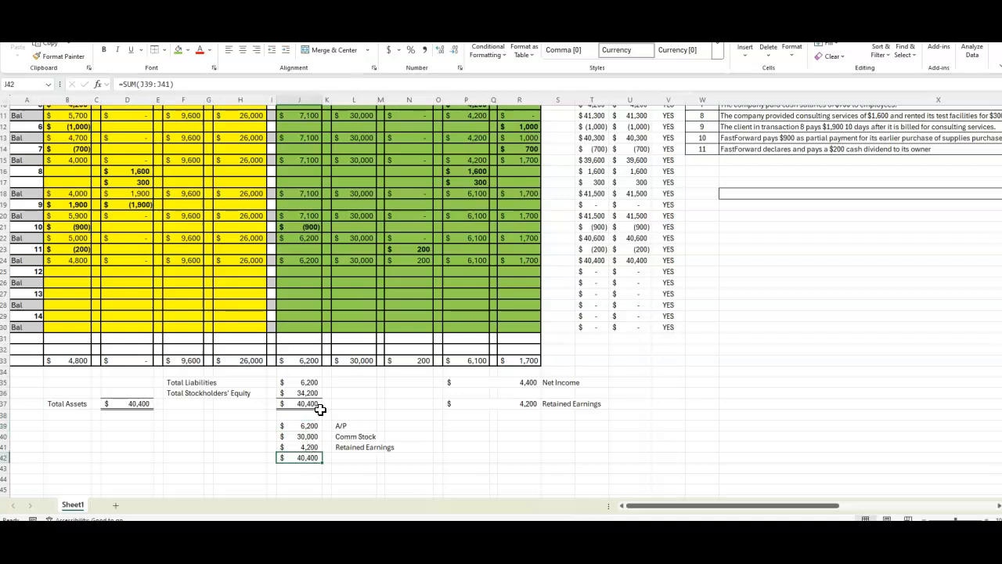